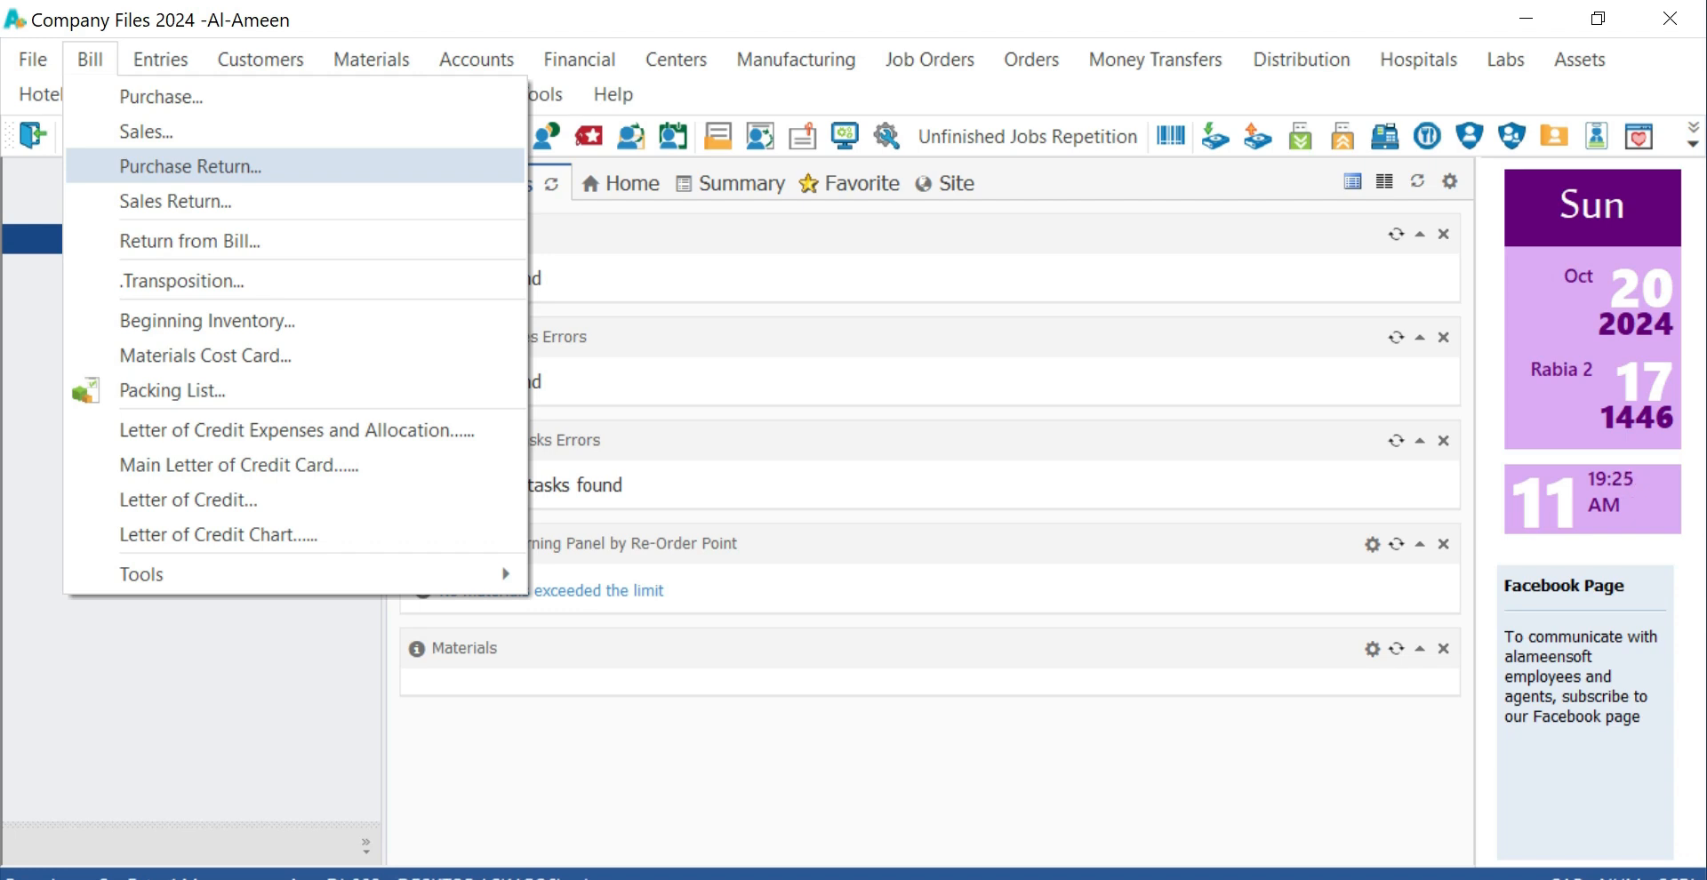
Step: Open a blank Sales Return bill
{"action": "left_click", "coordinate": [90, 60]}
{"action": "left_click", "coordinate": [90, 60]}
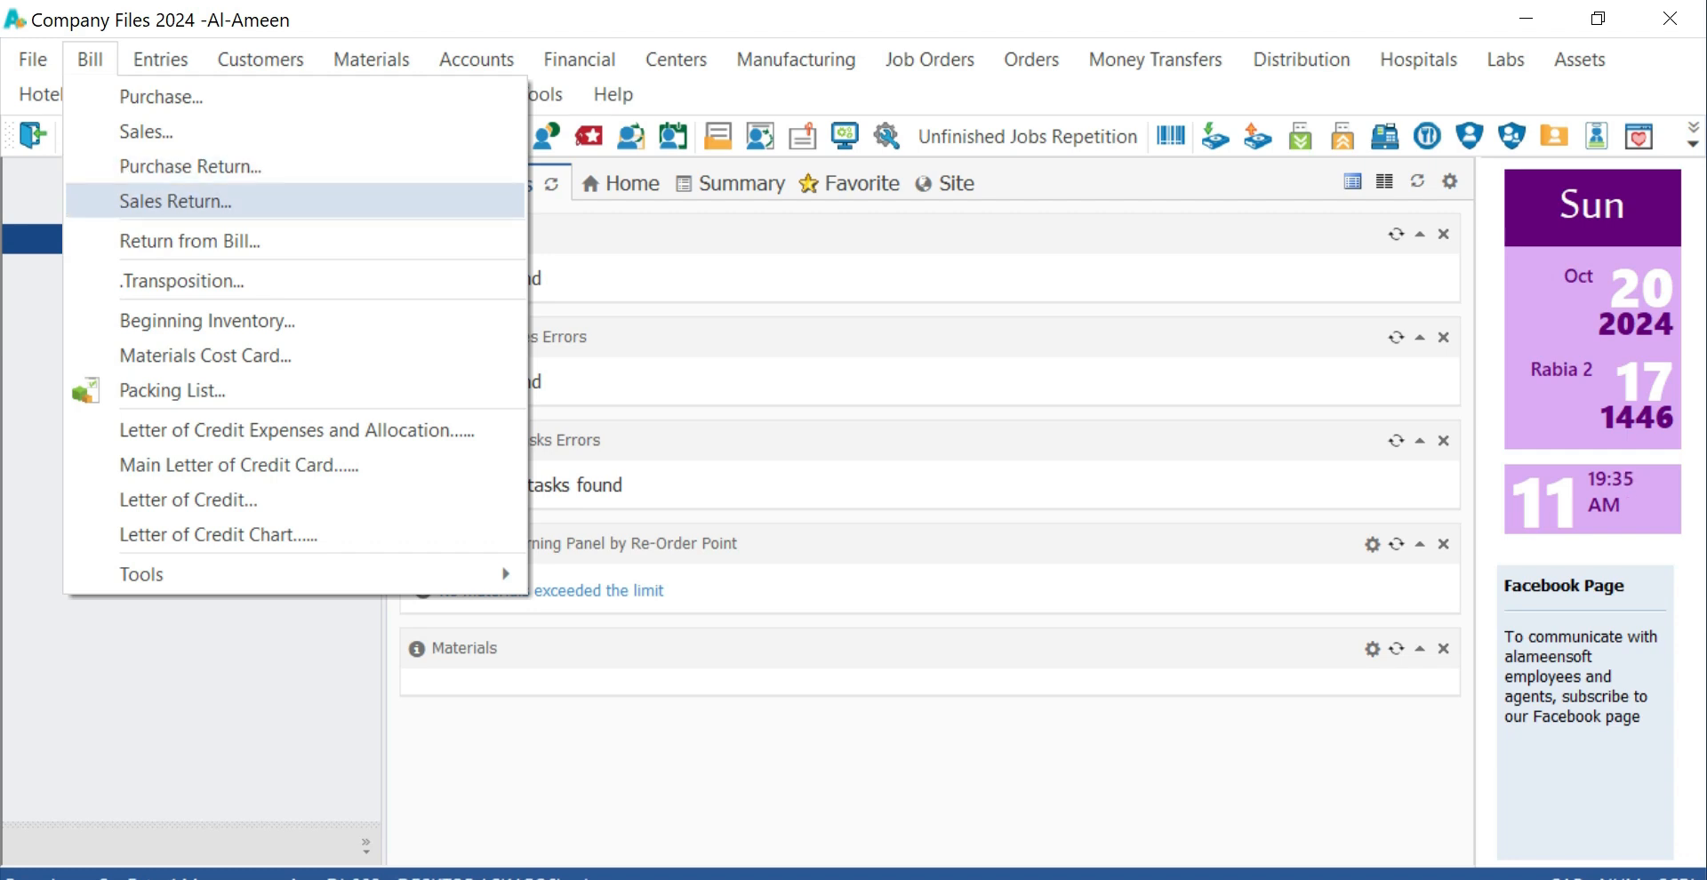
{"action": "key", "text": "Return"}
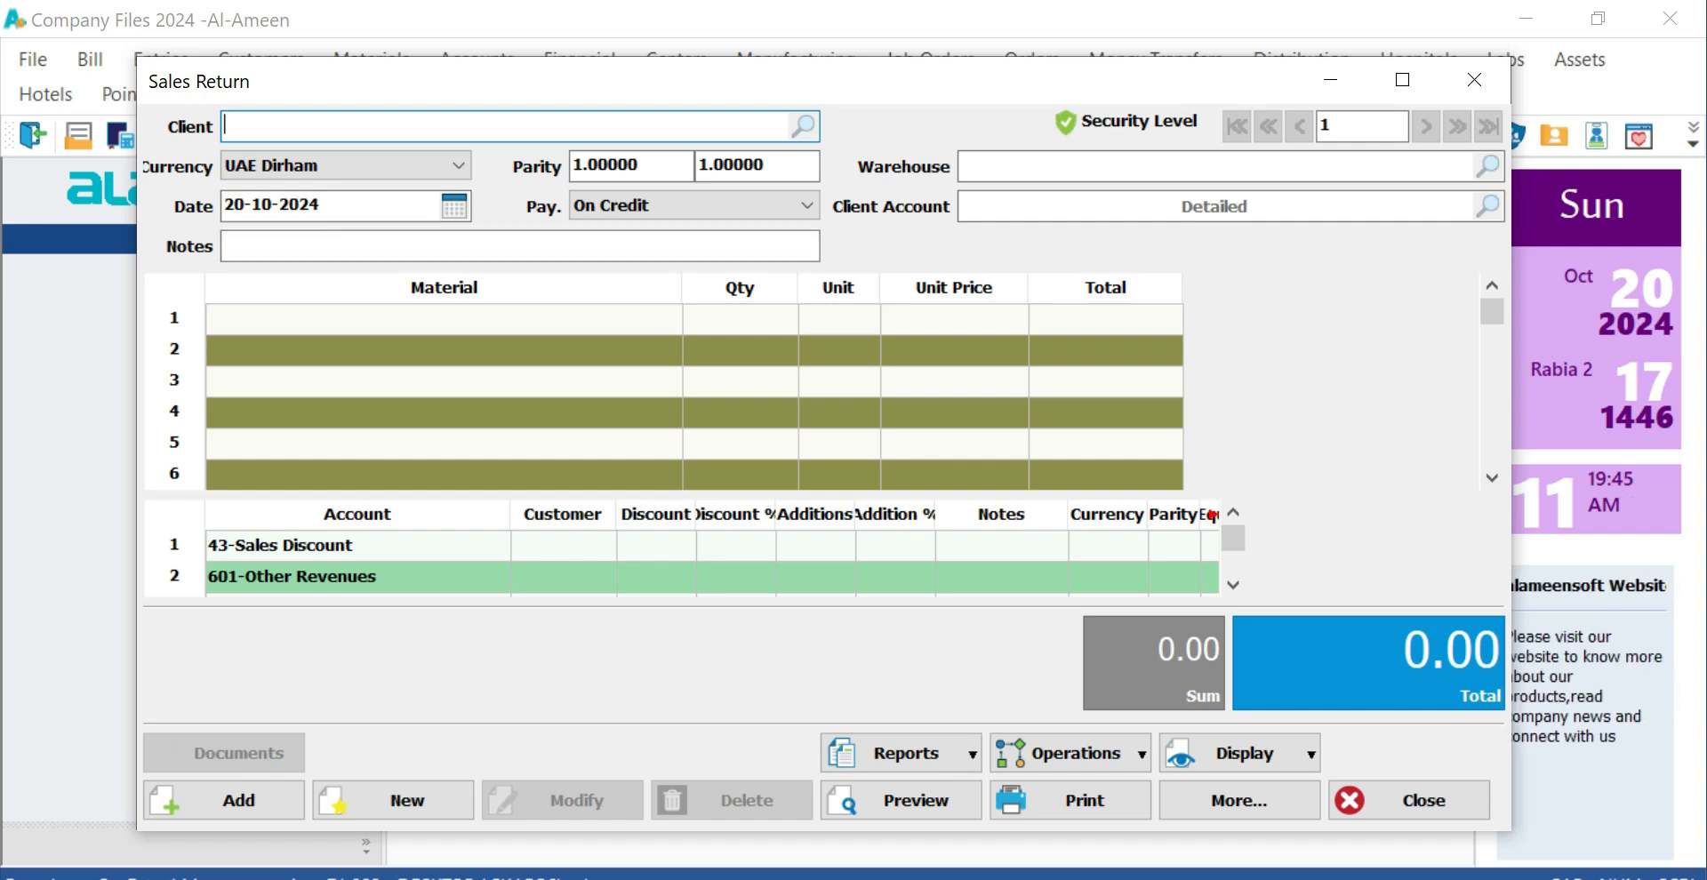
Step: Examine the warehouse, payment method, material and quantity fields of the blank Sales Return bill and close it
{"action": "left_click", "coordinate": [1216, 168]}
{"action": "left_click", "coordinate": [805, 206]}
{"action": "left_click", "coordinate": [806, 205]}
{"action": "left_click", "coordinate": [444, 319]}
{"action": "left_click", "coordinate": [444, 350]}
{"action": "left_click", "coordinate": [444, 381]}
{"action": "left_click", "coordinate": [444, 413]}
{"action": "left_click", "coordinate": [740, 319]}
{"action": "left_click", "coordinate": [740, 381]}
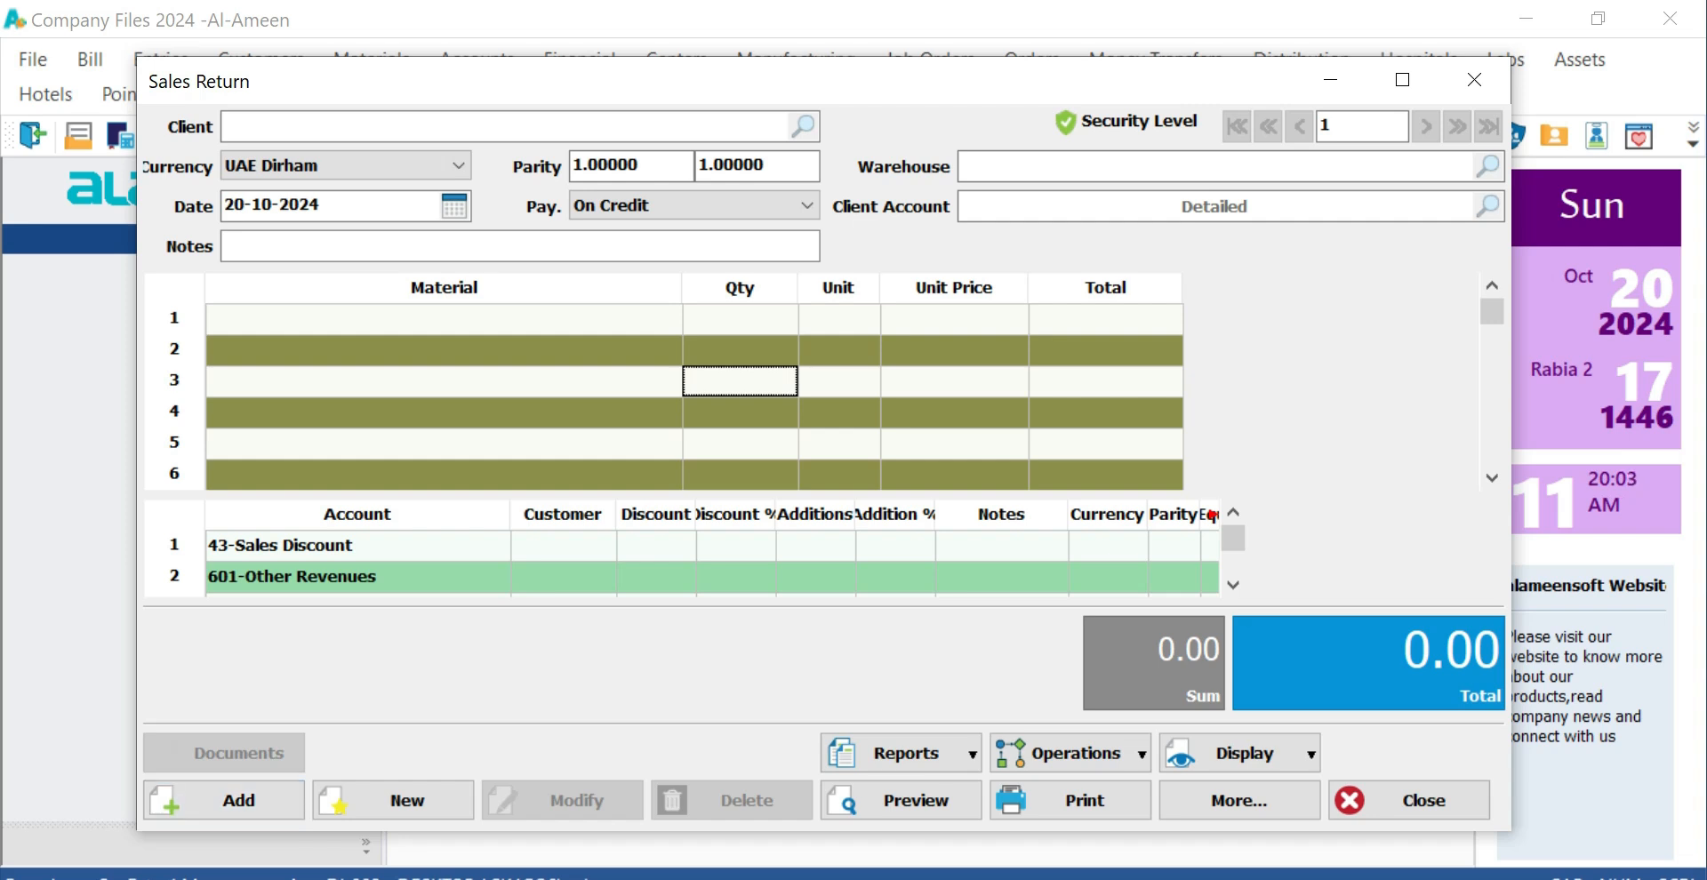
{"action": "left_click_drag", "start_coordinate": [551, 81], "coordinate": [539, 87]}
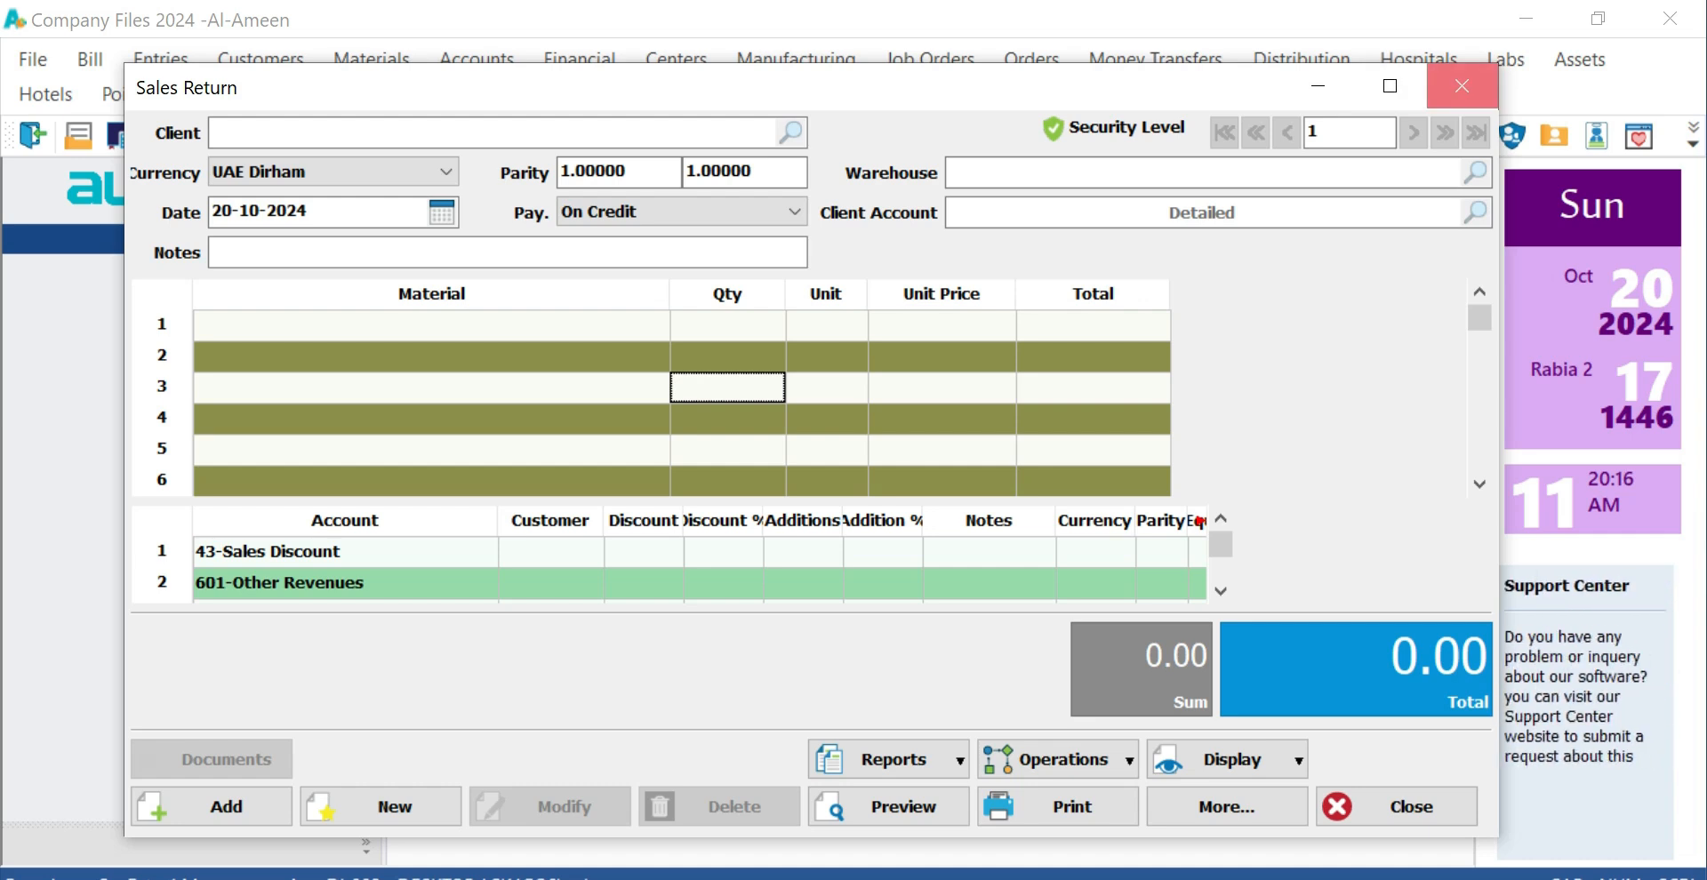
{"action": "left_click", "coordinate": [1462, 85]}
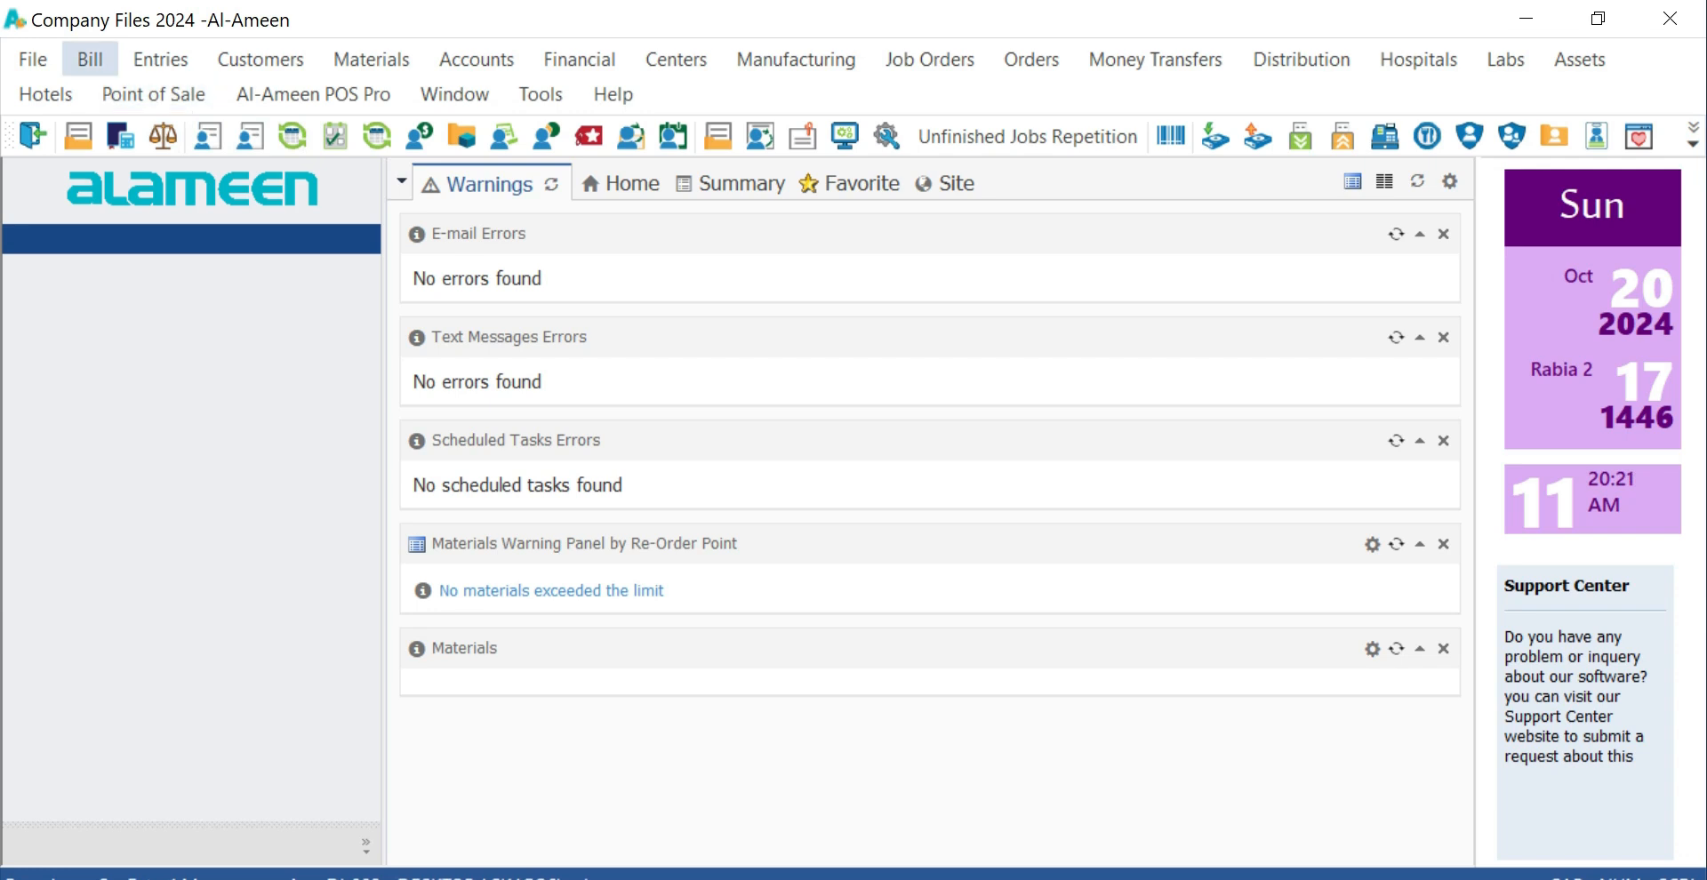
Step: Open the Return from Bill window, choose Return from Current as the return type and clear the client field
{"action": "left_click", "coordinate": [89, 58]}
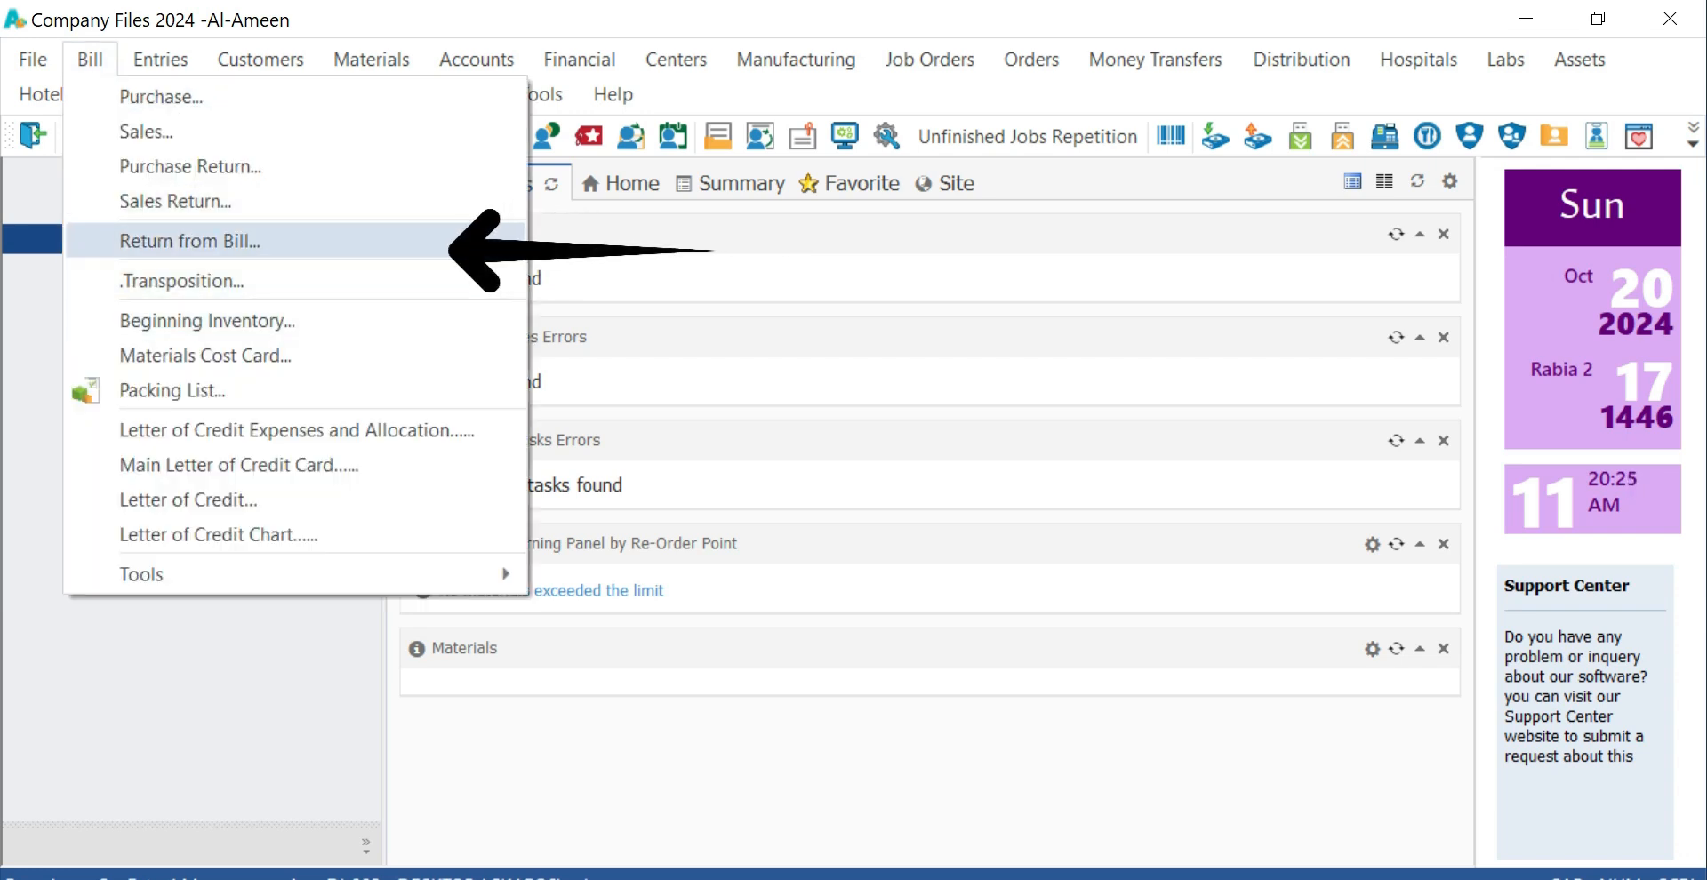
{"action": "left_click", "coordinate": [190, 242]}
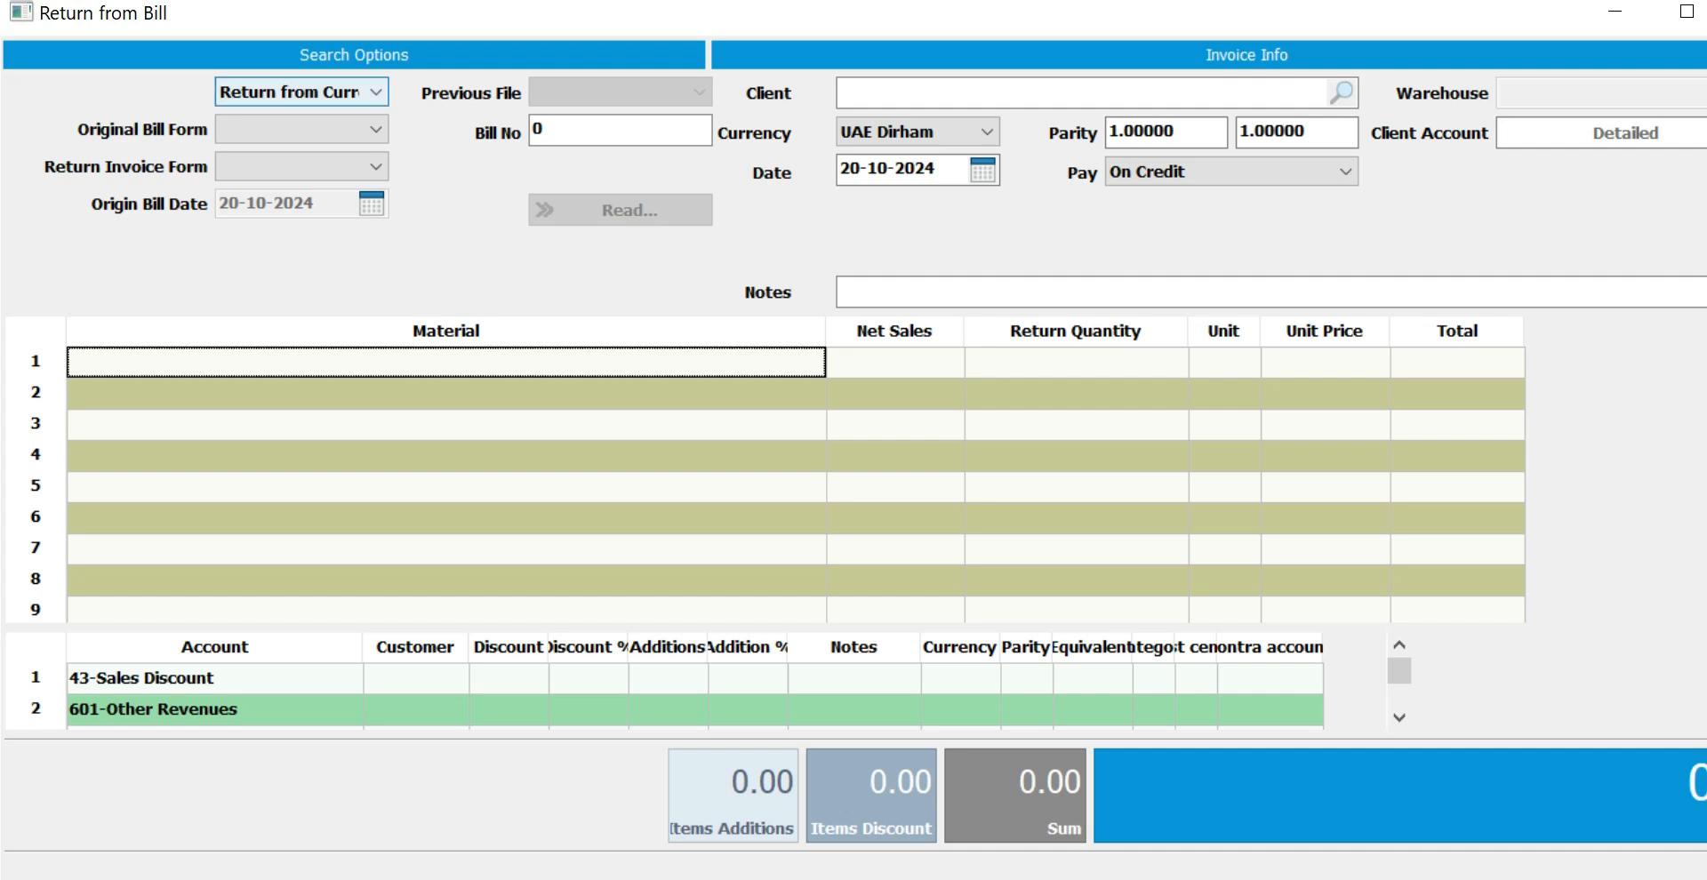
{"action": "left_click", "coordinate": [302, 92]}
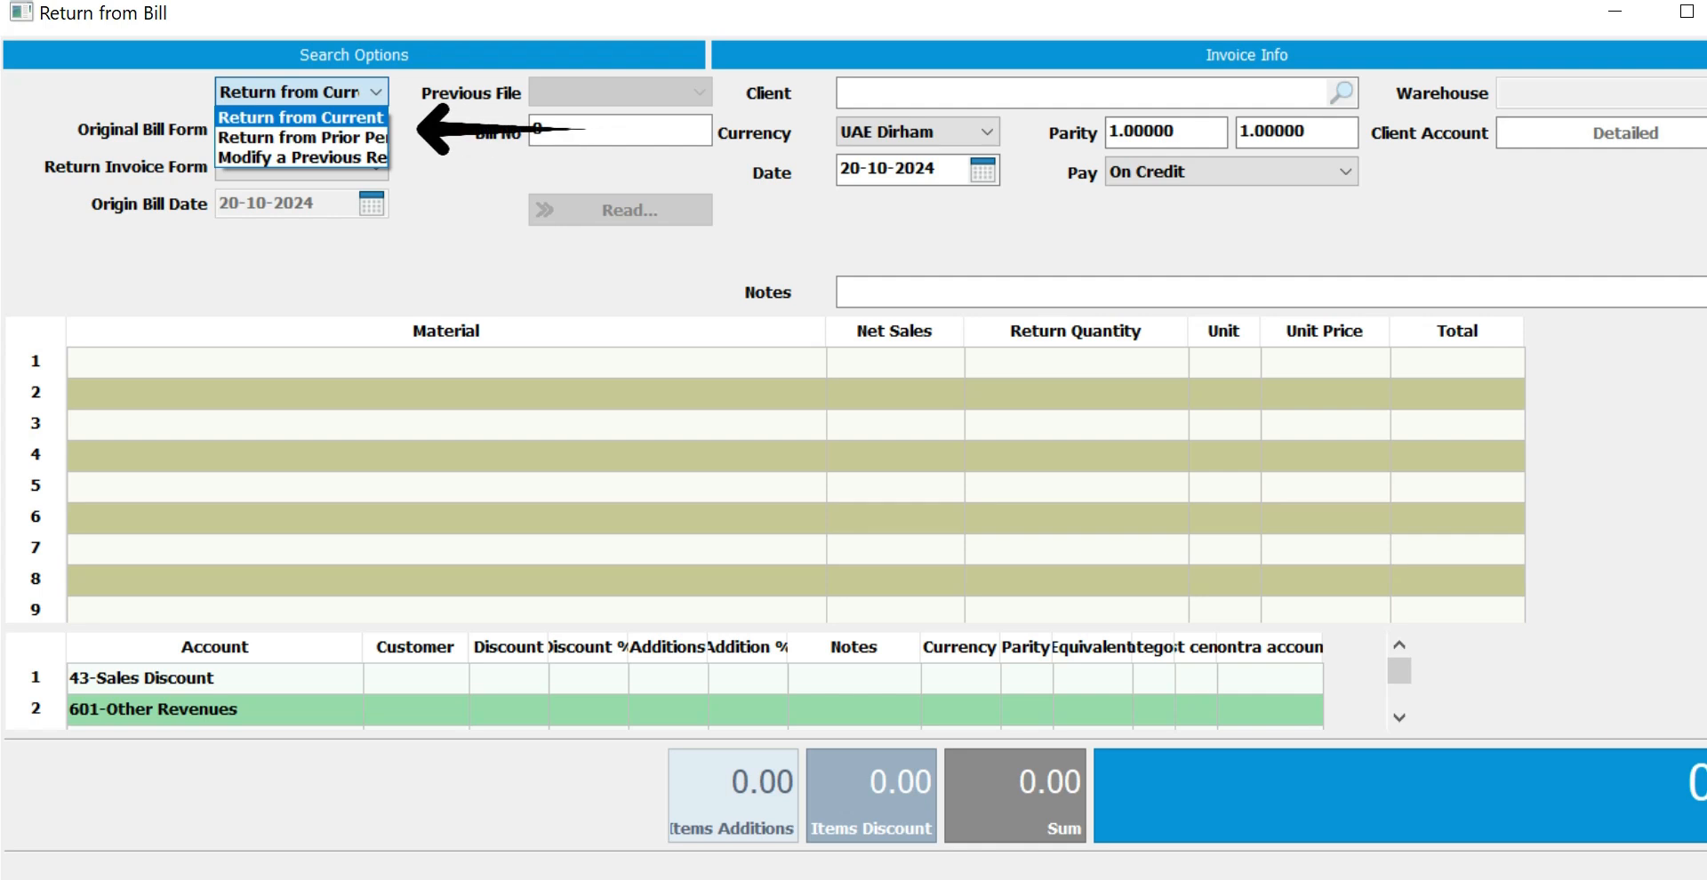
{"action": "key", "text": "Down"}
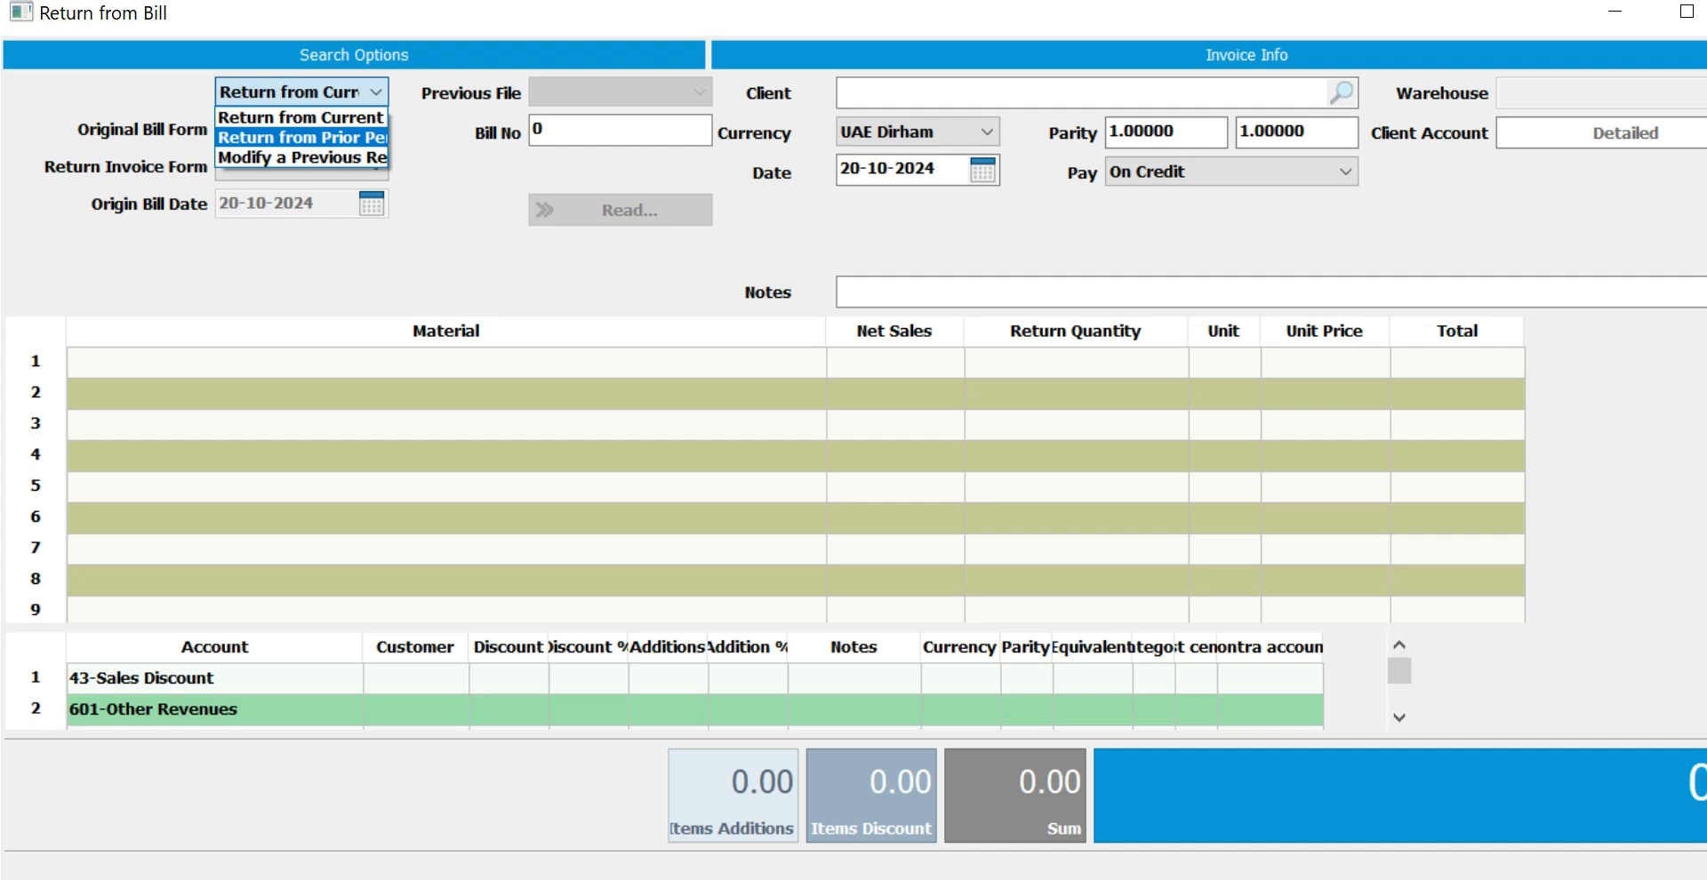
{"action": "key", "text": "Down"}
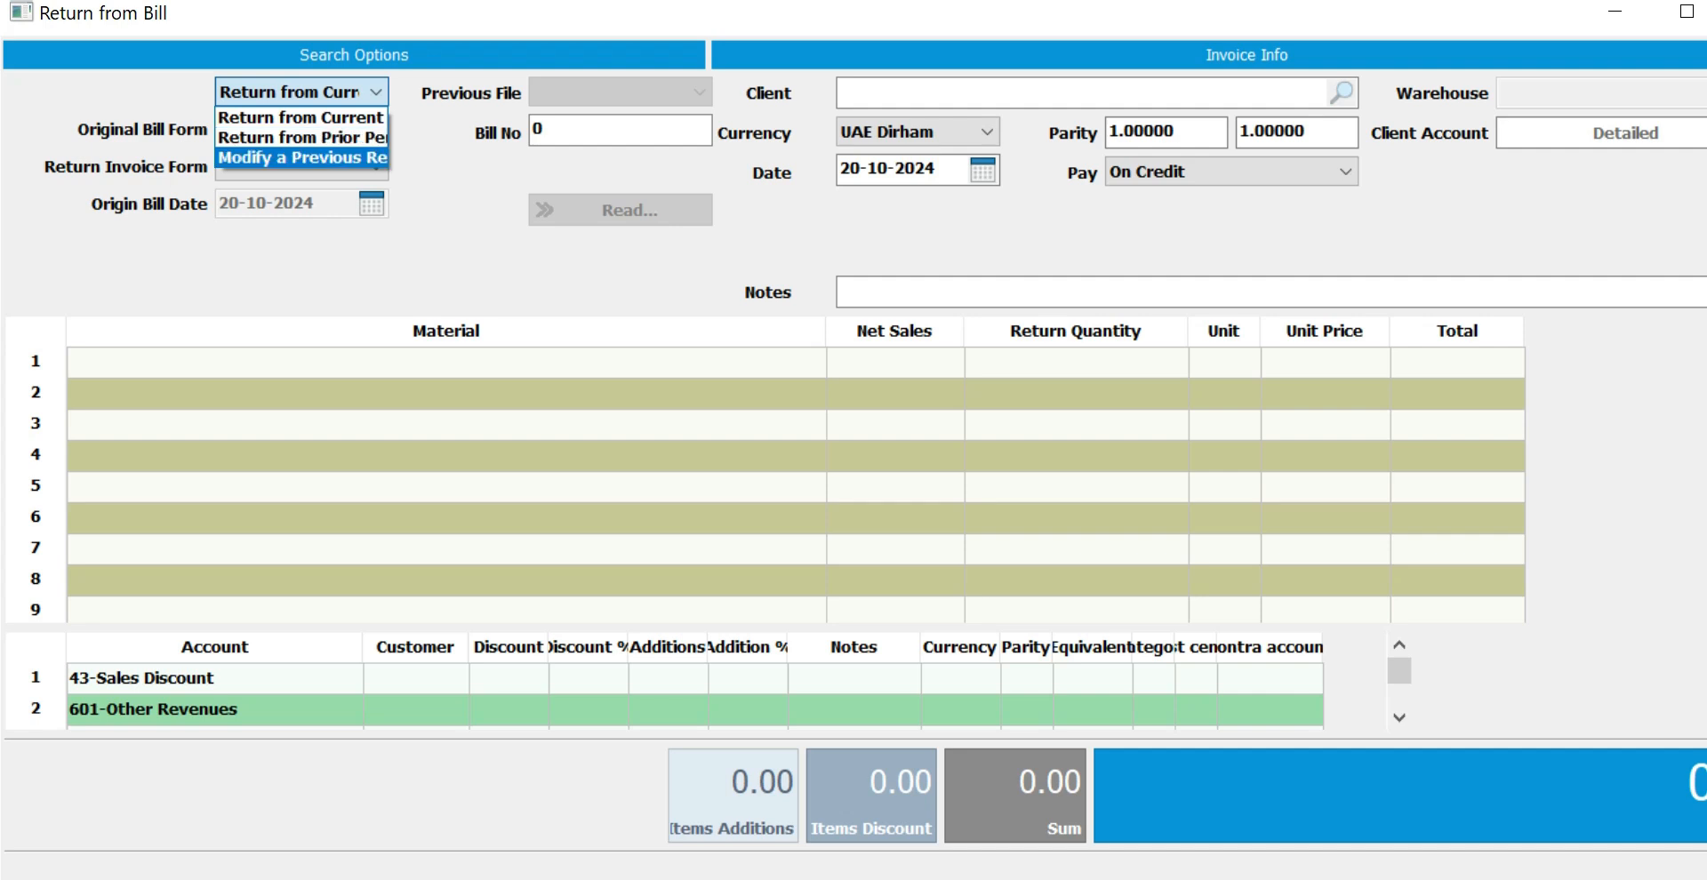
{"action": "key", "text": "Up"}
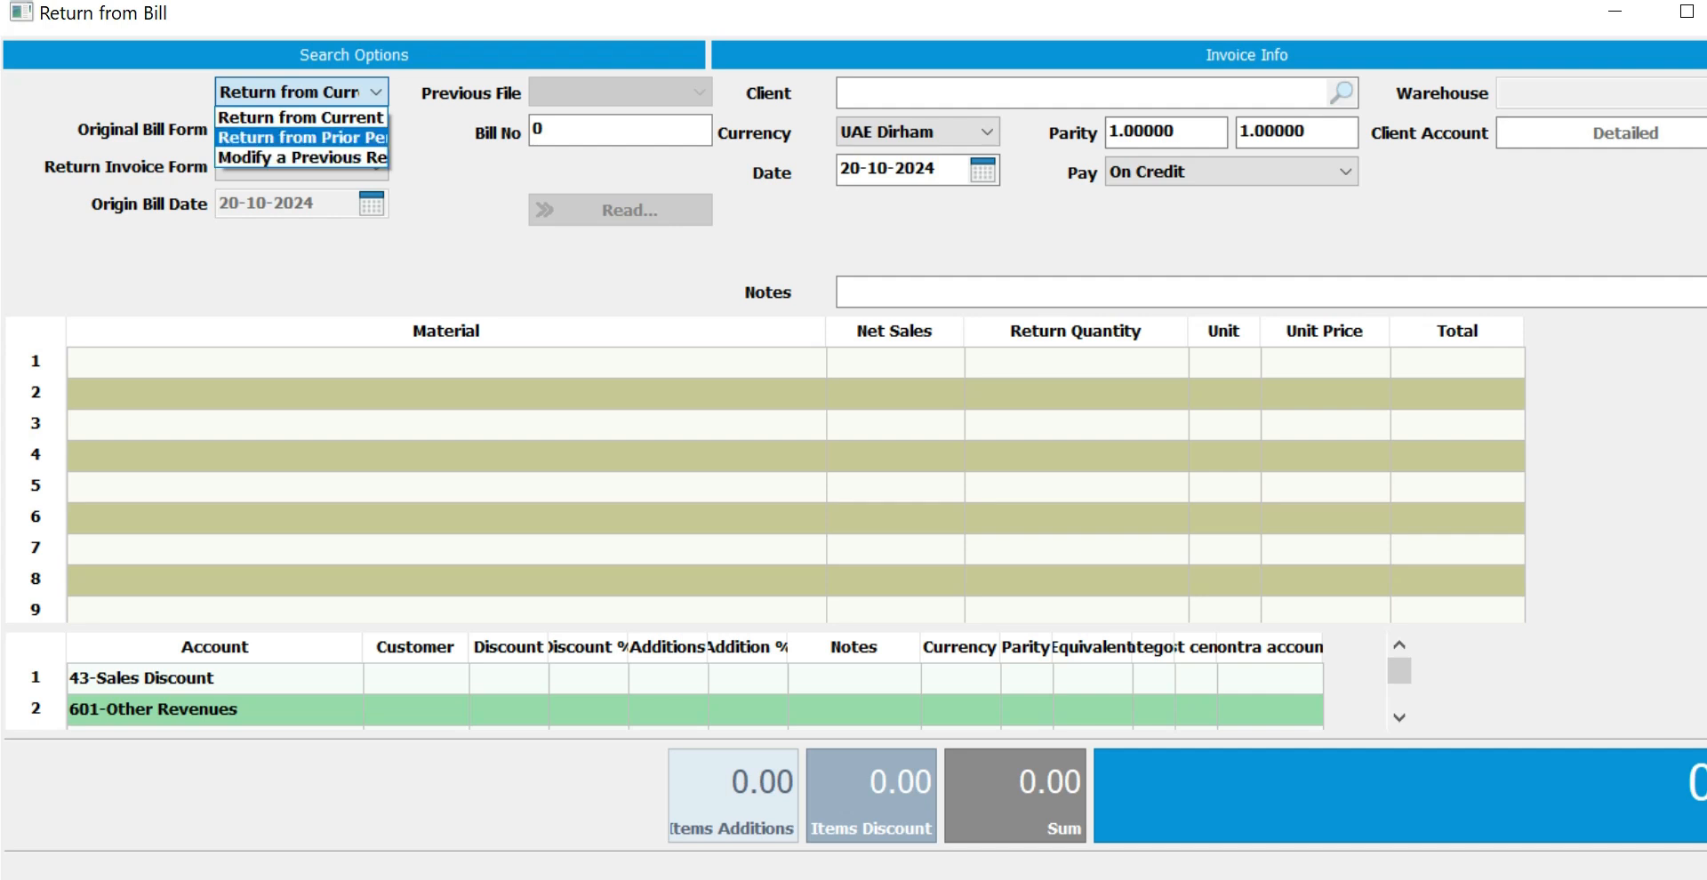
{"action": "key", "text": "Up"}
{"action": "key", "text": "Return"}
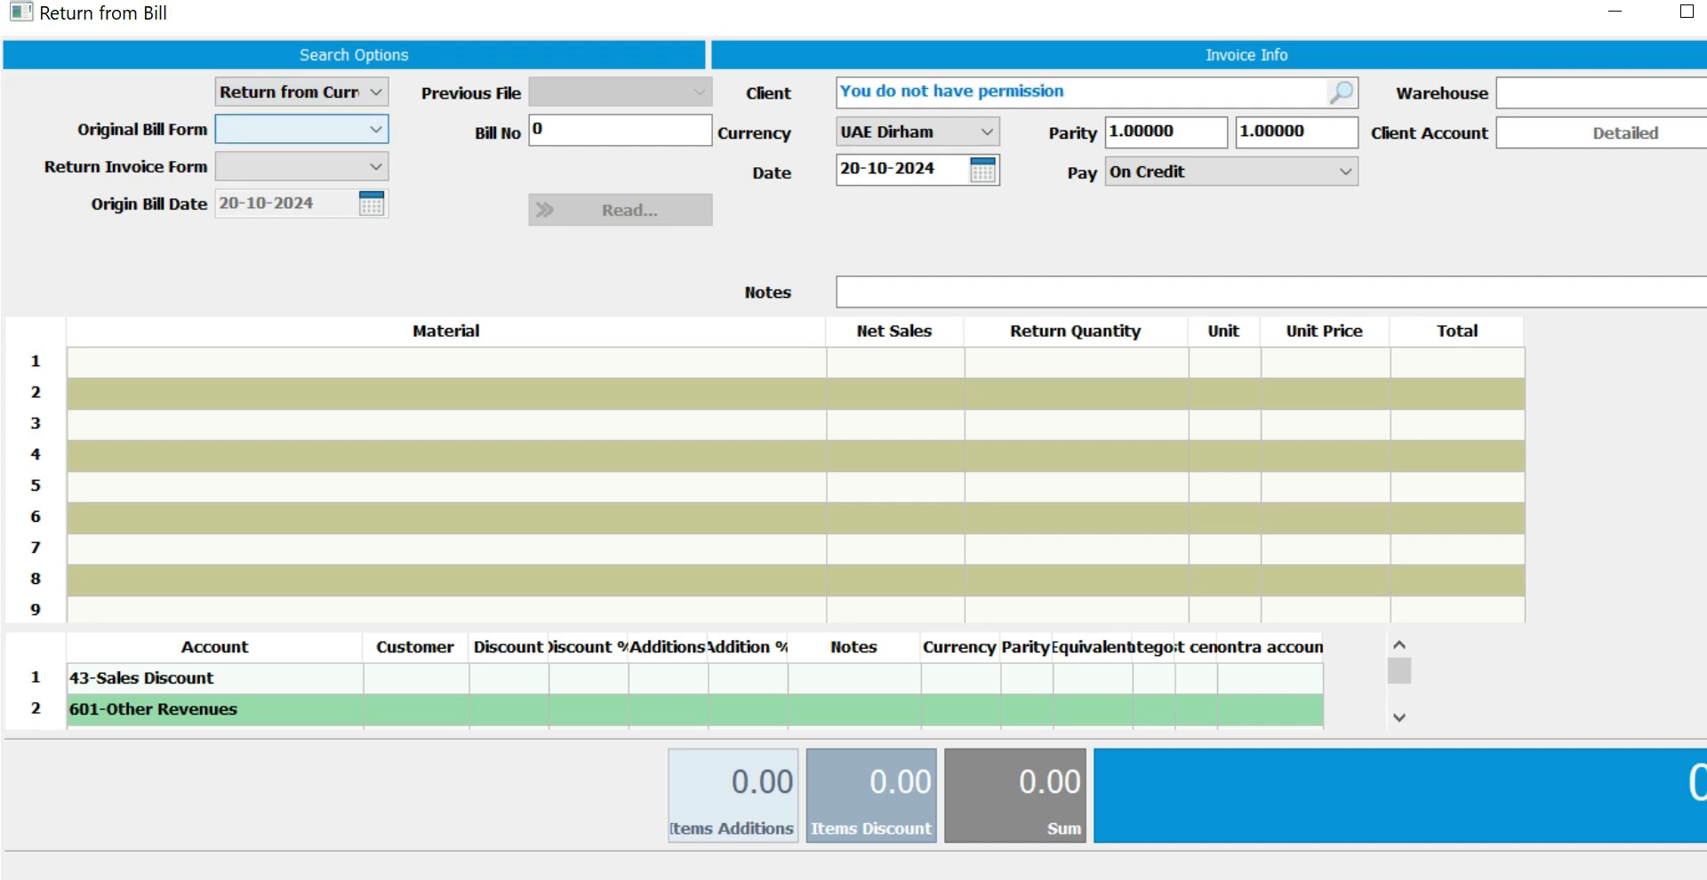
{"action": "key", "text": "Tab"}
{"action": "key", "text": "BackSpace"}
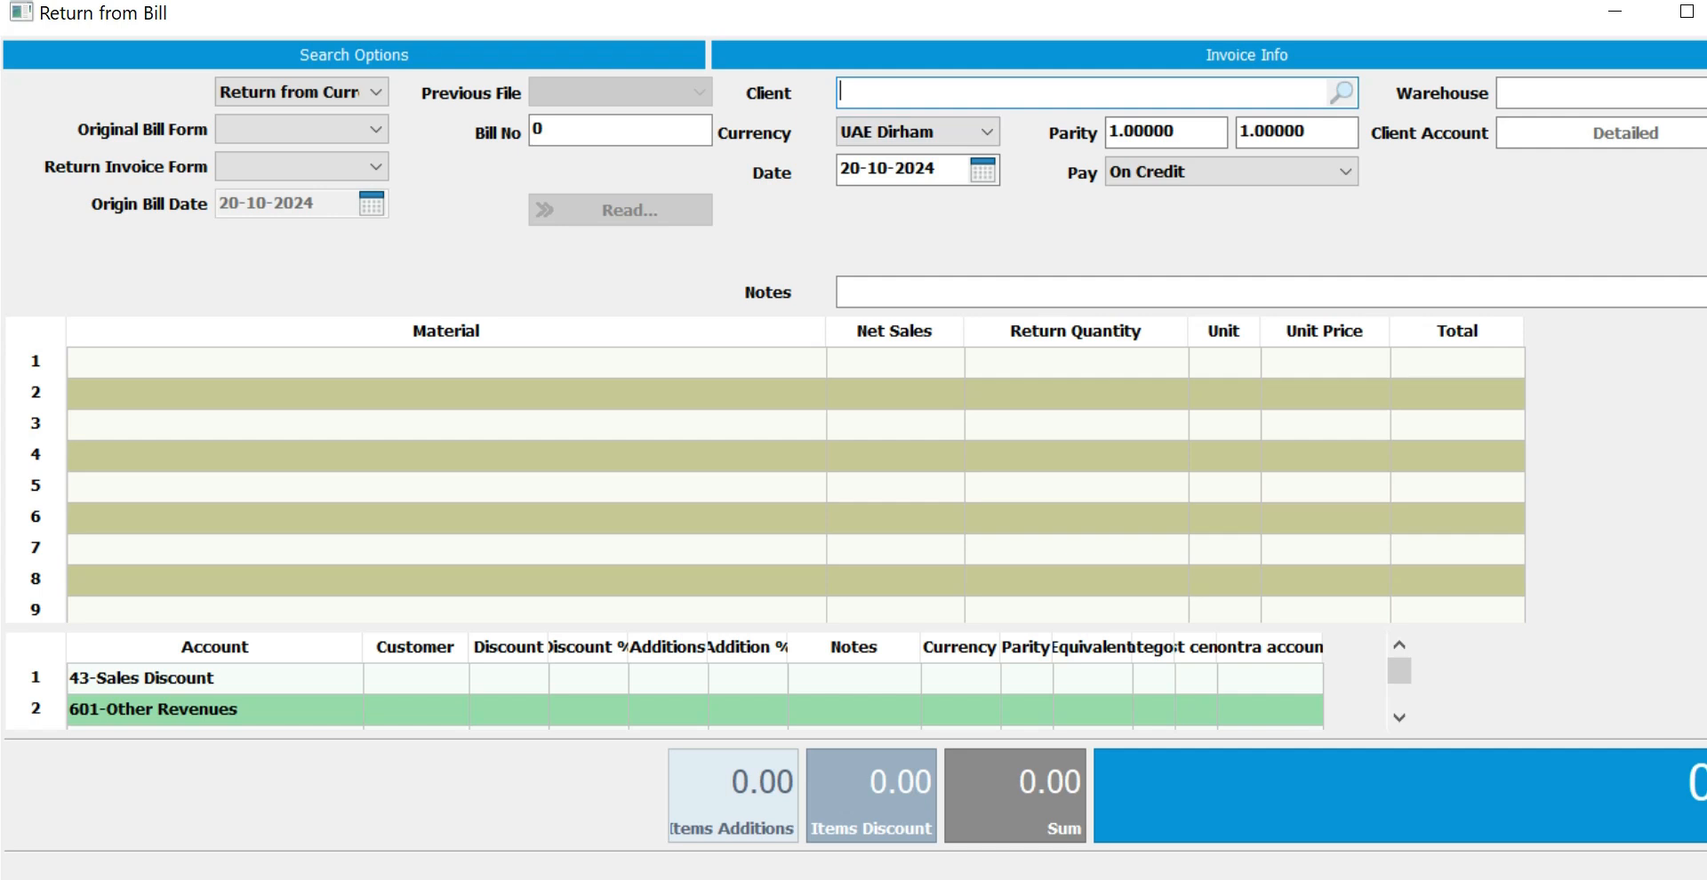
Step: Read Sales bill number 1 for return, with Sales as the original bill form and Sales Return as the return invoice form
{"action": "left_click", "coordinate": [302, 129]}
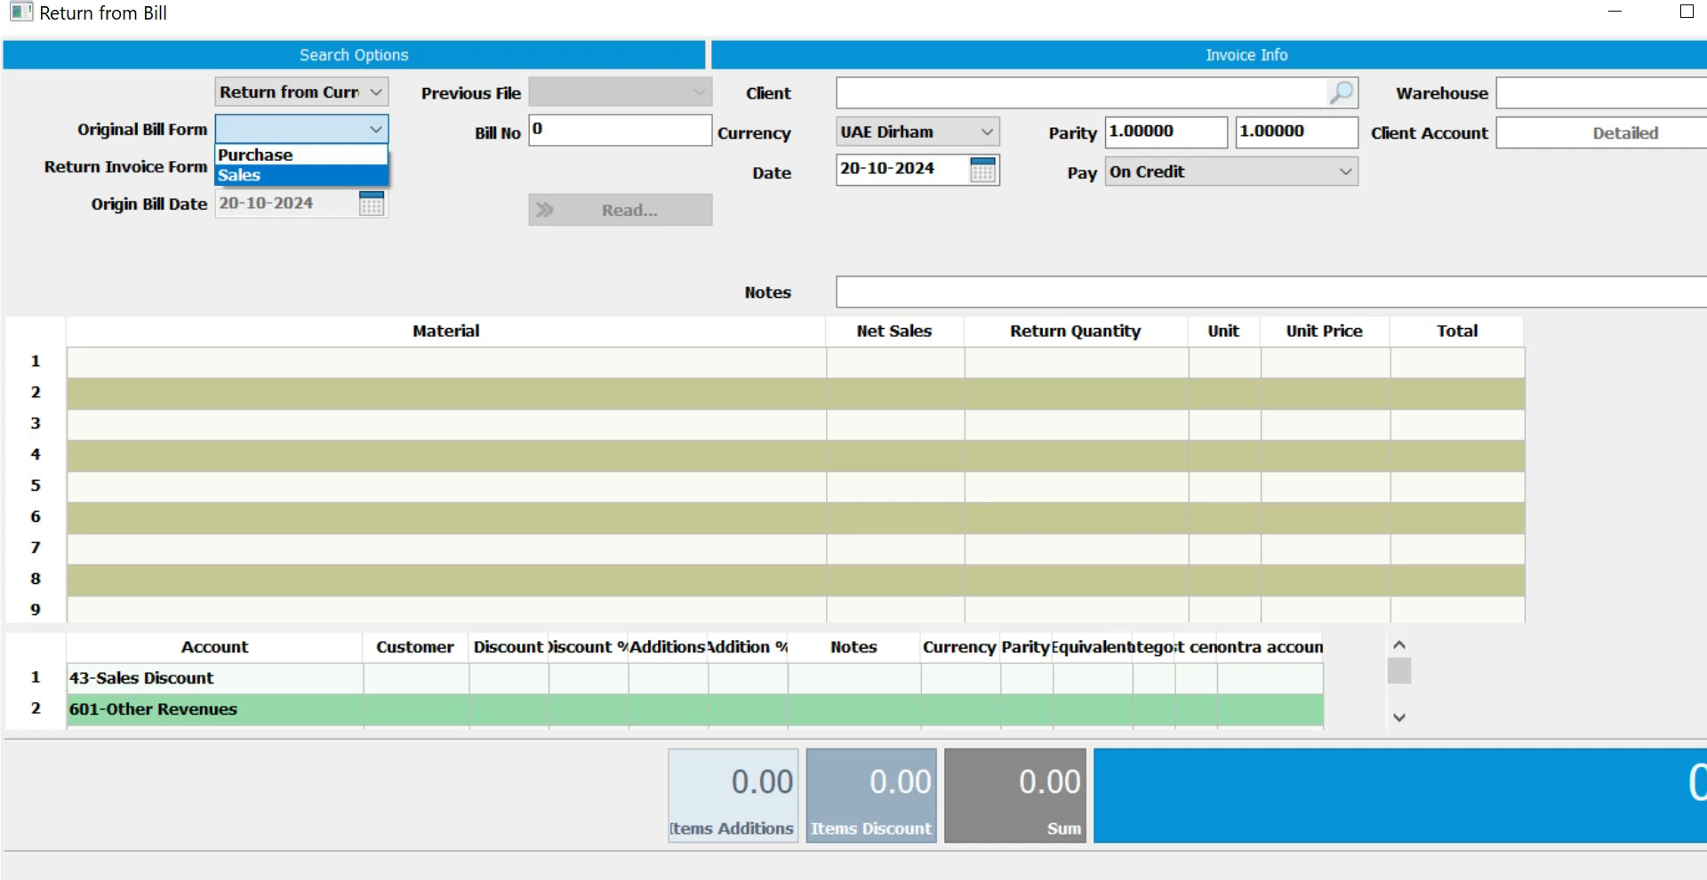
{"action": "key", "text": "Tab"}
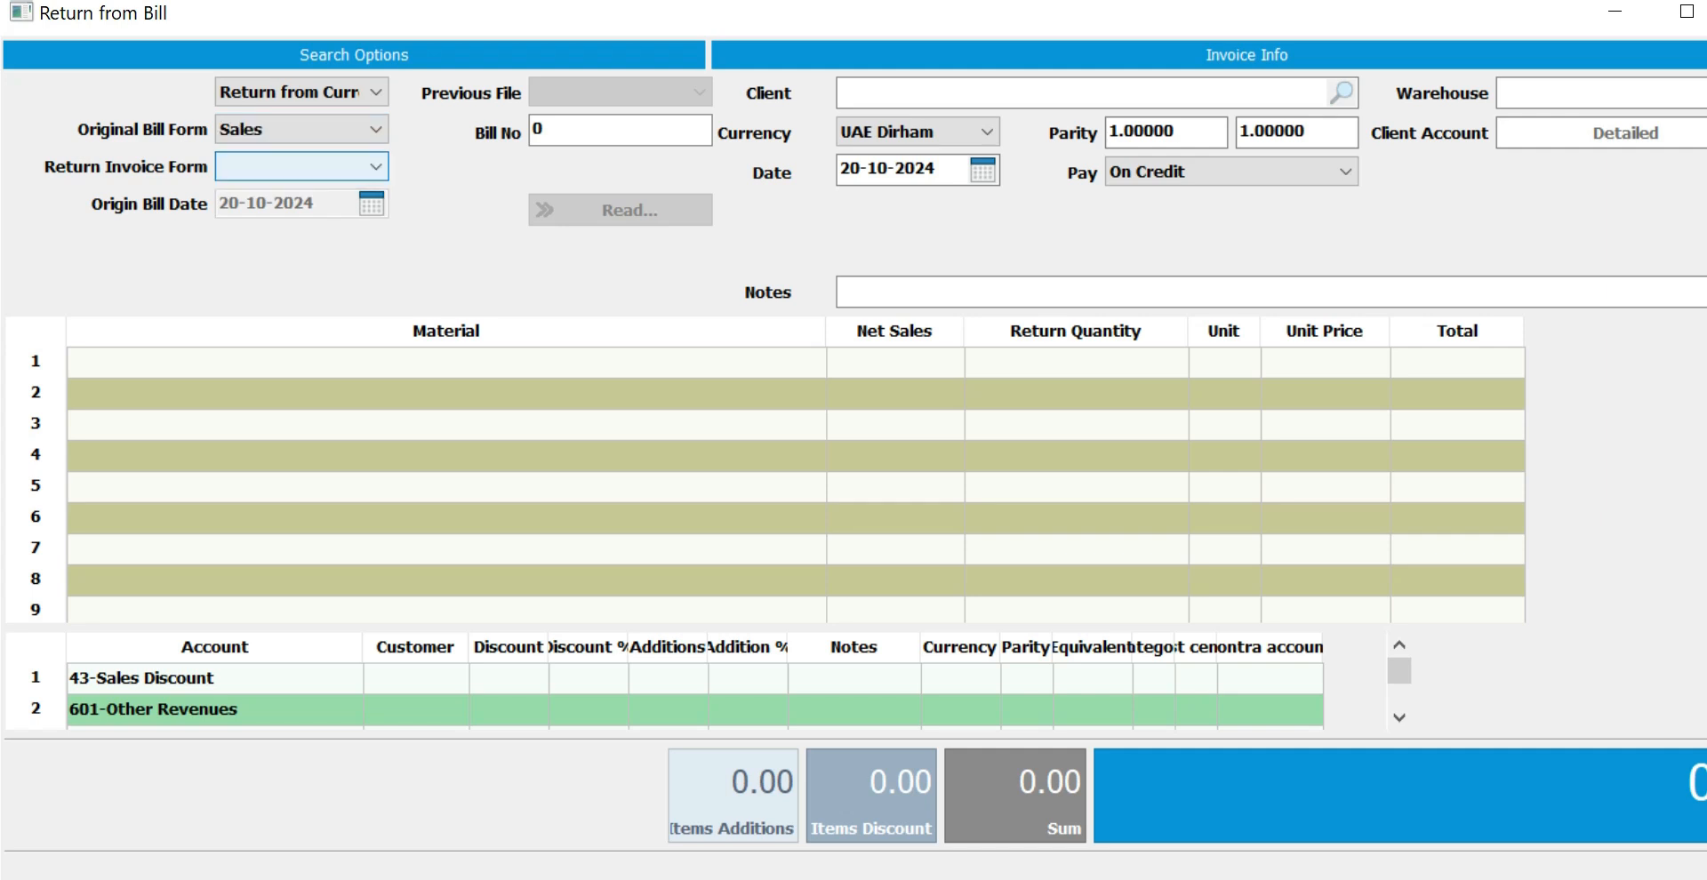
{"action": "left_click", "coordinate": [374, 167]}
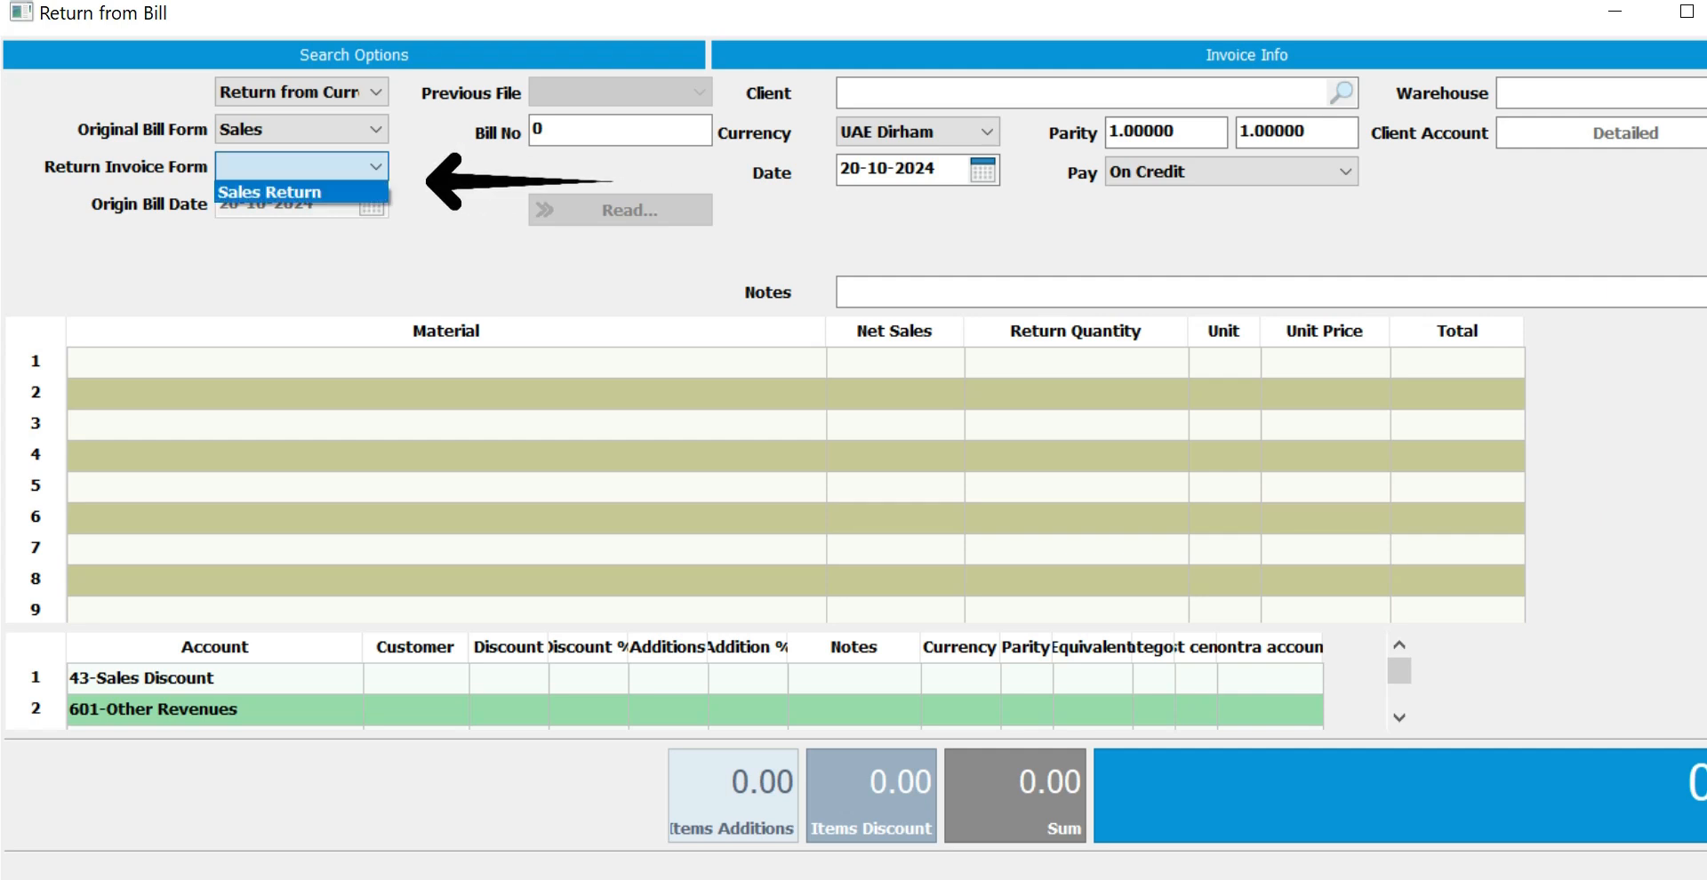
{"action": "key", "text": "Return"}
{"action": "key", "text": "Tab"}
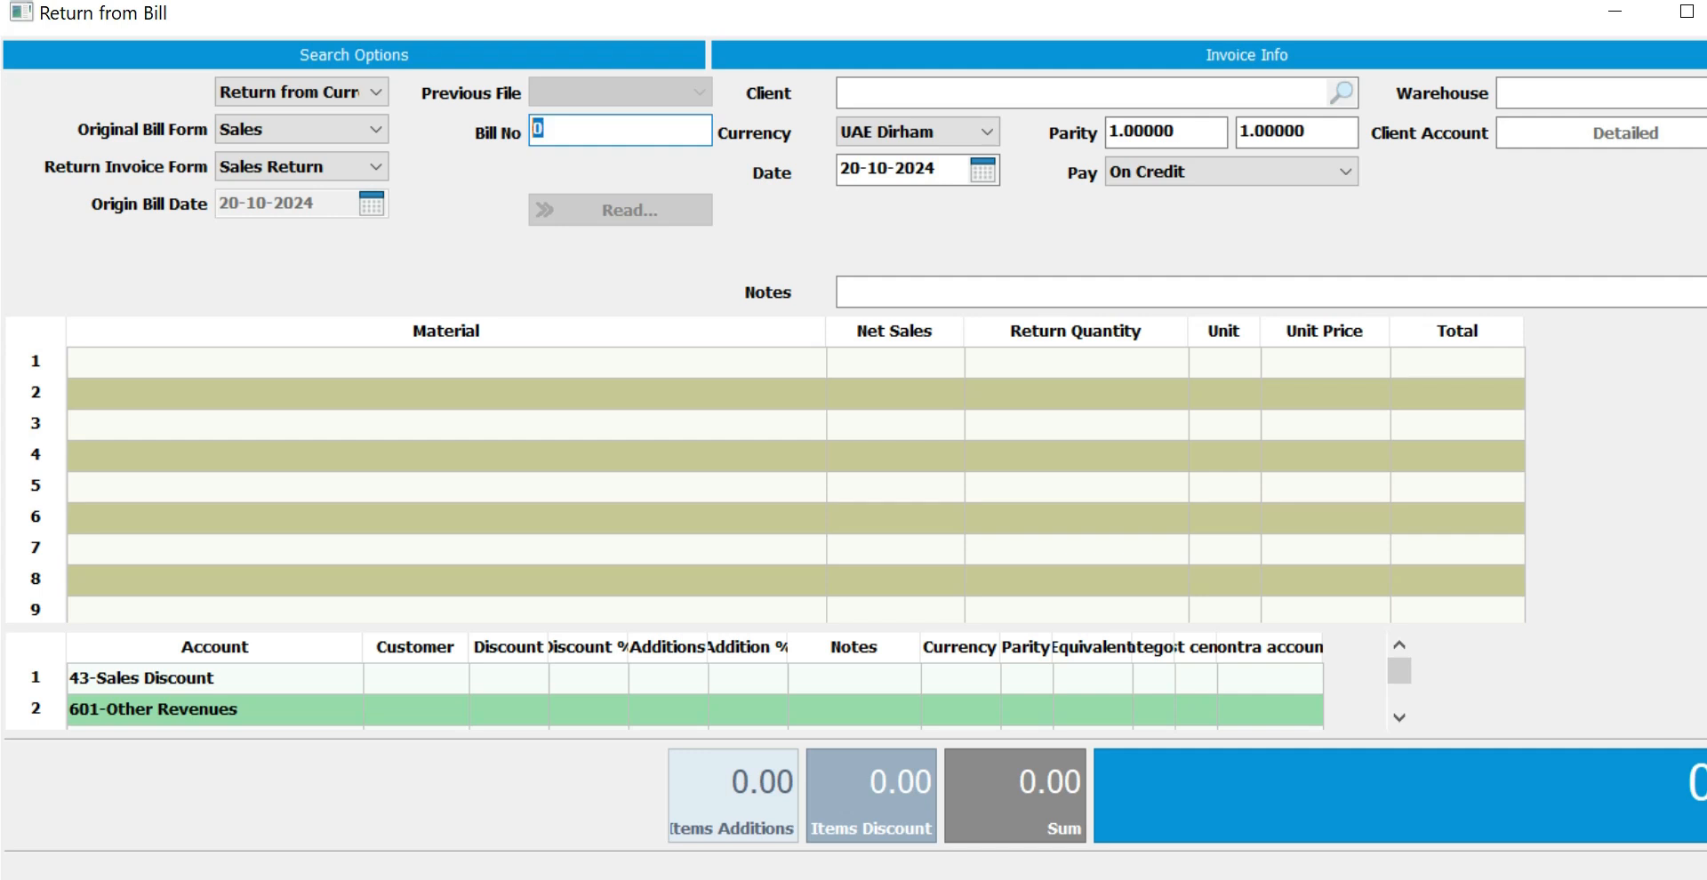
{"action": "type", "text": "1"}
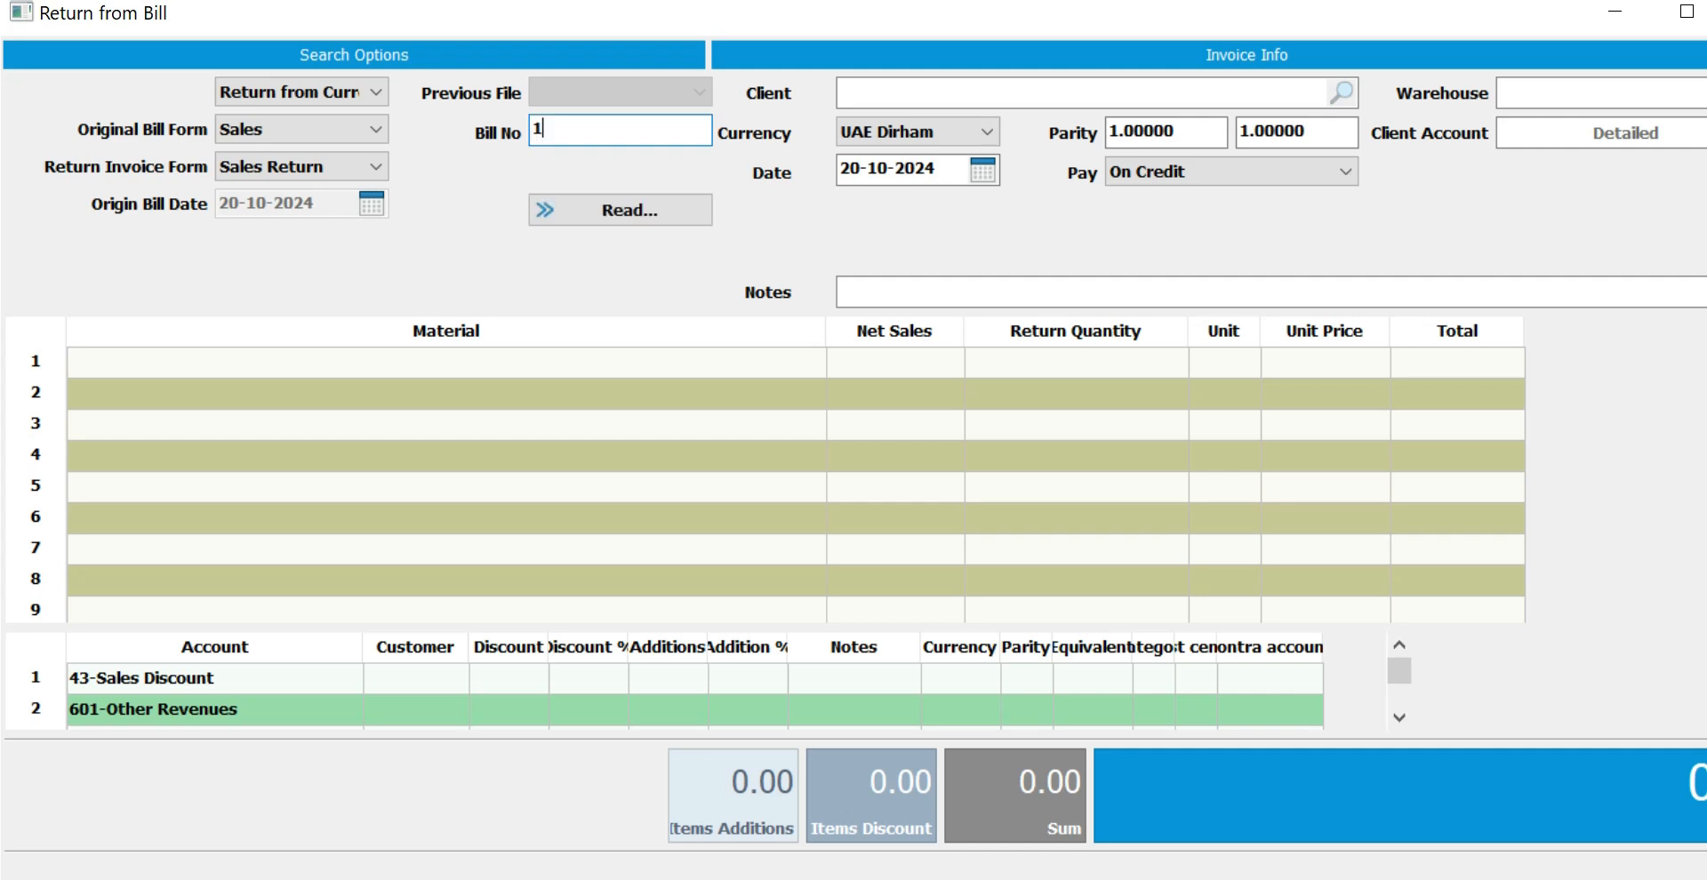
{"action": "left_click", "coordinate": [622, 210]}
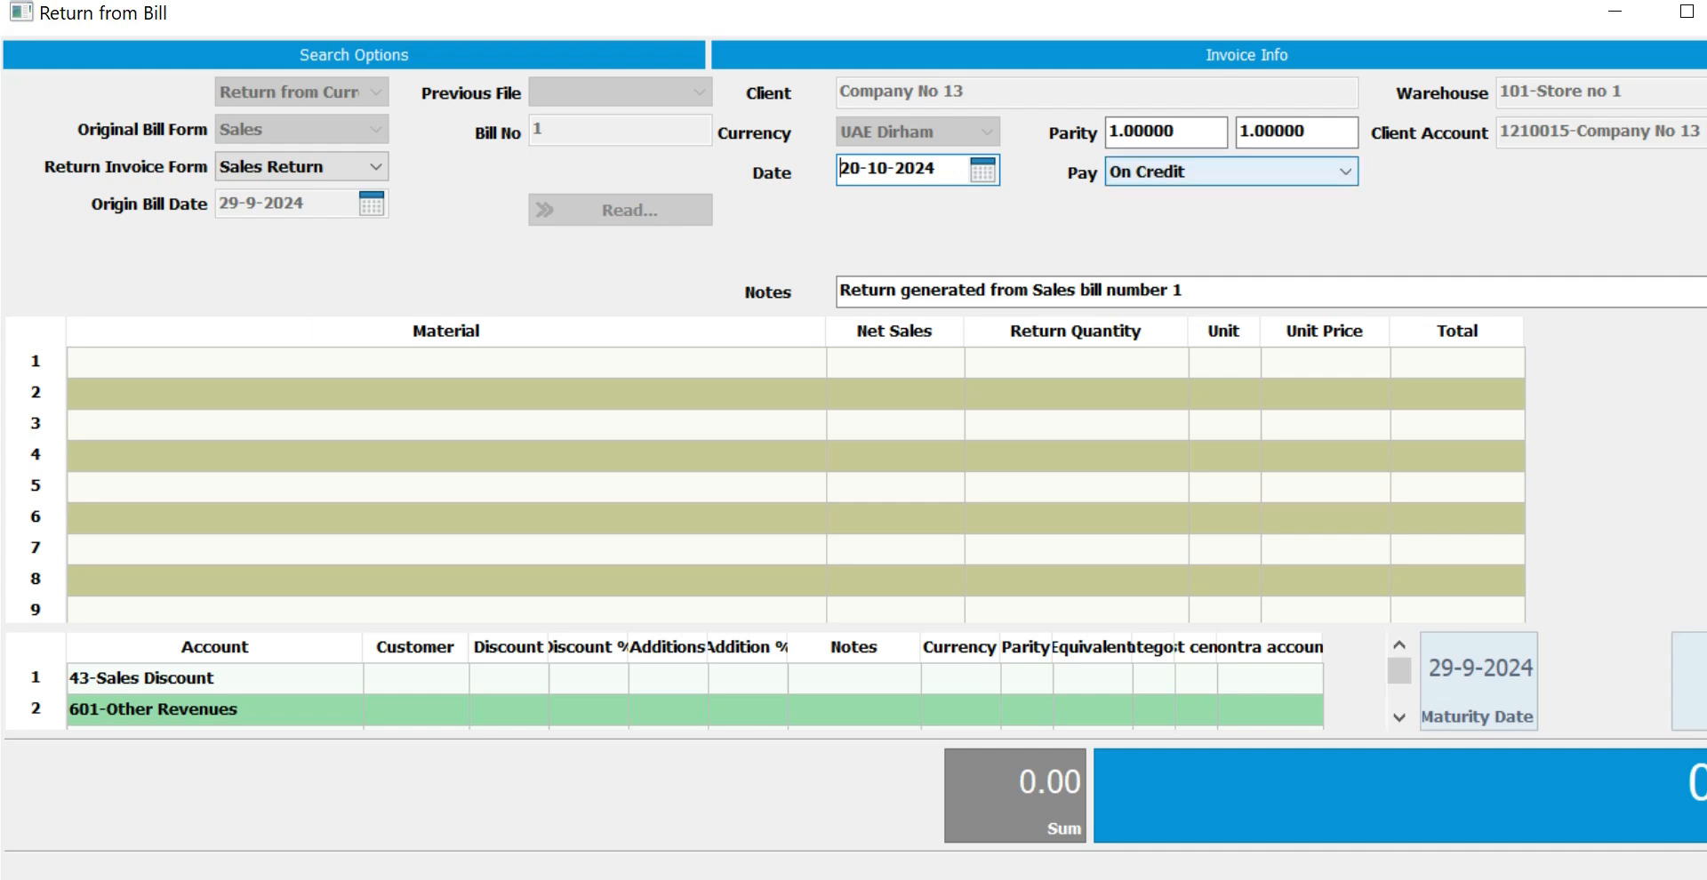
Step: Try Cash as the payment method of the return and set it back to On Credit
{"action": "left_click", "coordinate": [1245, 172]}
{"action": "left_click", "coordinate": [1218, 195]}
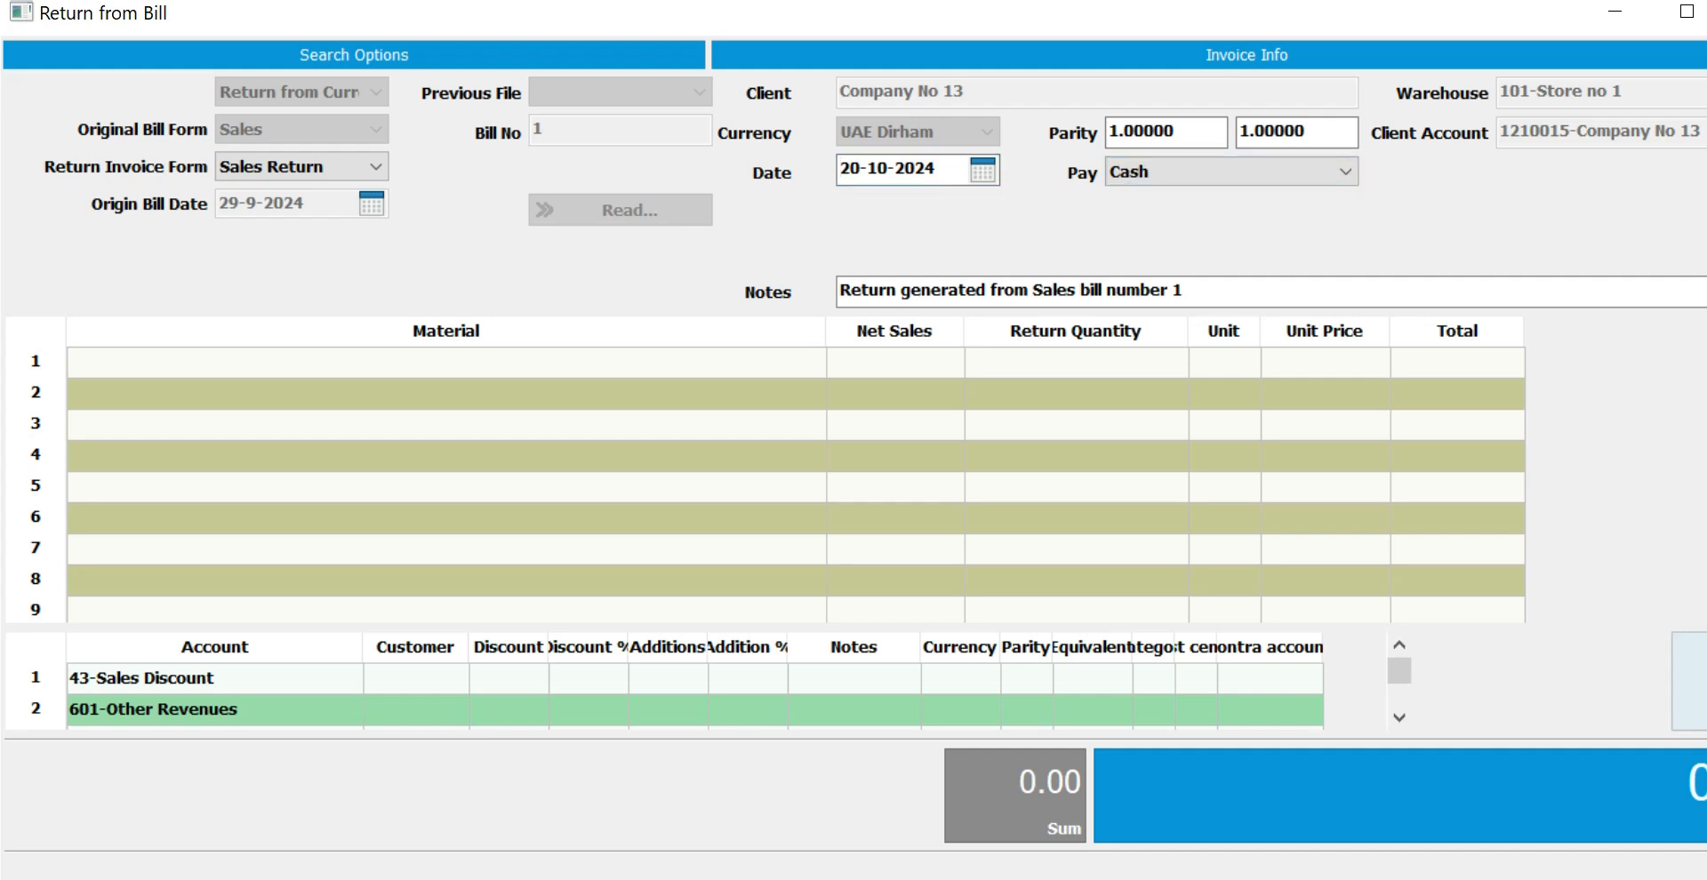
{"action": "left_click", "coordinate": [1244, 172]}
{"action": "left_click", "coordinate": [1147, 213]}
Step: Look over the material rows of the return and close the Return from Bill window, discarding its contents
{"action": "left_click", "coordinate": [896, 363]}
{"action": "left_click", "coordinate": [765, 363]}
{"action": "left_click", "coordinate": [729, 393]}
{"action": "left_click", "coordinate": [712, 425]}
{"action": "left_click", "coordinate": [694, 456]}
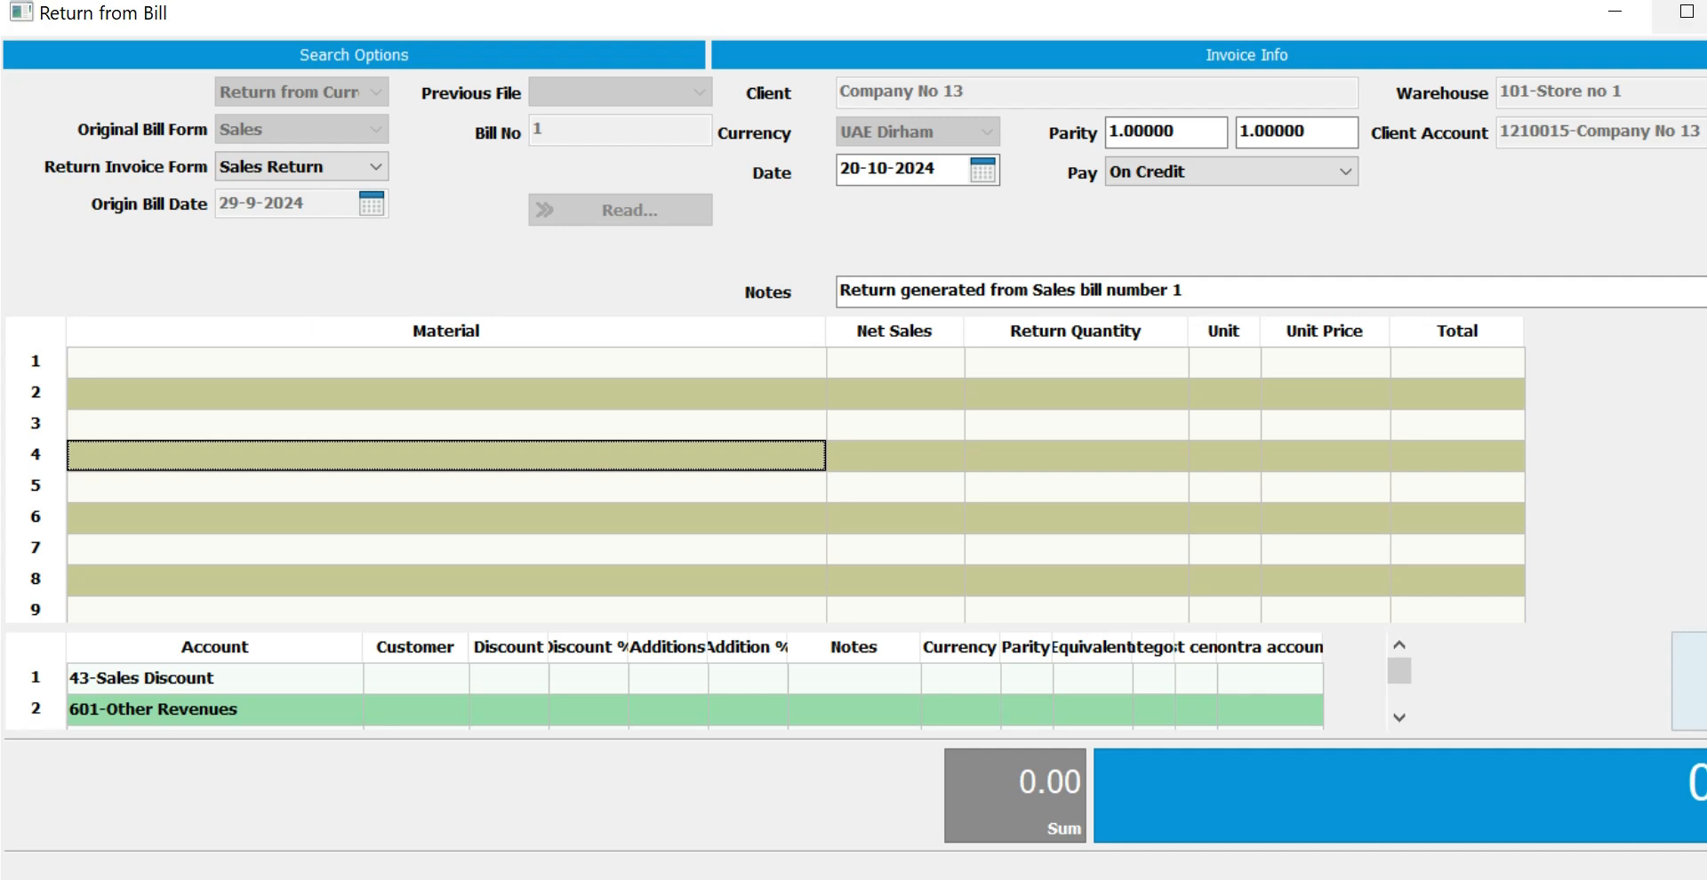
{"action": "left_click", "coordinate": [1687, 12]}
{"action": "left_click", "coordinate": [1670, 18]}
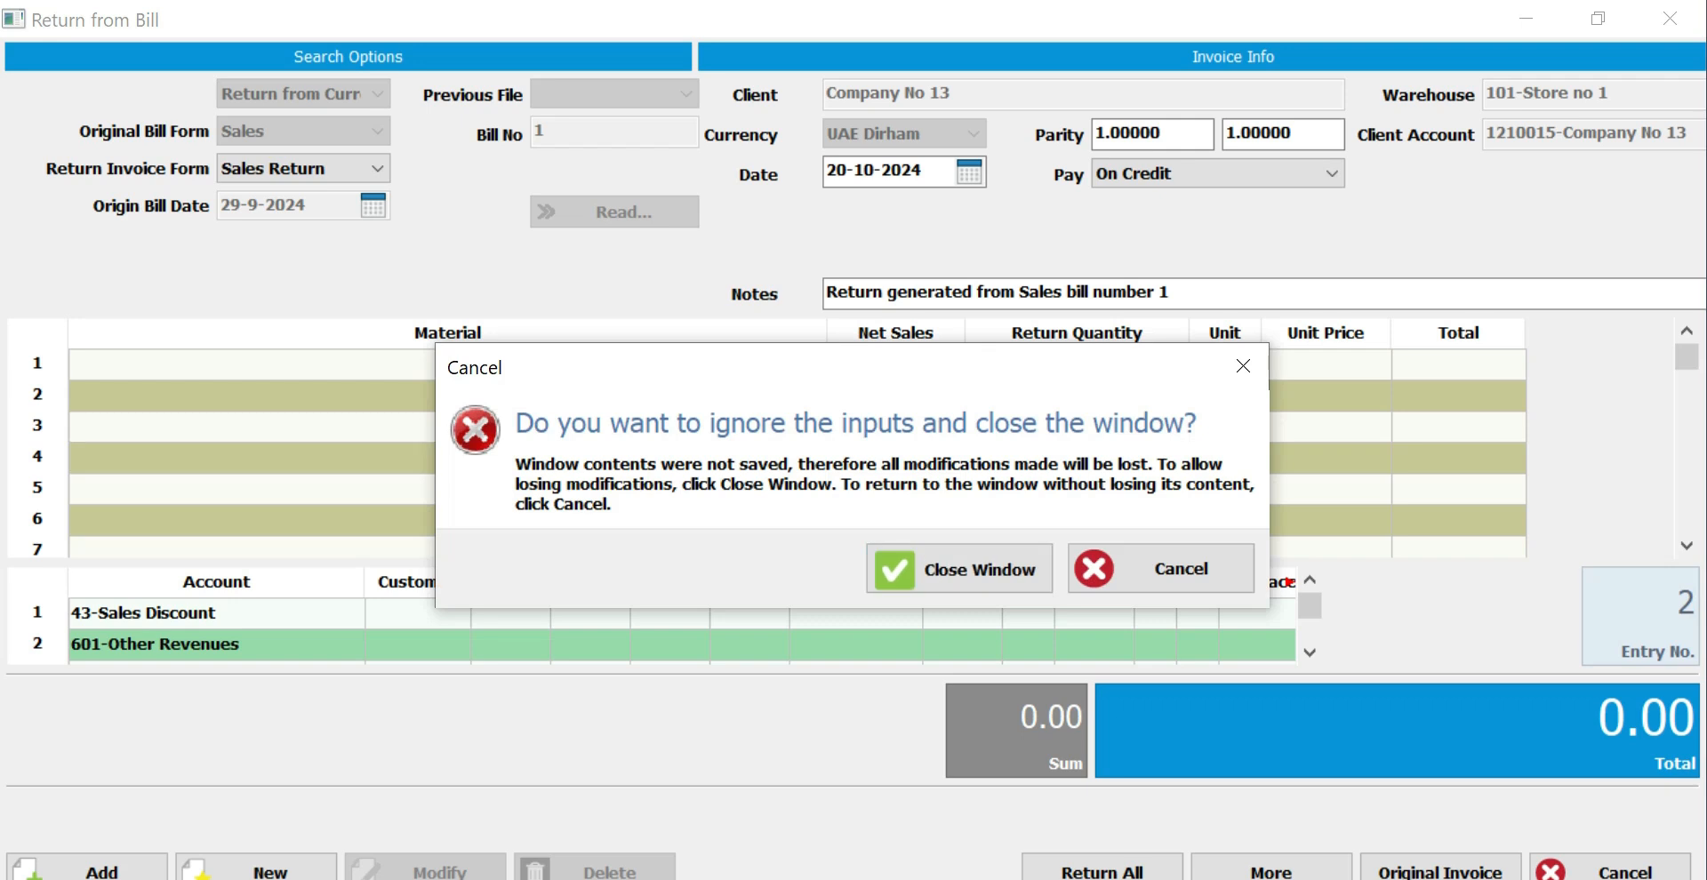
{"action": "left_click", "coordinate": [961, 569]}
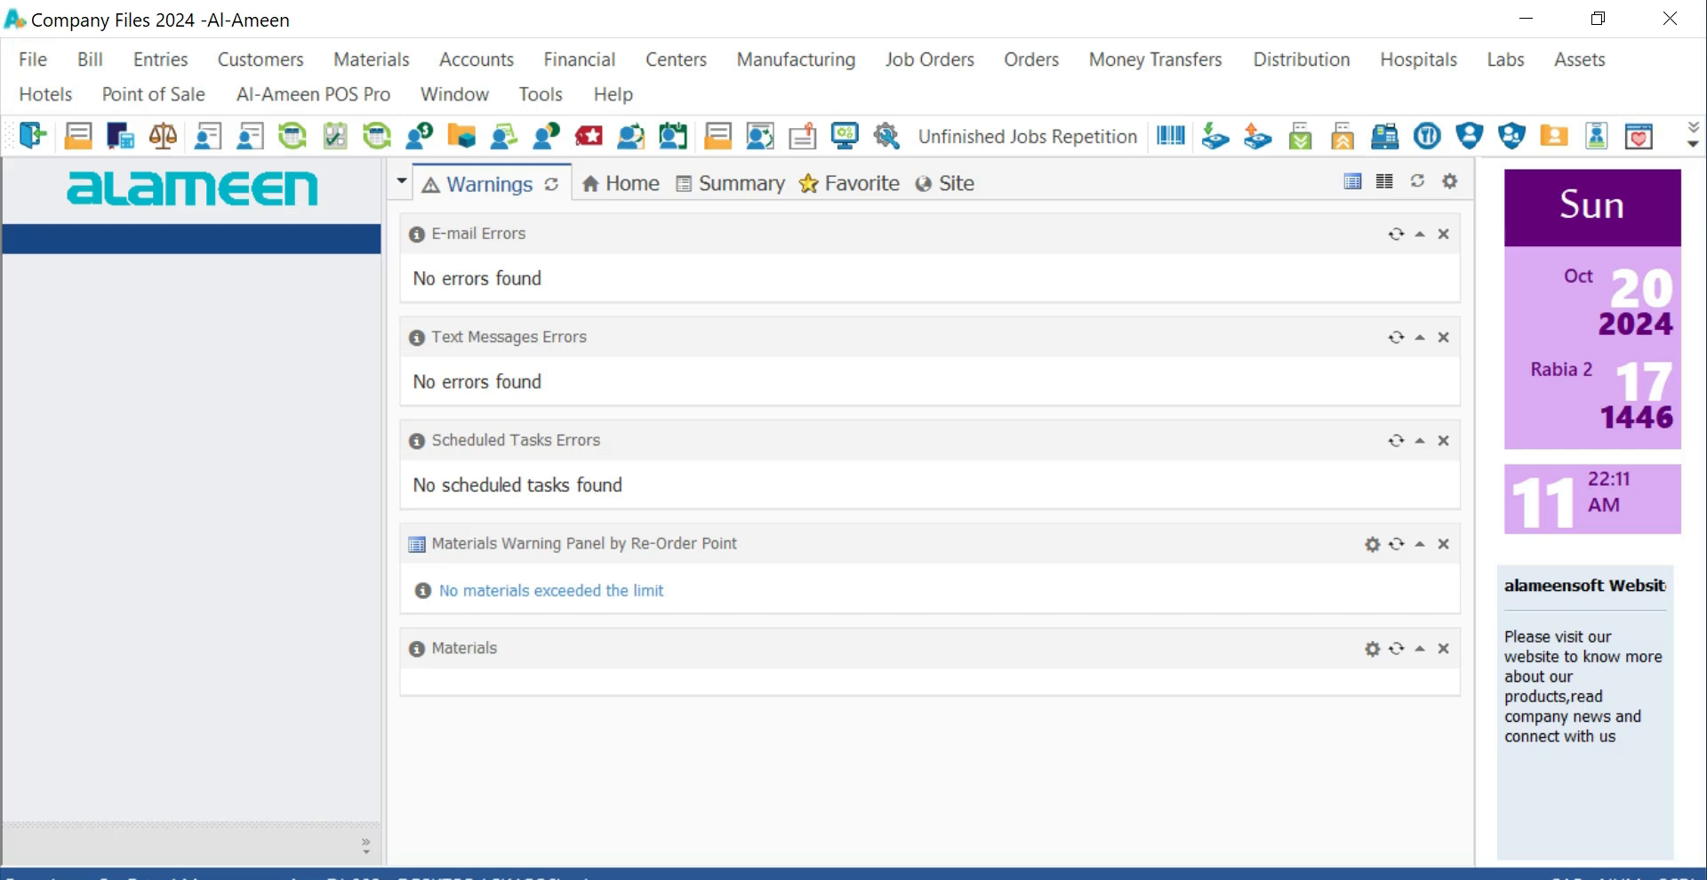
Step: In the program's file options for Return from Bill, allow modifying the warehouse and cost center of header and items, and the price
{"action": "left_click", "coordinate": [540, 94]}
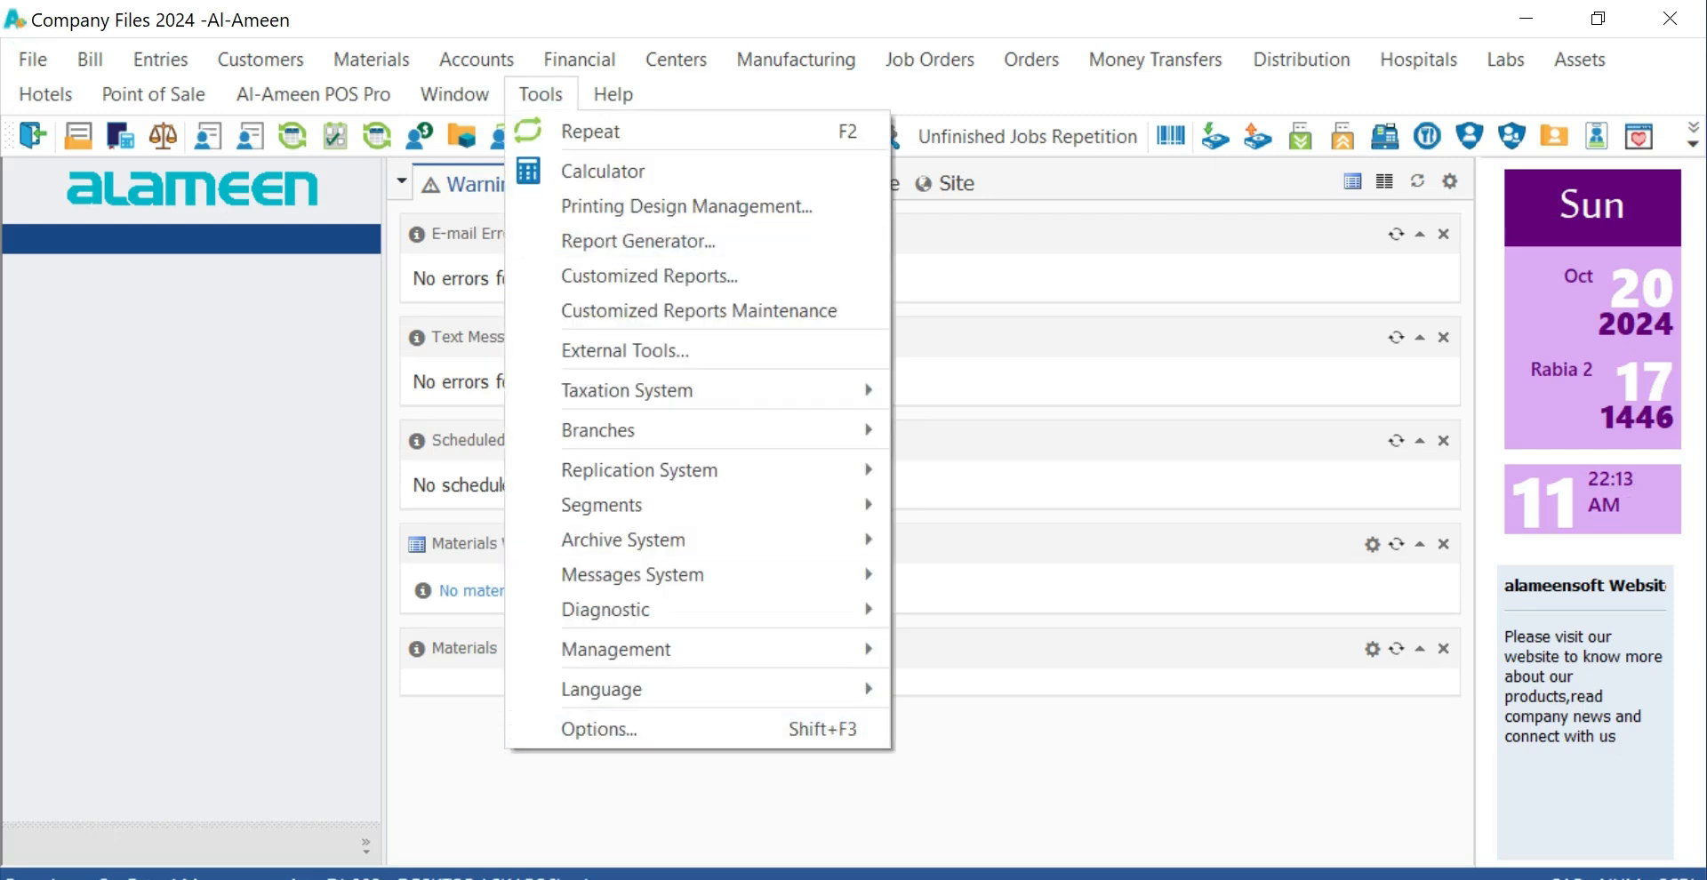
{"action": "left_click", "coordinate": [599, 729]}
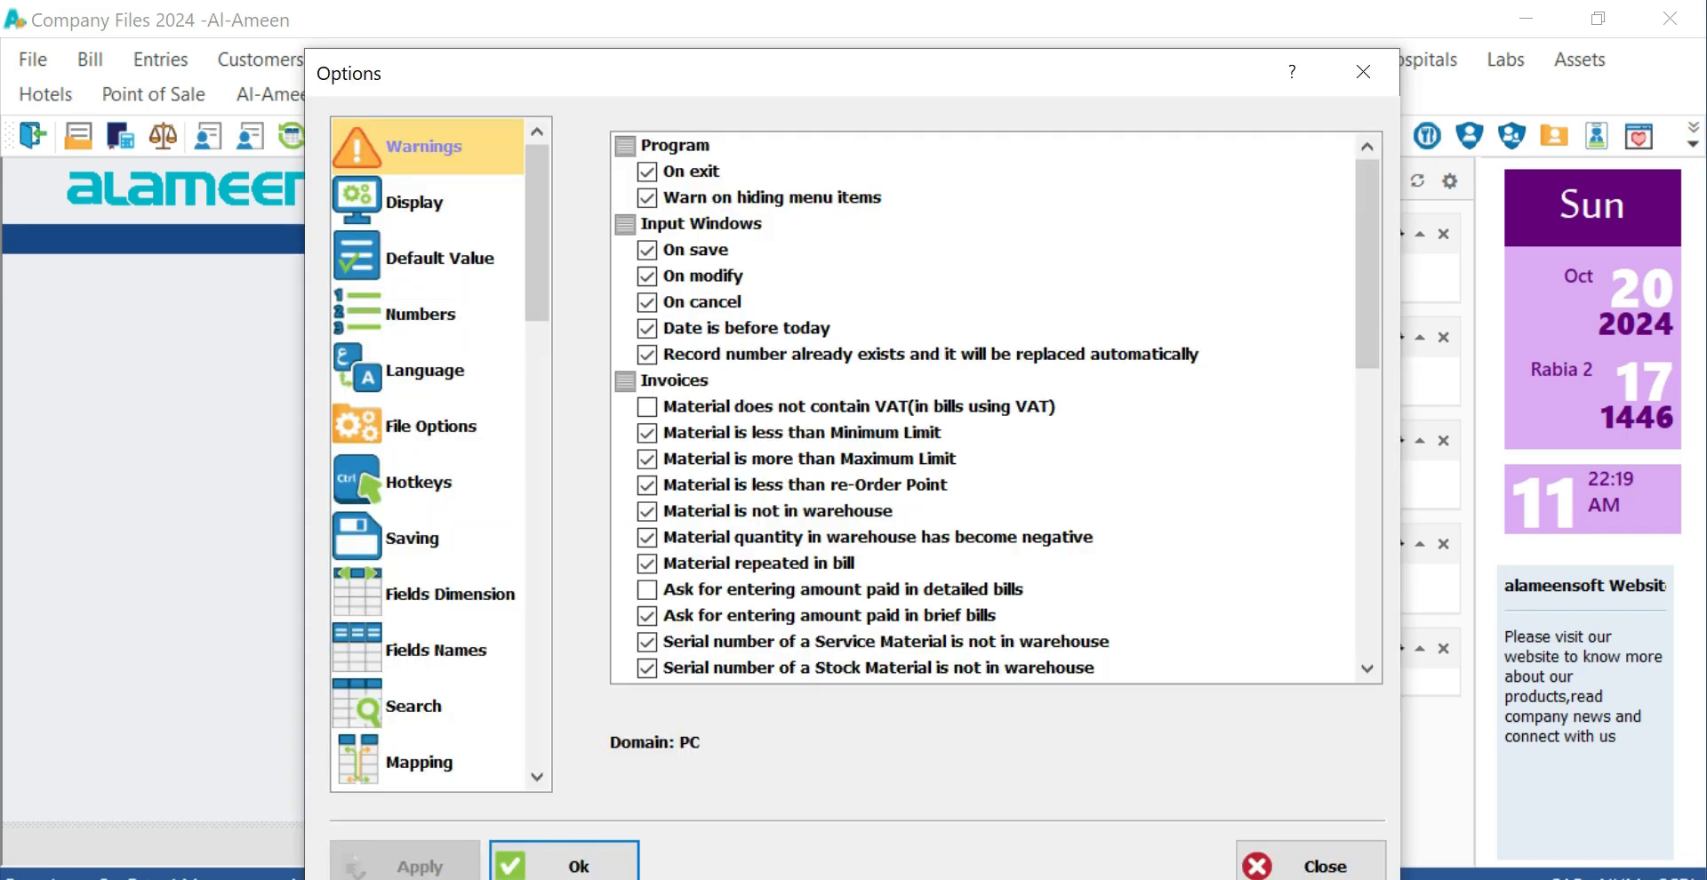
{"action": "left_click", "coordinate": [430, 427]}
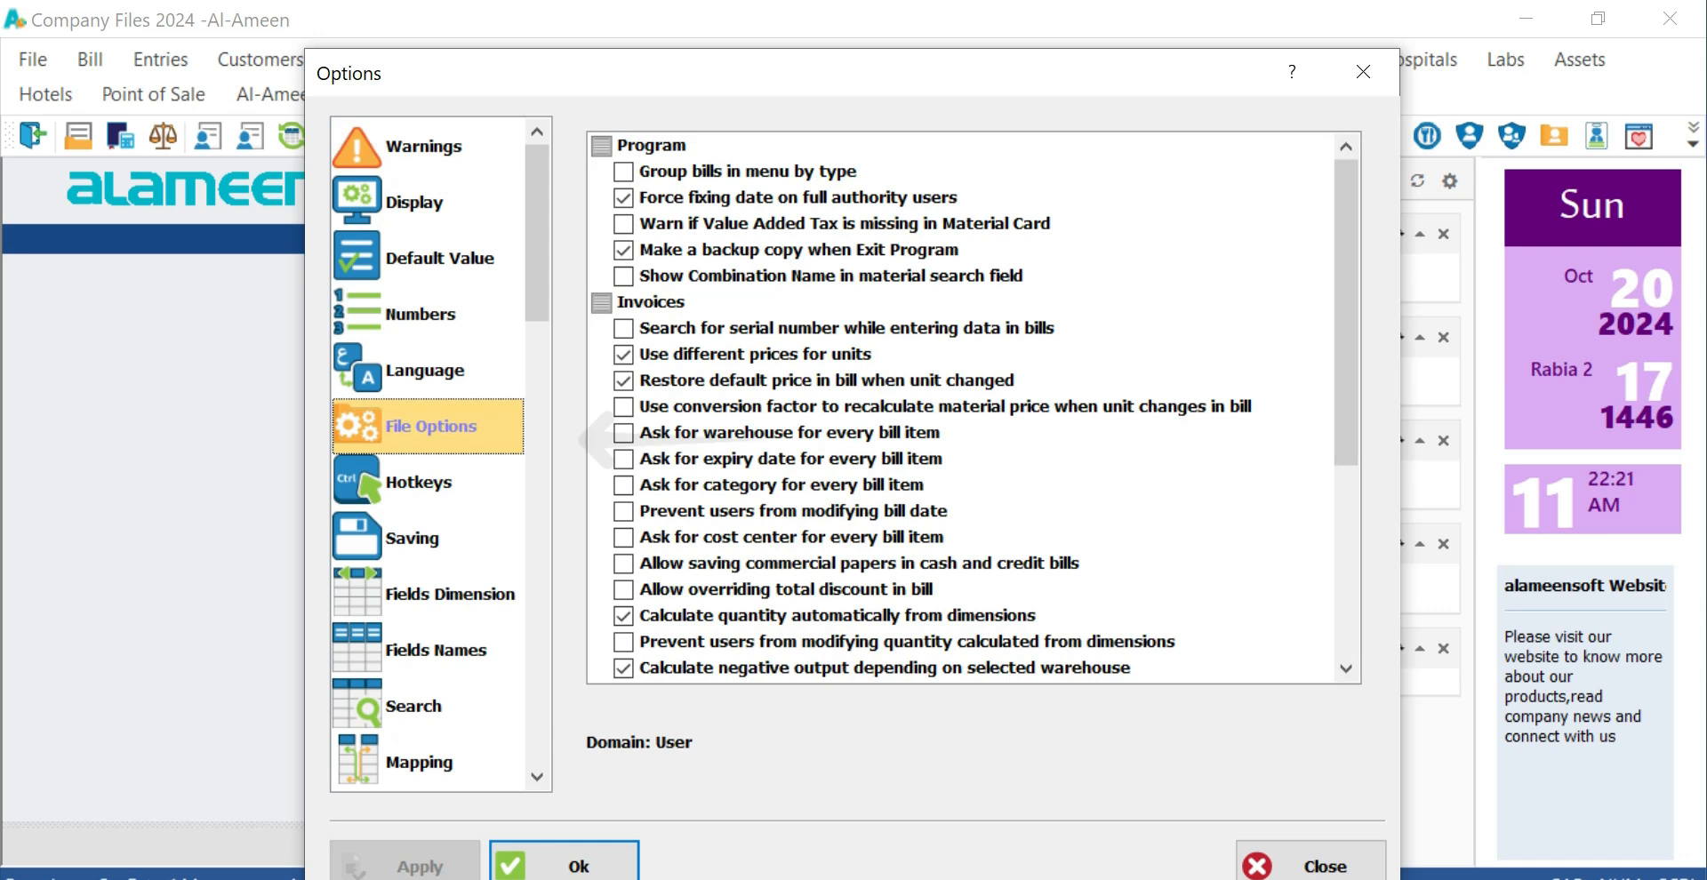
{"action": "scroll", "coordinate": [974, 406], "scroll_direction": "down", "scroll_amount": 5}
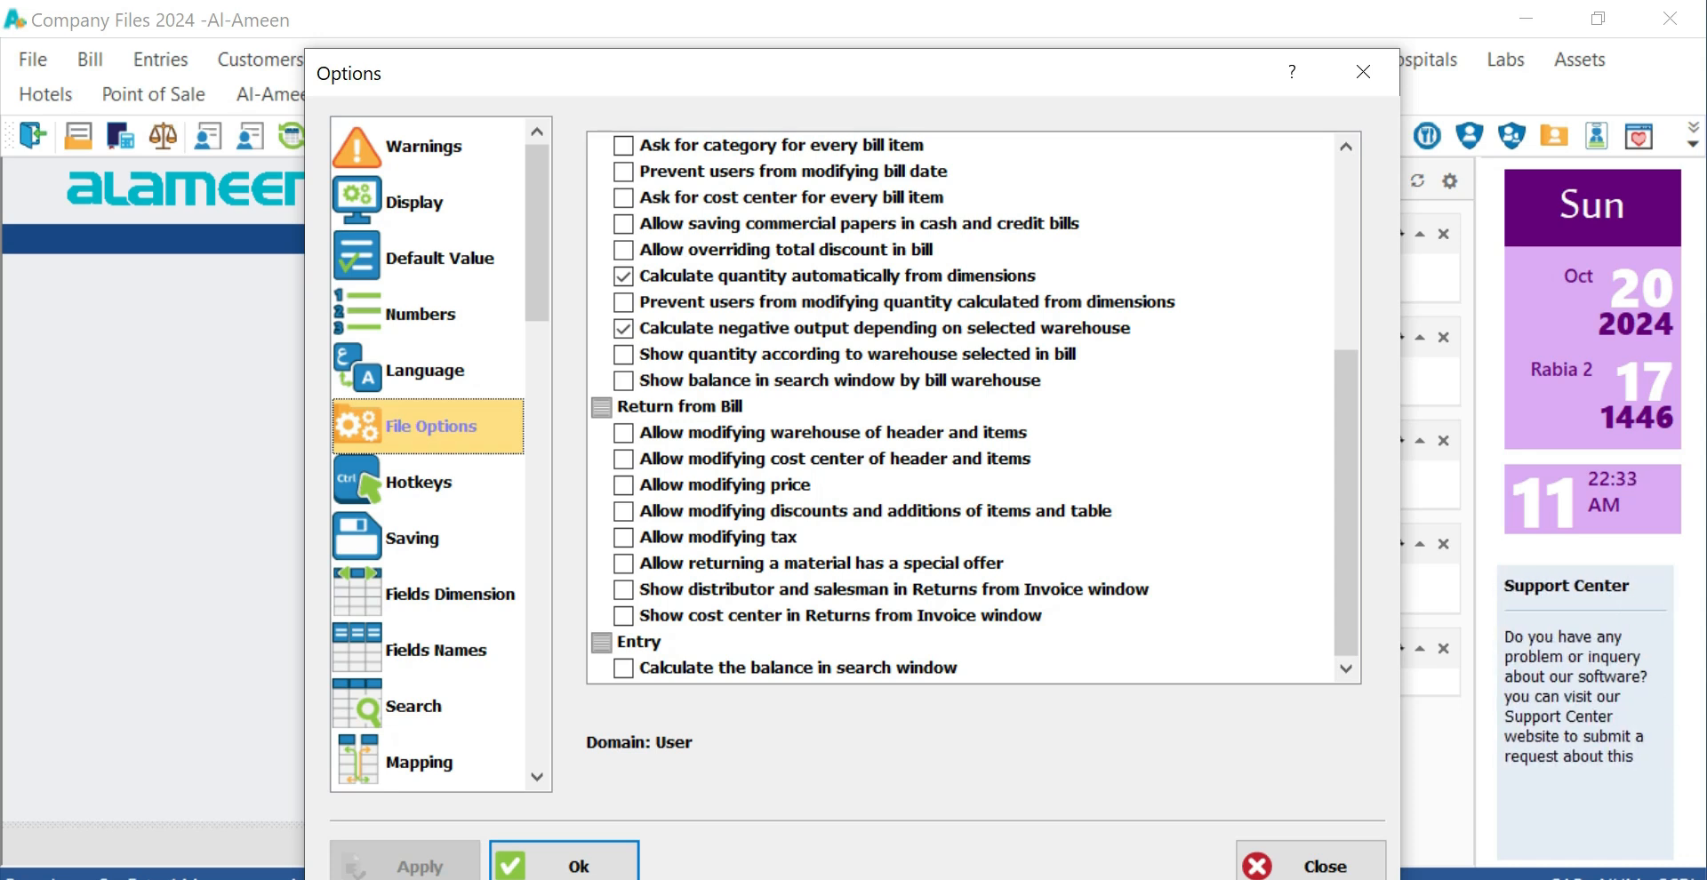
{"action": "left_click", "coordinate": [624, 434]}
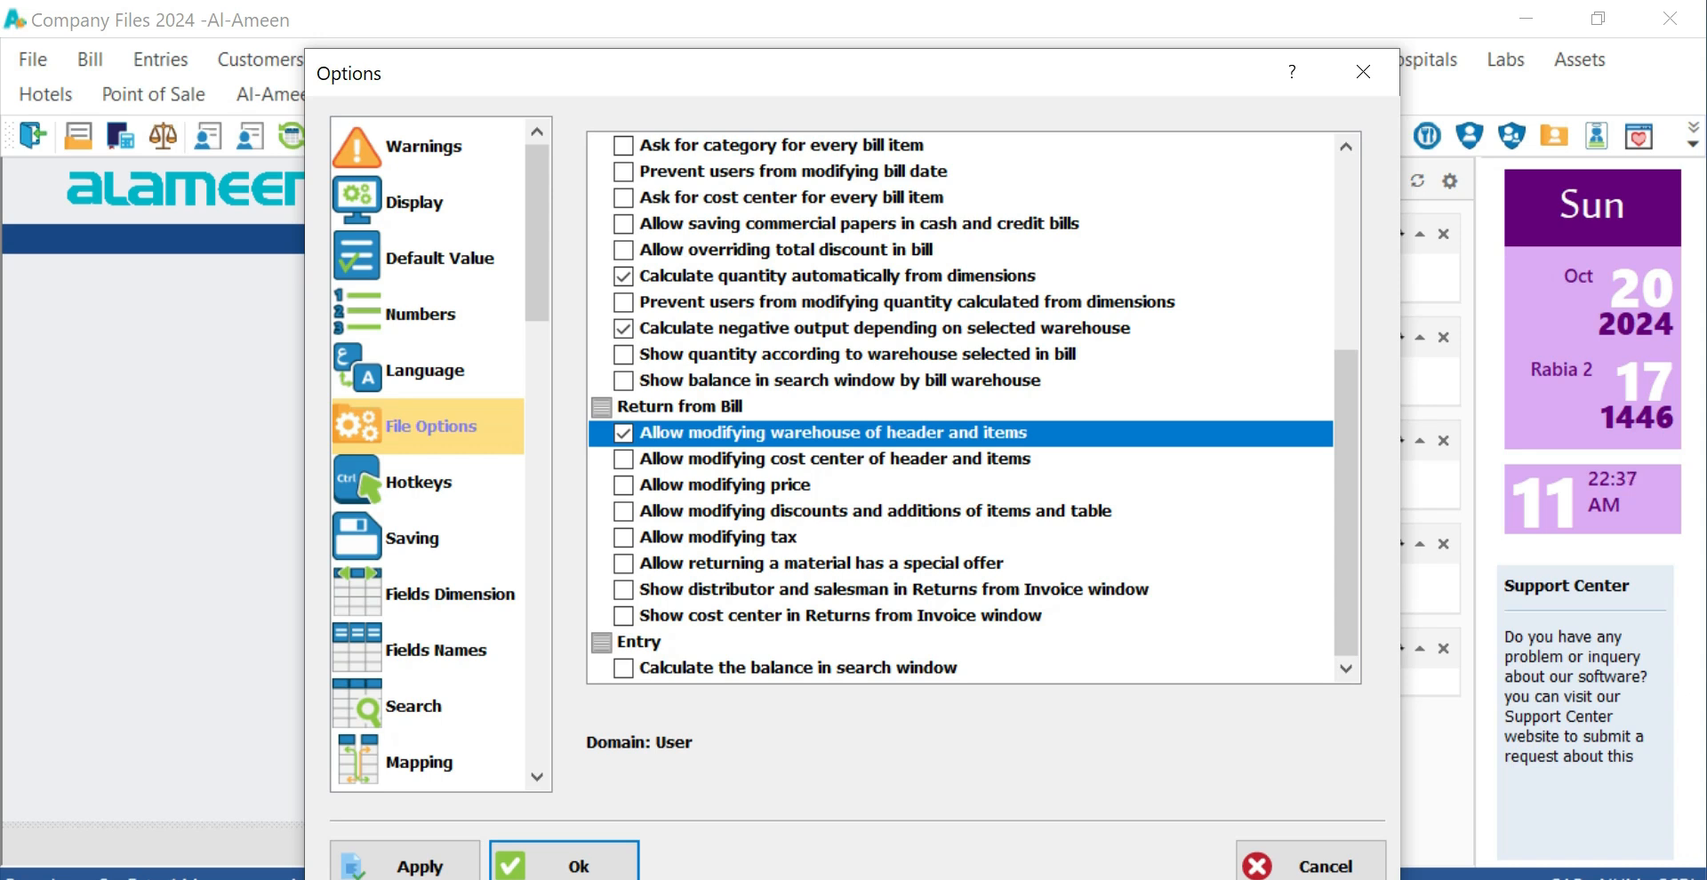
{"action": "left_click", "coordinate": [623, 459]}
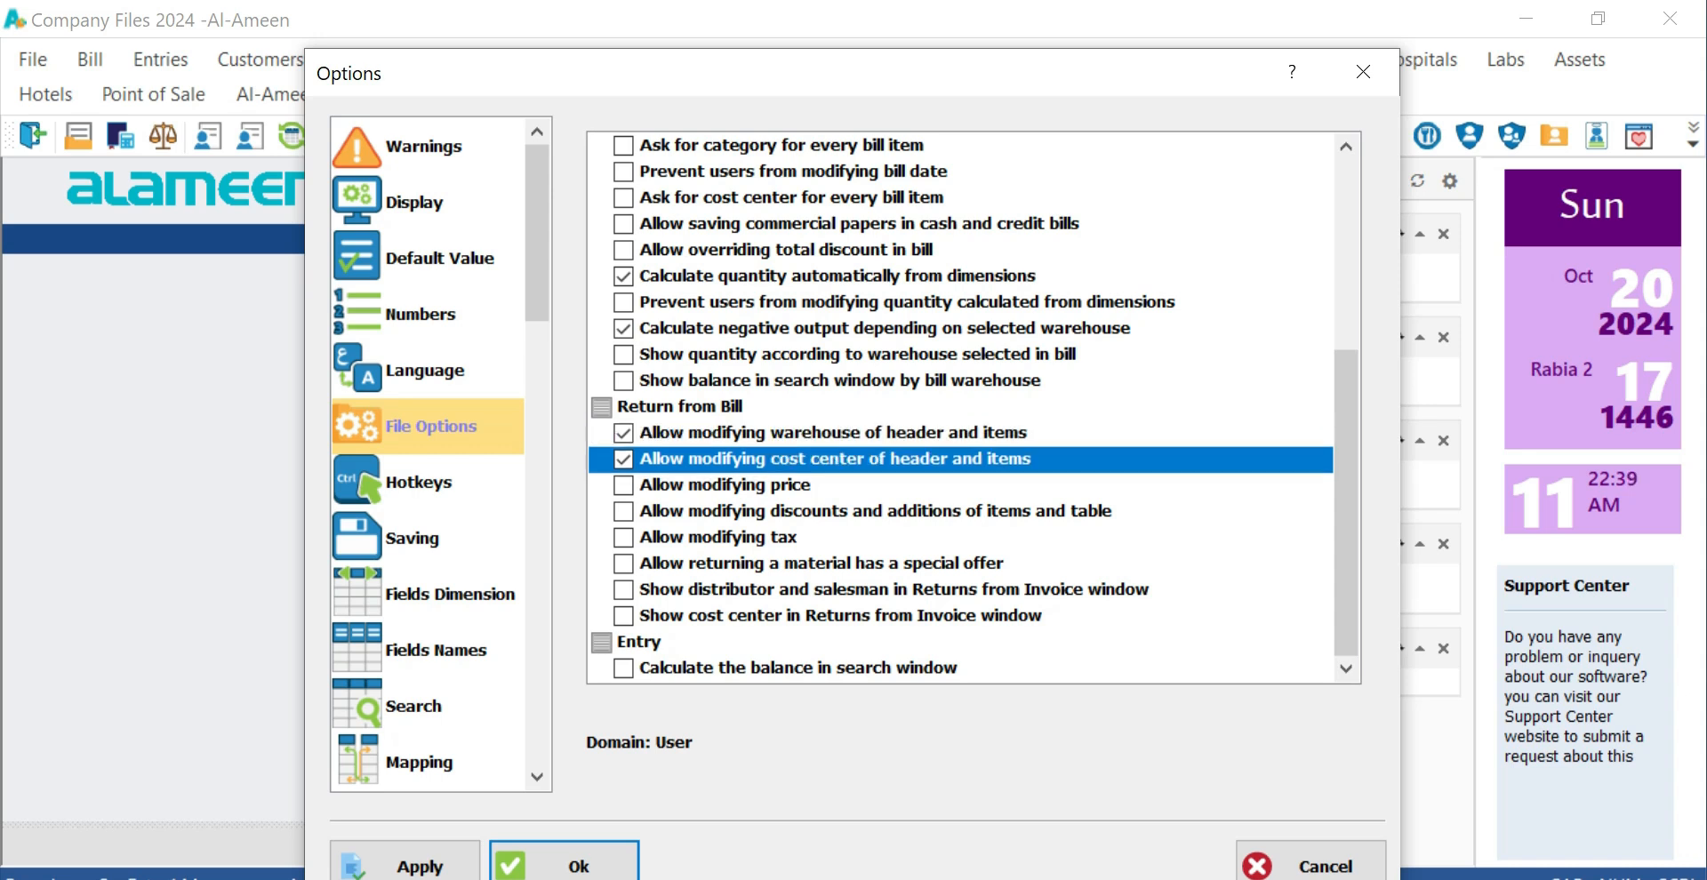
{"action": "left_click", "coordinate": [623, 486]}
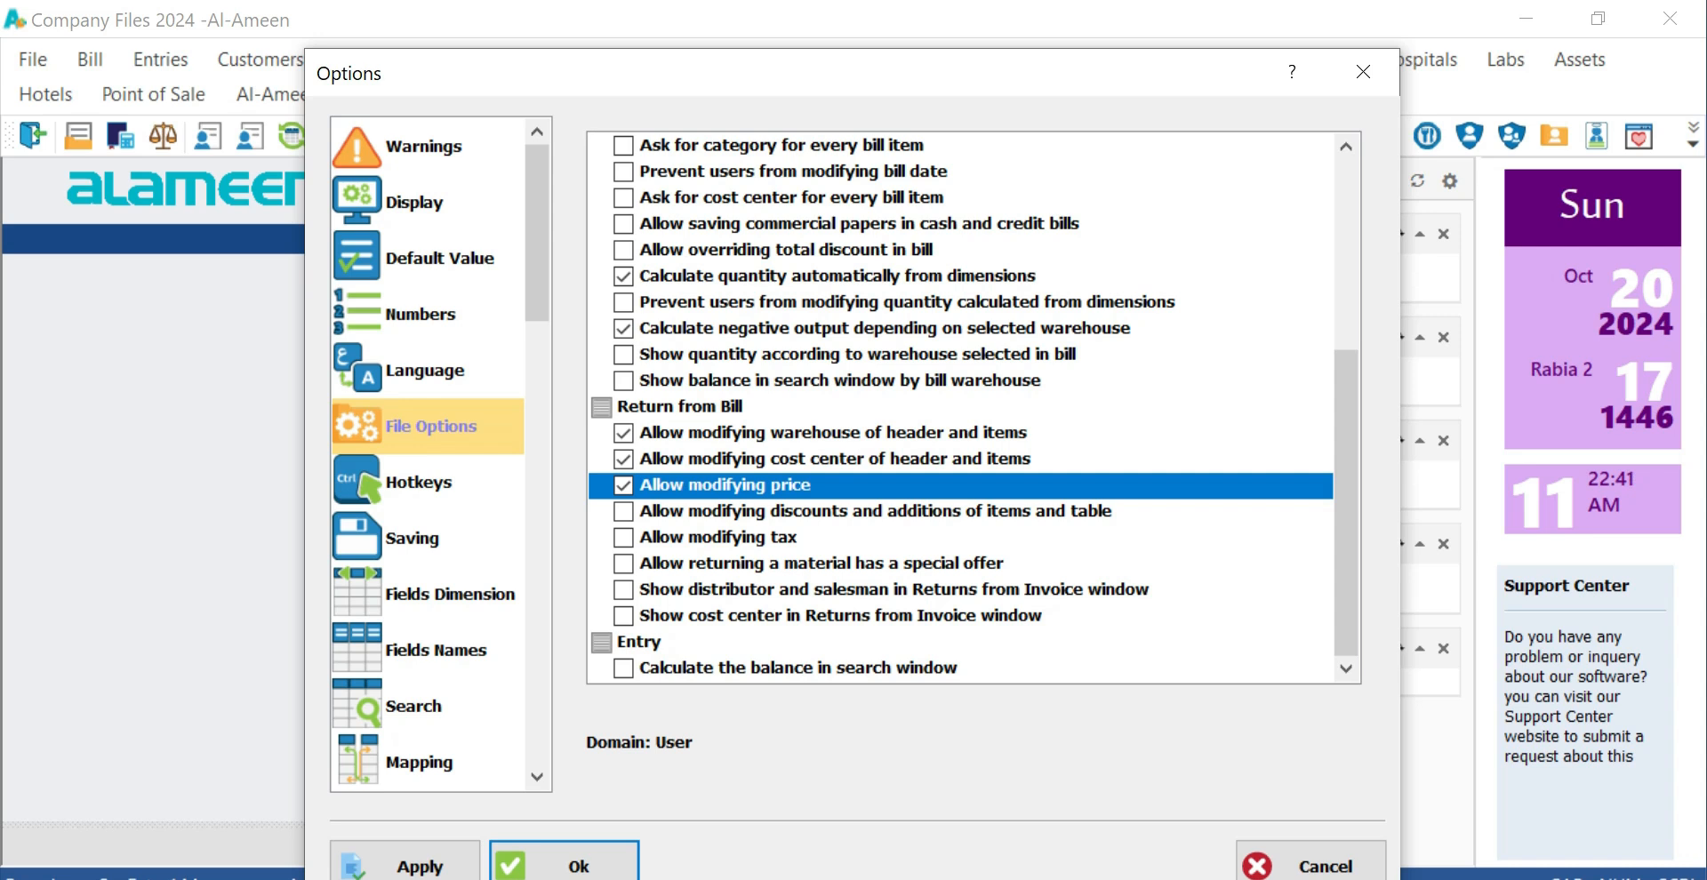
Step: Allow returning materials that have a special offer, and show distributor, salesman and cost center in the Returns from Invoice window
{"action": "left_click", "coordinate": [623, 564]}
{"action": "left_click", "coordinate": [624, 590]}
{"action": "left_click", "coordinate": [623, 616]}
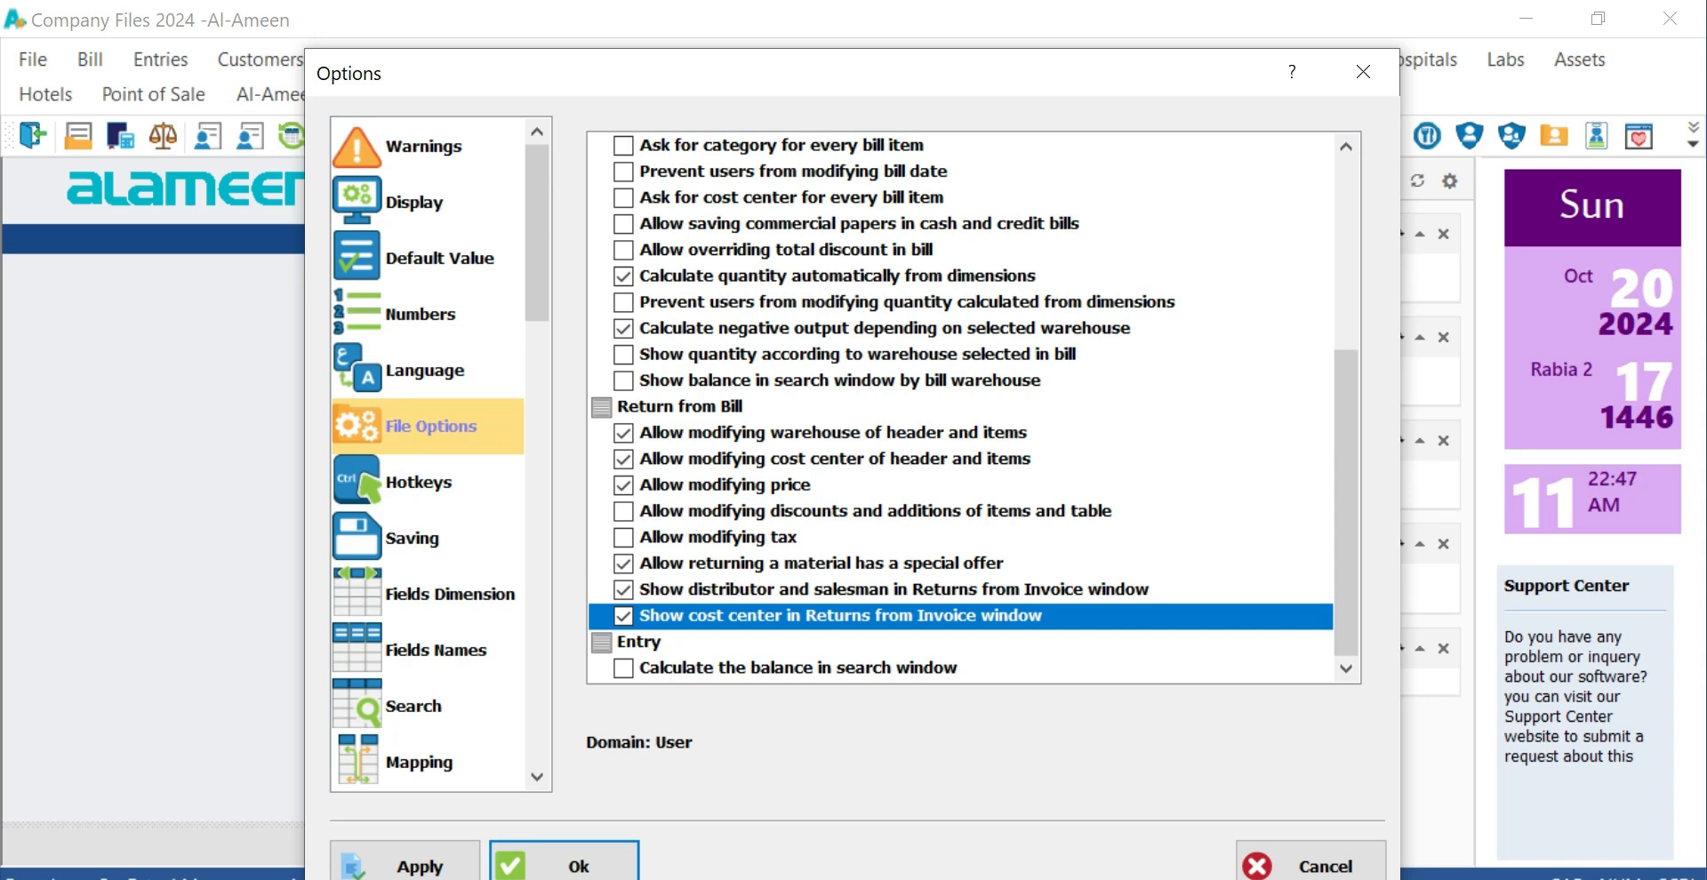
Step: Enable adding all bill items on read for Return from Bill in the saving options, and go back to the file options
{"action": "left_click", "coordinate": [427, 538]}
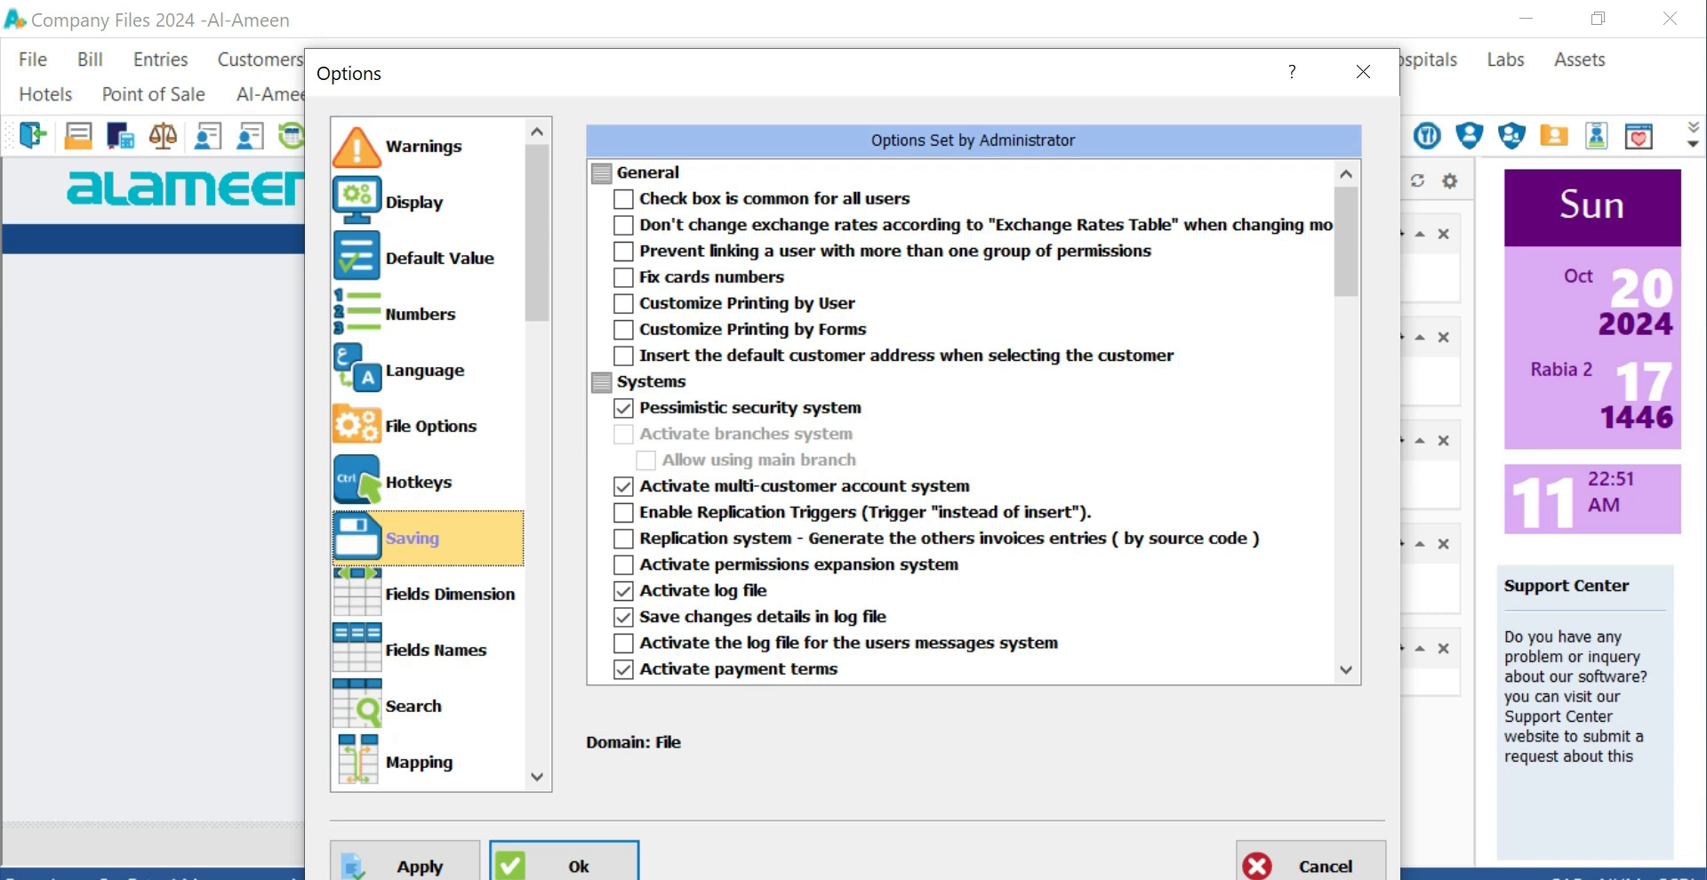
{"action": "scroll", "coordinate": [965, 423], "scroll_direction": "down", "scroll_amount": 15}
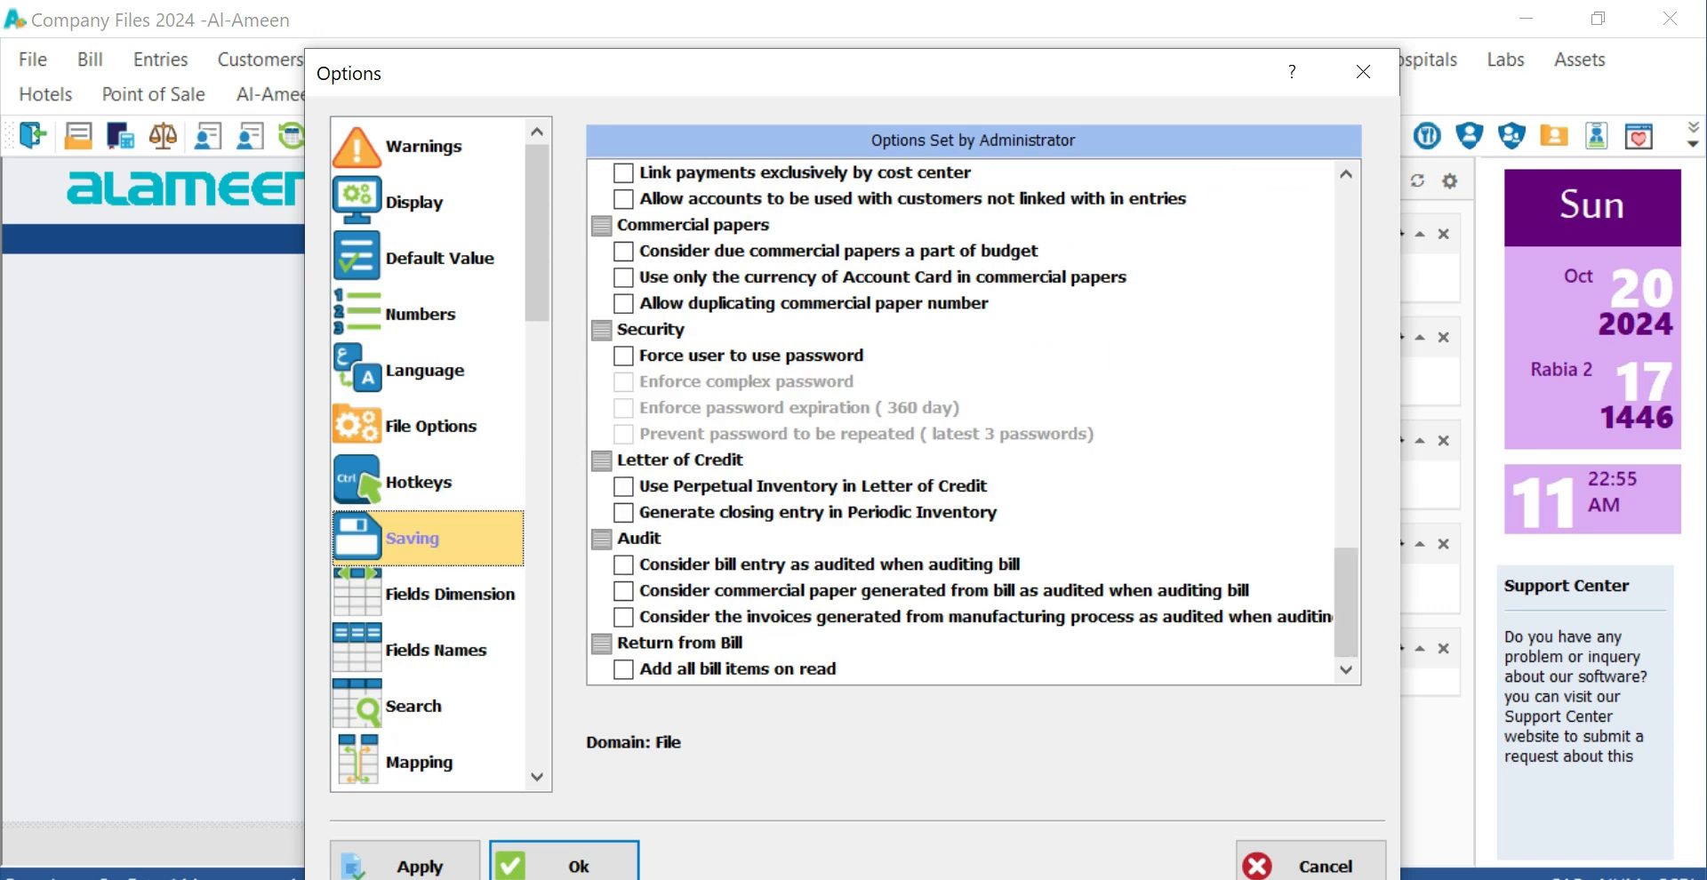
{"action": "left_click", "coordinate": [623, 670]}
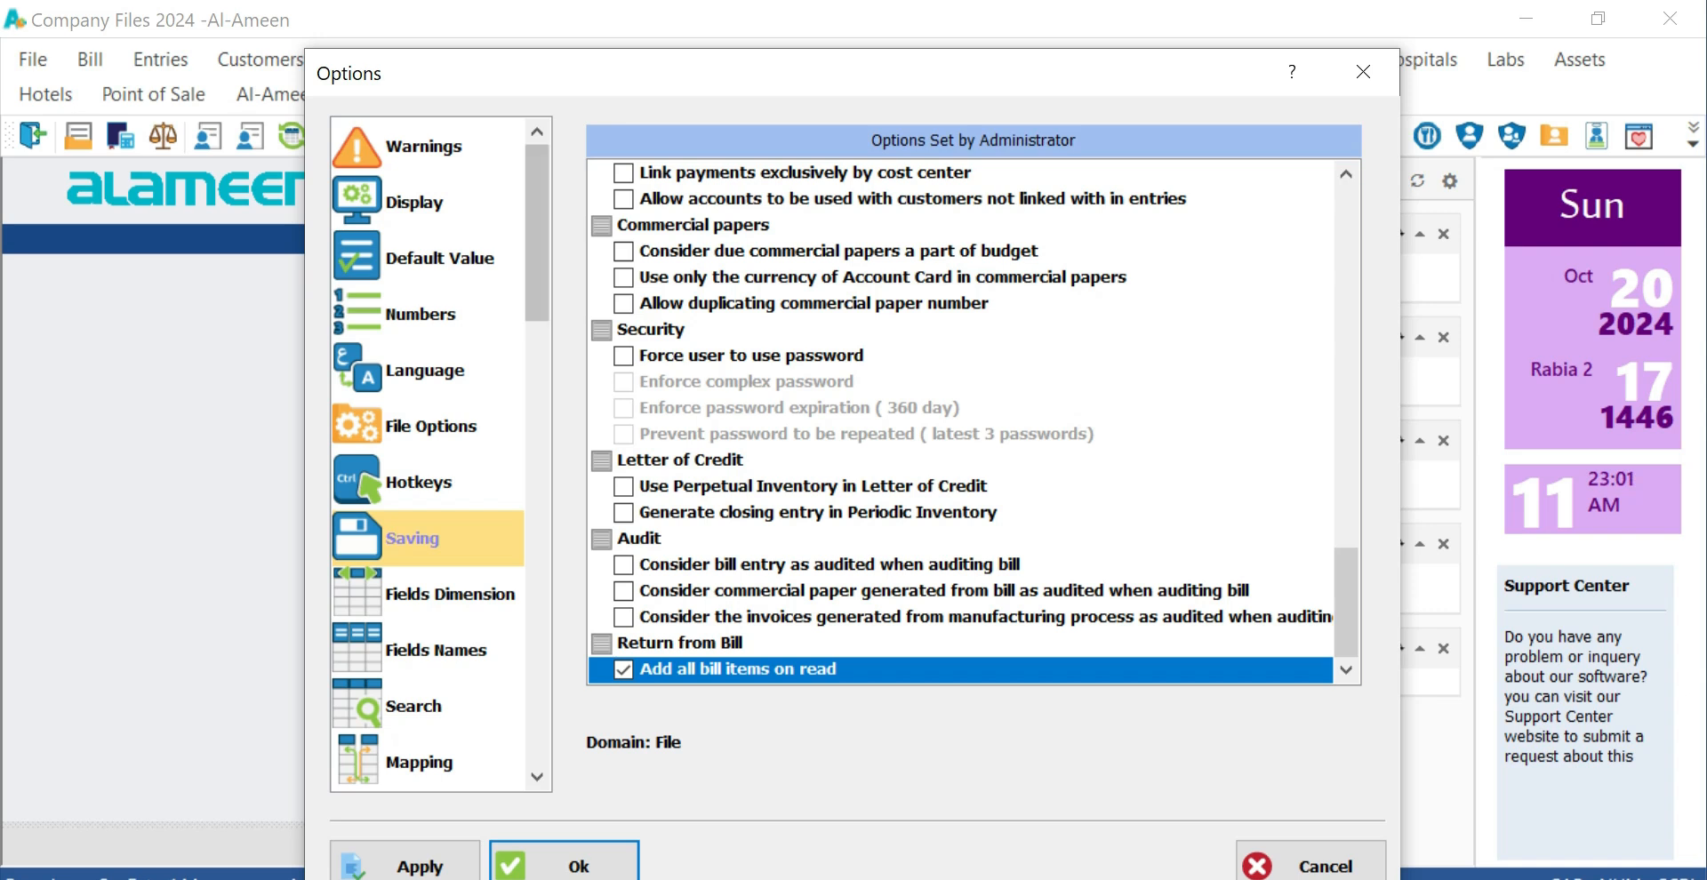
{"action": "left_click", "coordinate": [431, 427]}
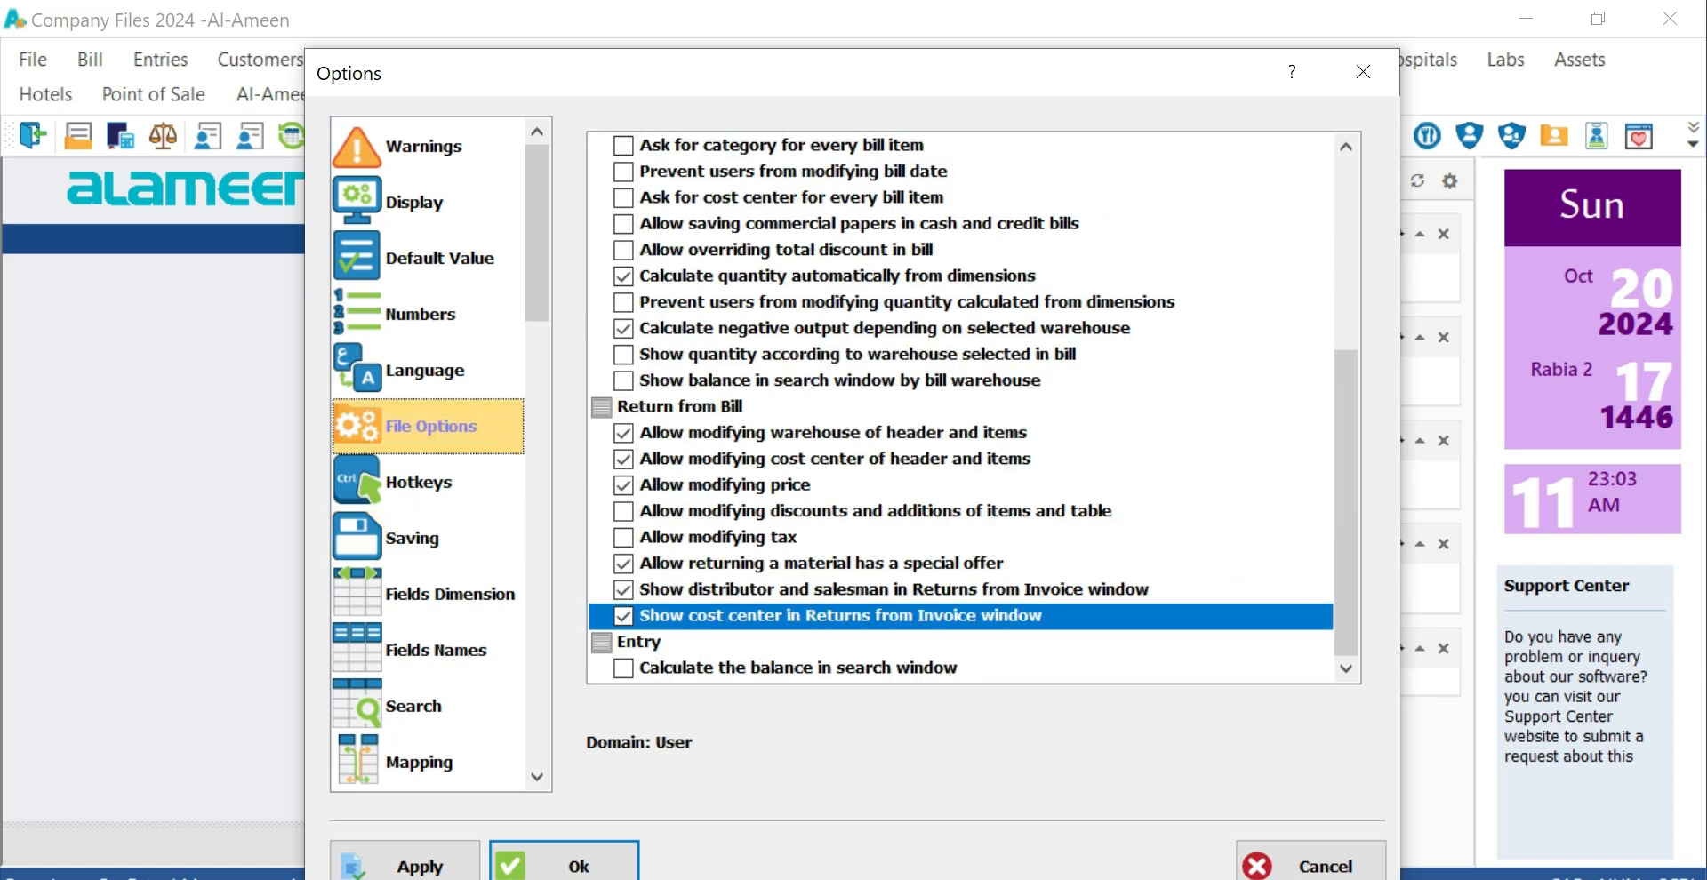
Step: Go back to the saving options, accept all option changes and open a new Return from Bill
{"action": "left_click", "coordinate": [427, 539]}
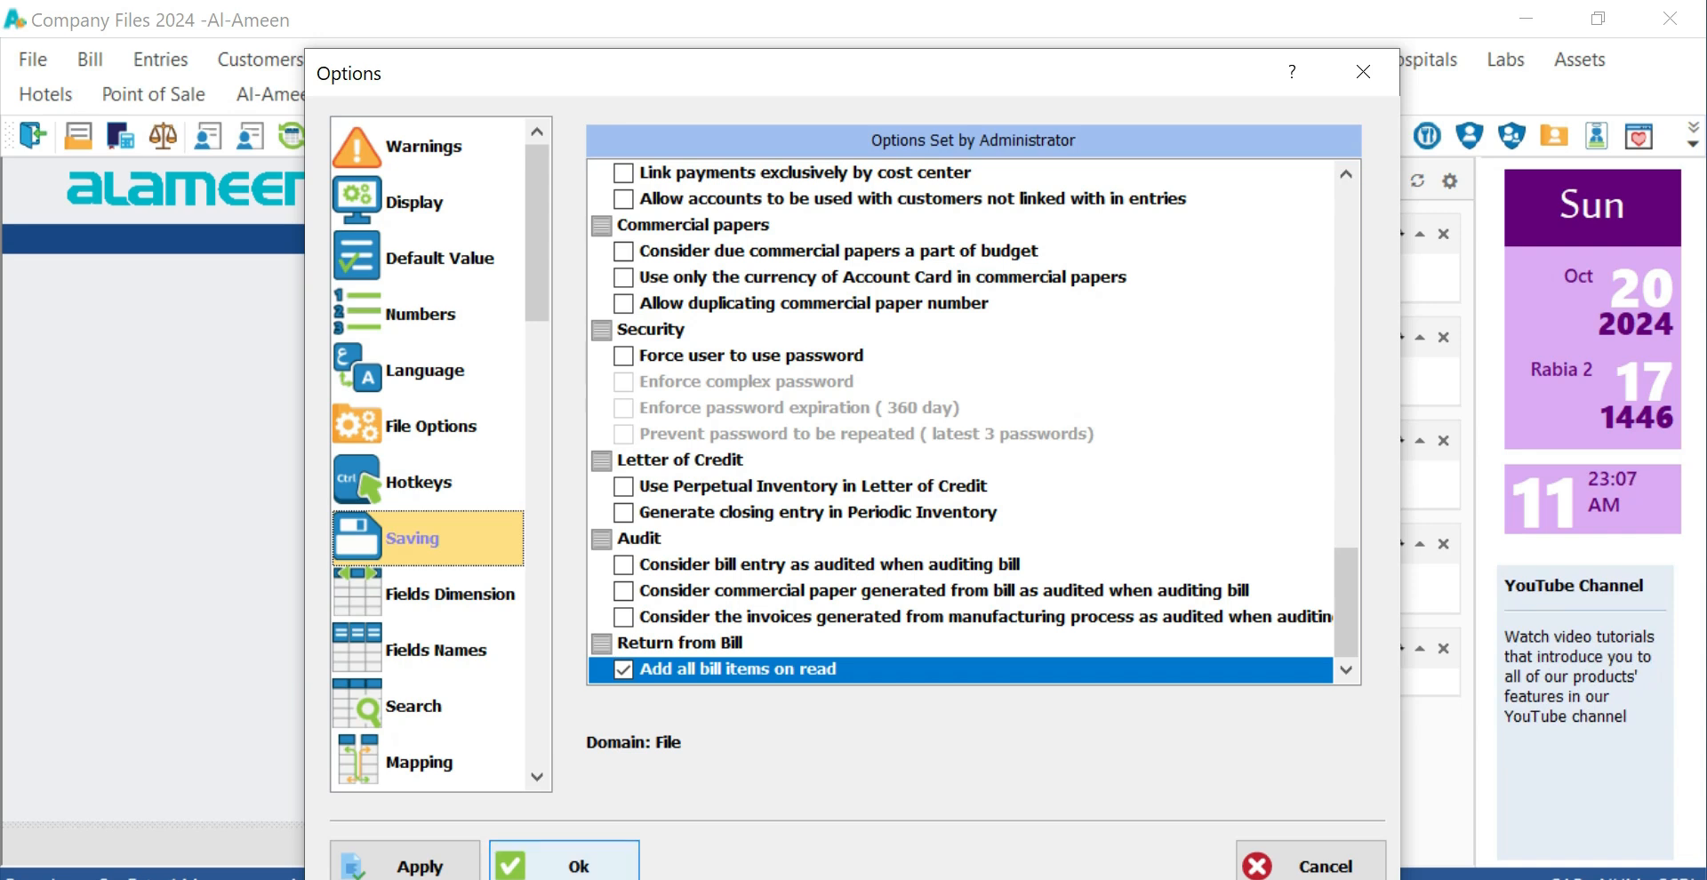
{"action": "key", "text": "Return"}
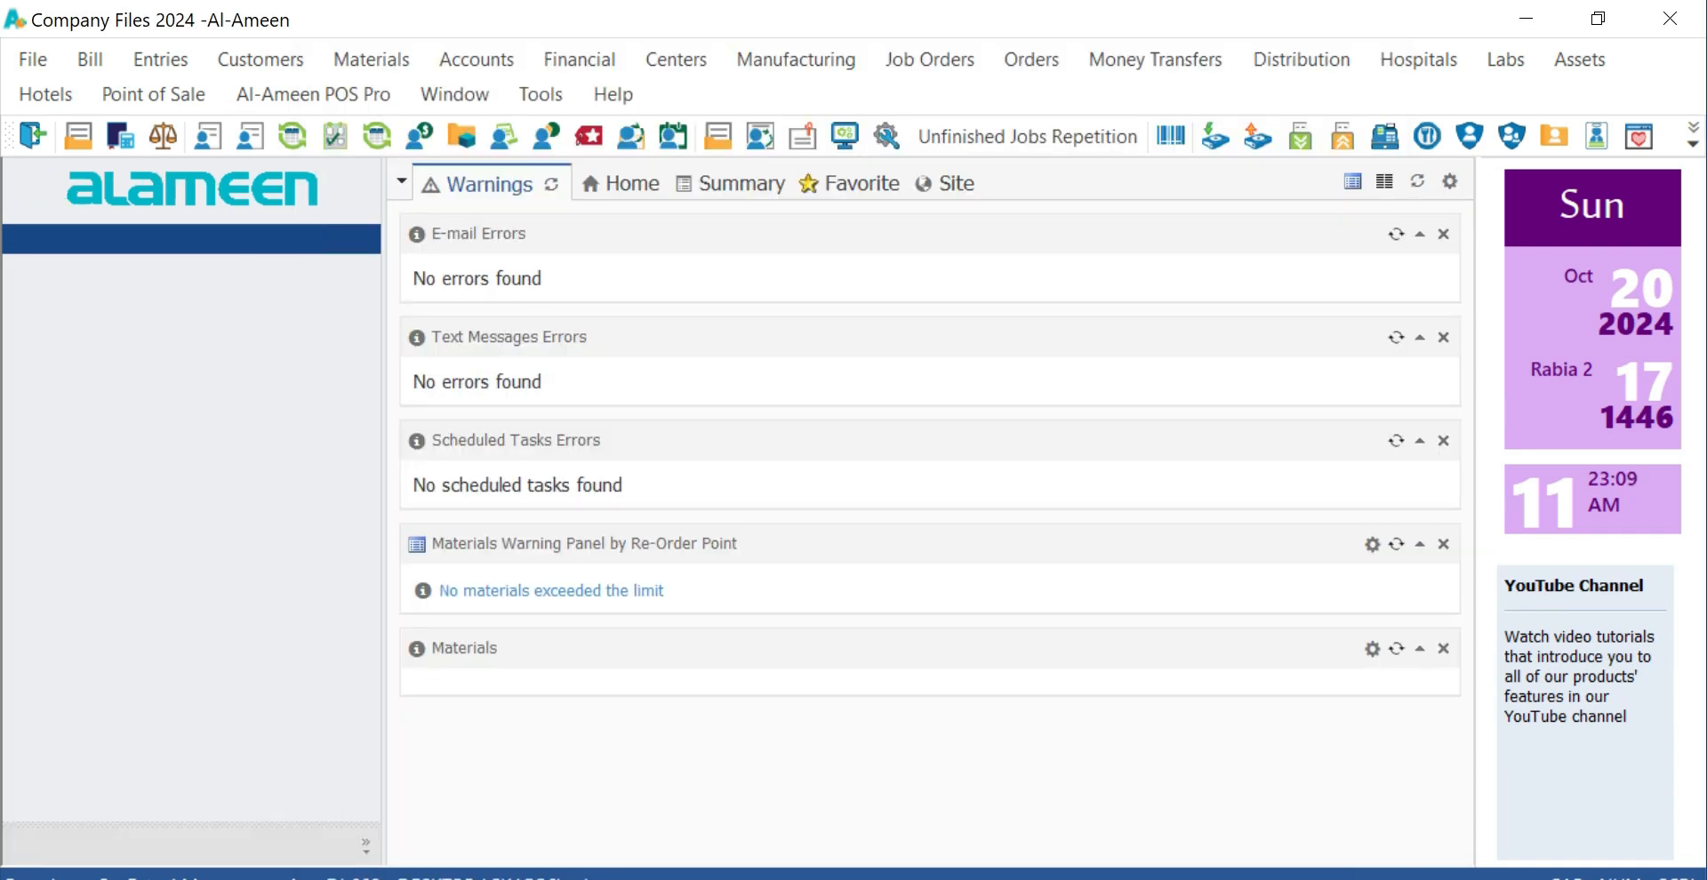
{"action": "left_click", "coordinate": [90, 60]}
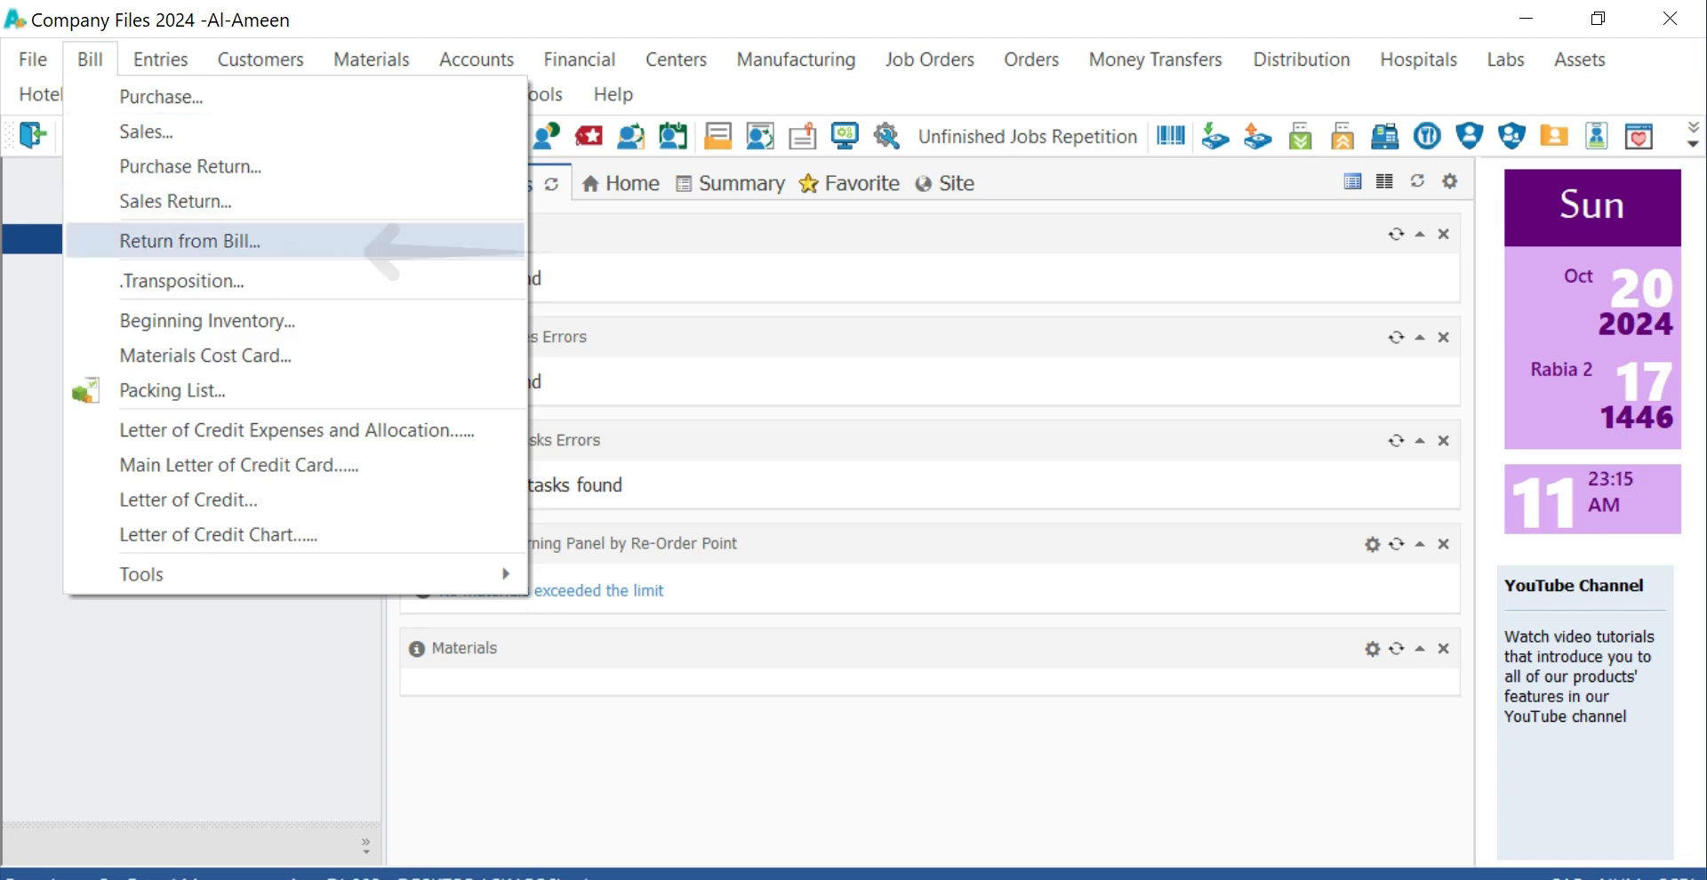
{"action": "left_click", "coordinate": [191, 241]}
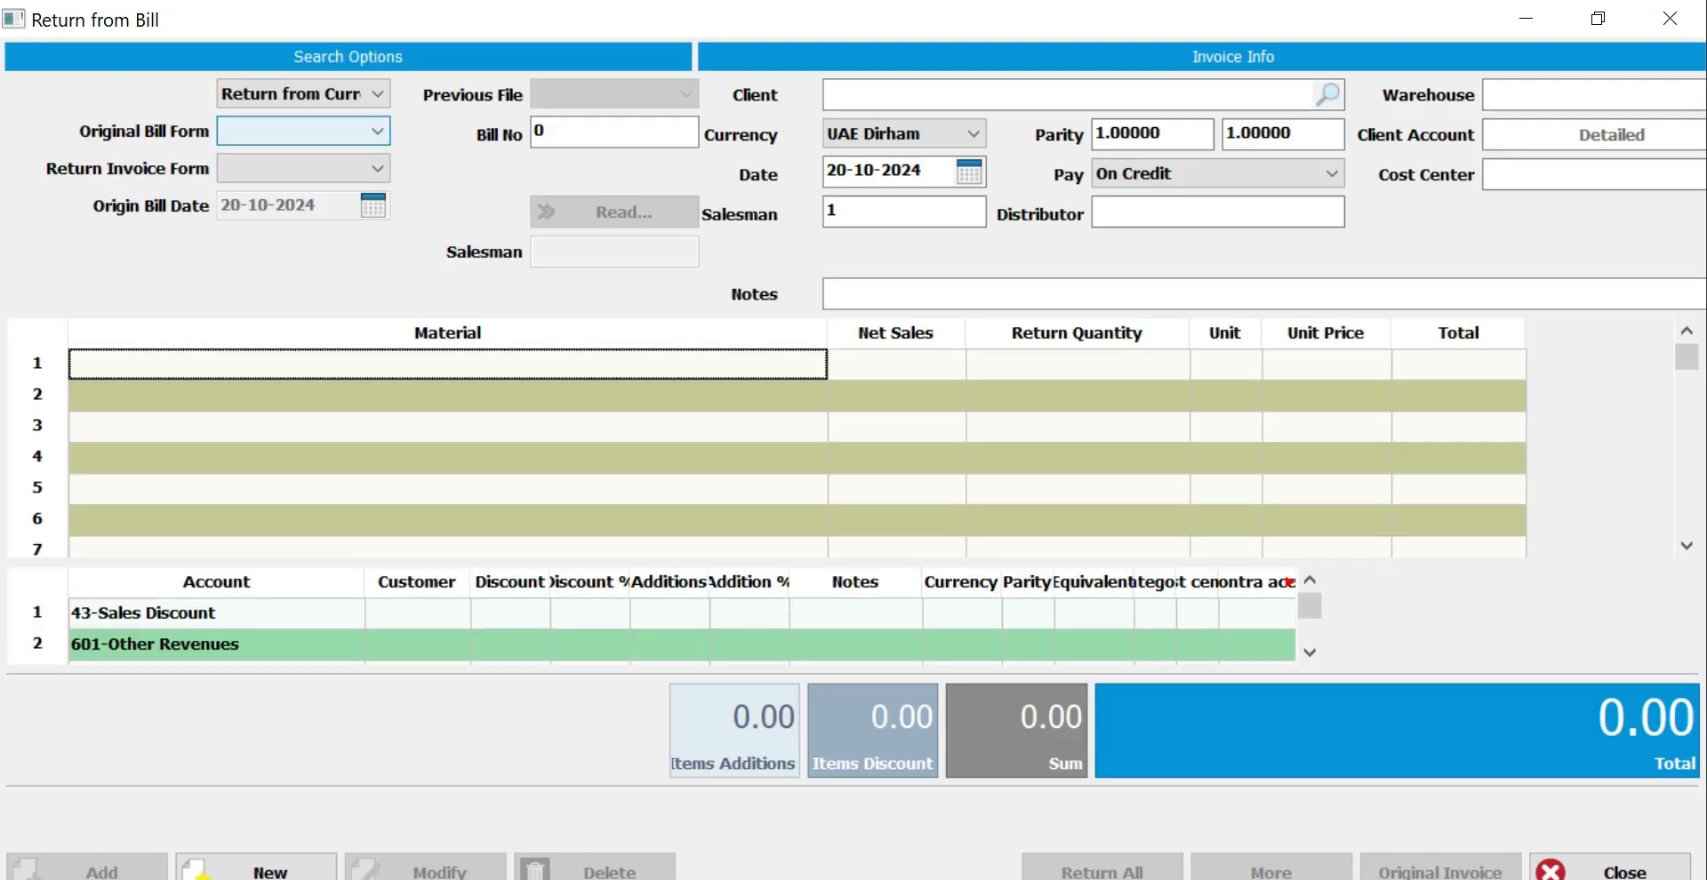
Step: Read bill number 1, with Sales as the original bill form and Sales Return as the return invoice form
{"action": "left_click", "coordinate": [307, 131]}
{"action": "key", "text": "Return"}
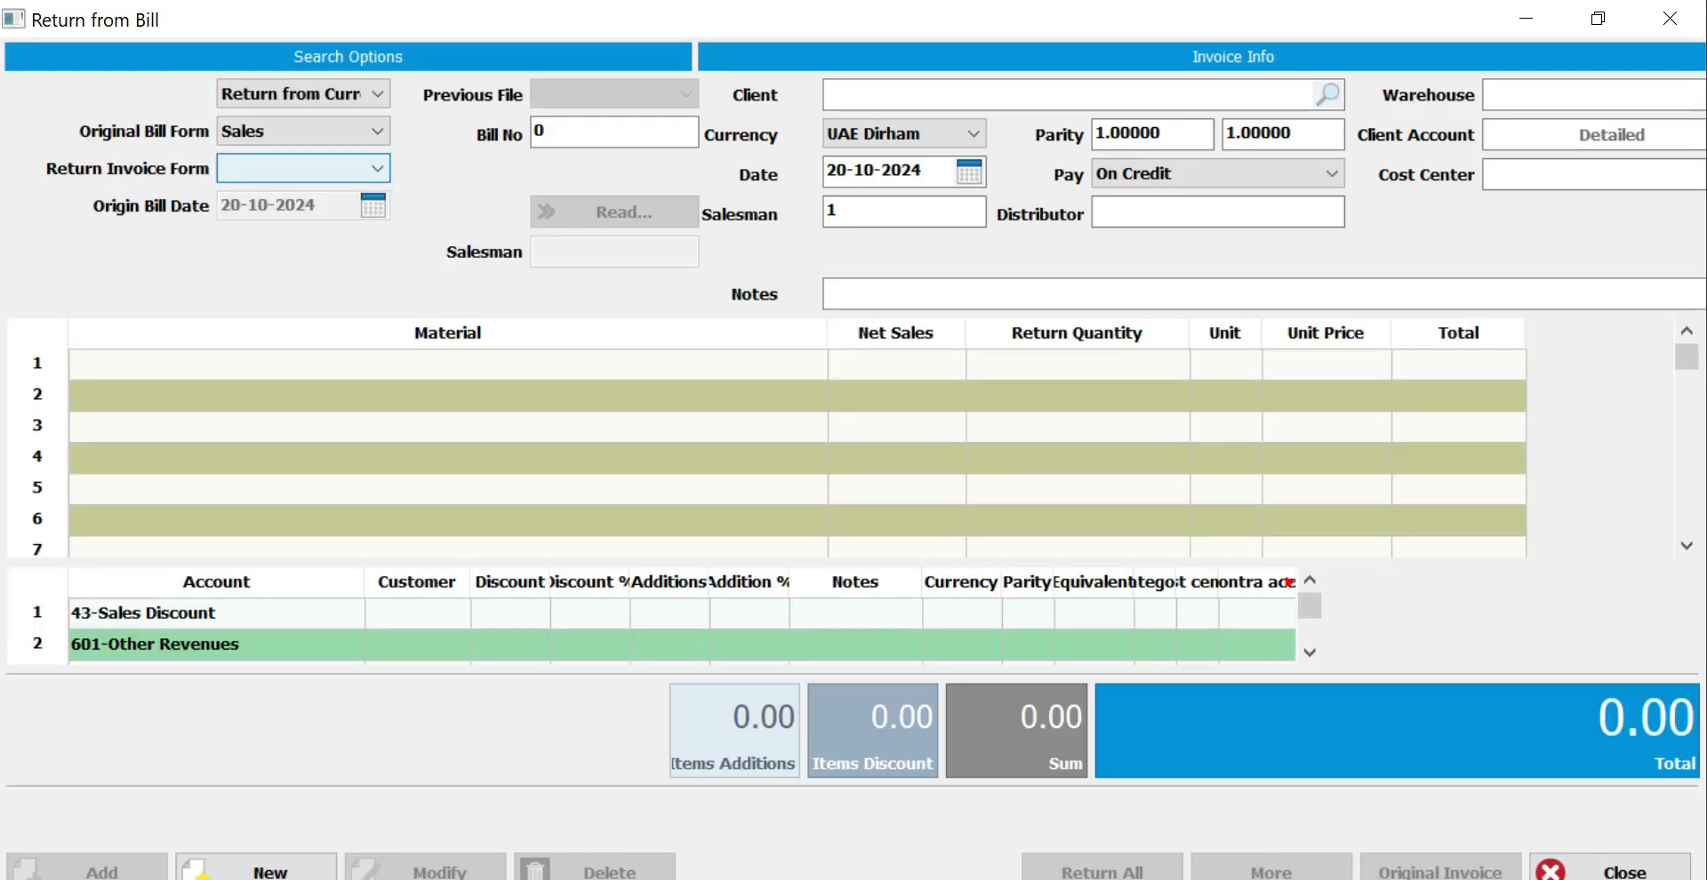
{"action": "left_click", "coordinate": [304, 169]}
{"action": "left_click", "coordinate": [286, 194]}
{"action": "double_click", "coordinate": [586, 131]}
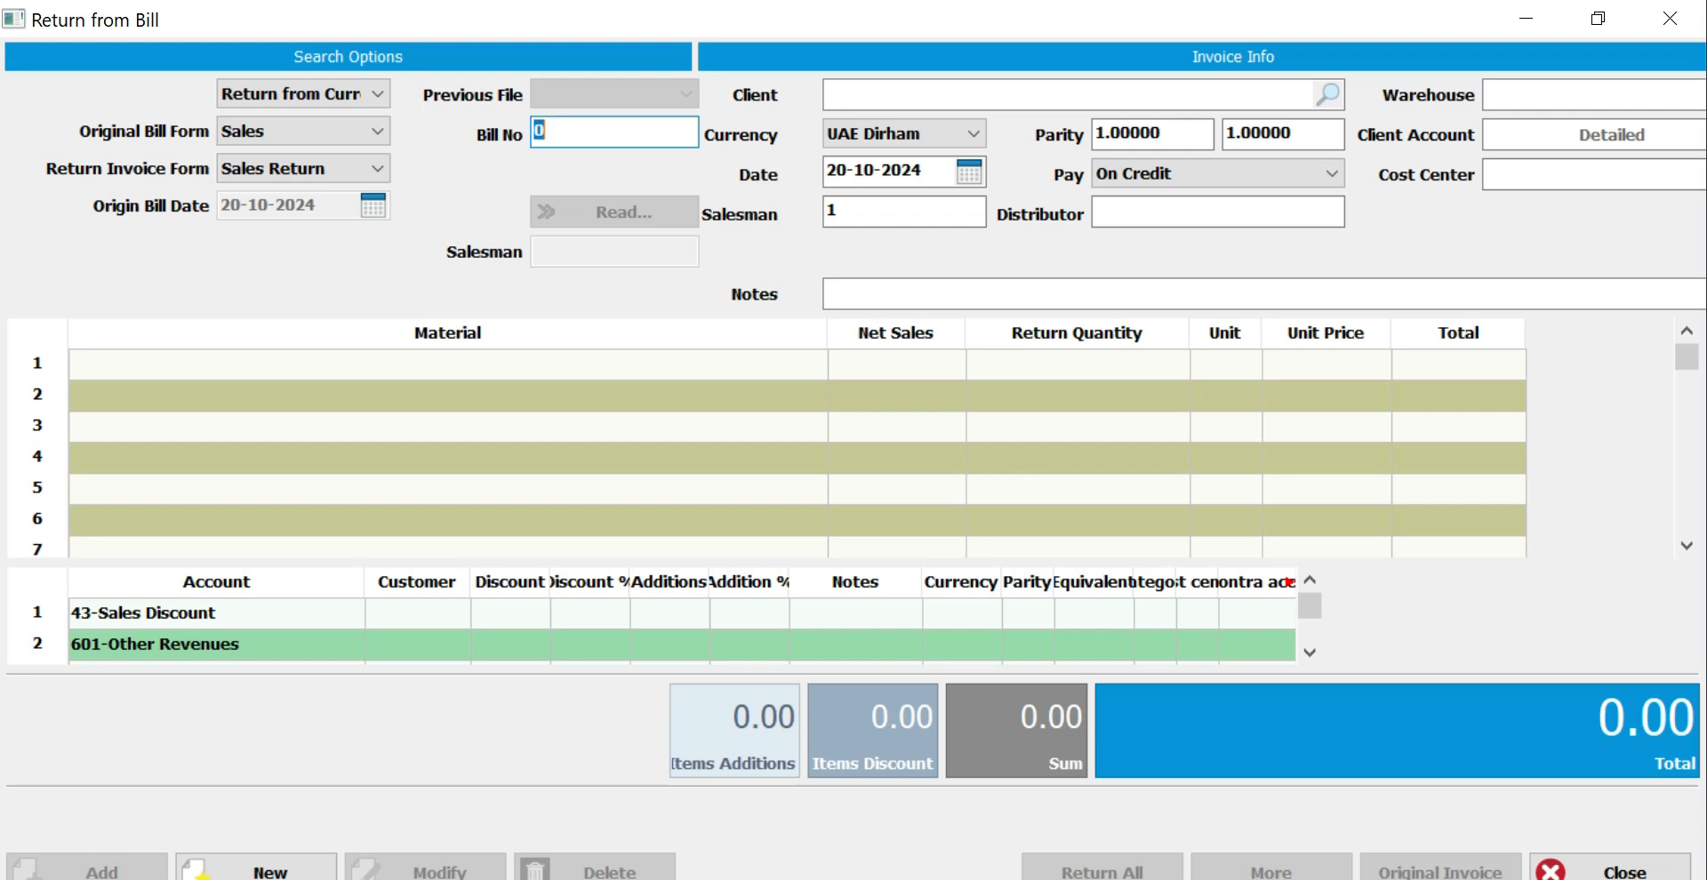
{"action": "type", "text": "1"}
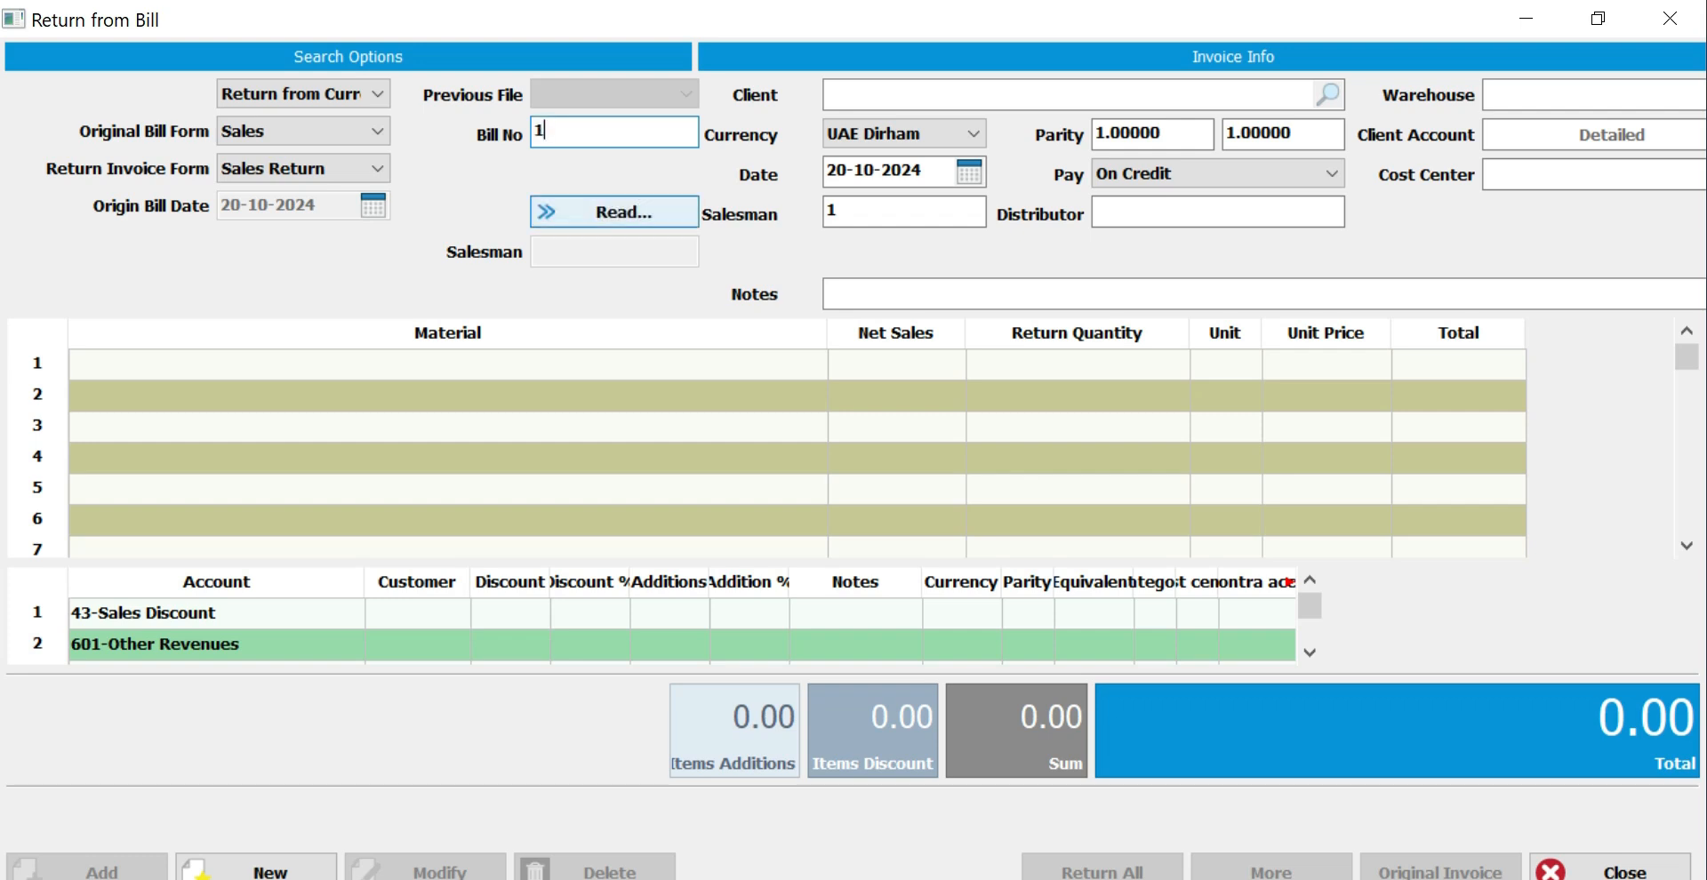
{"action": "left_click", "coordinate": [614, 212]}
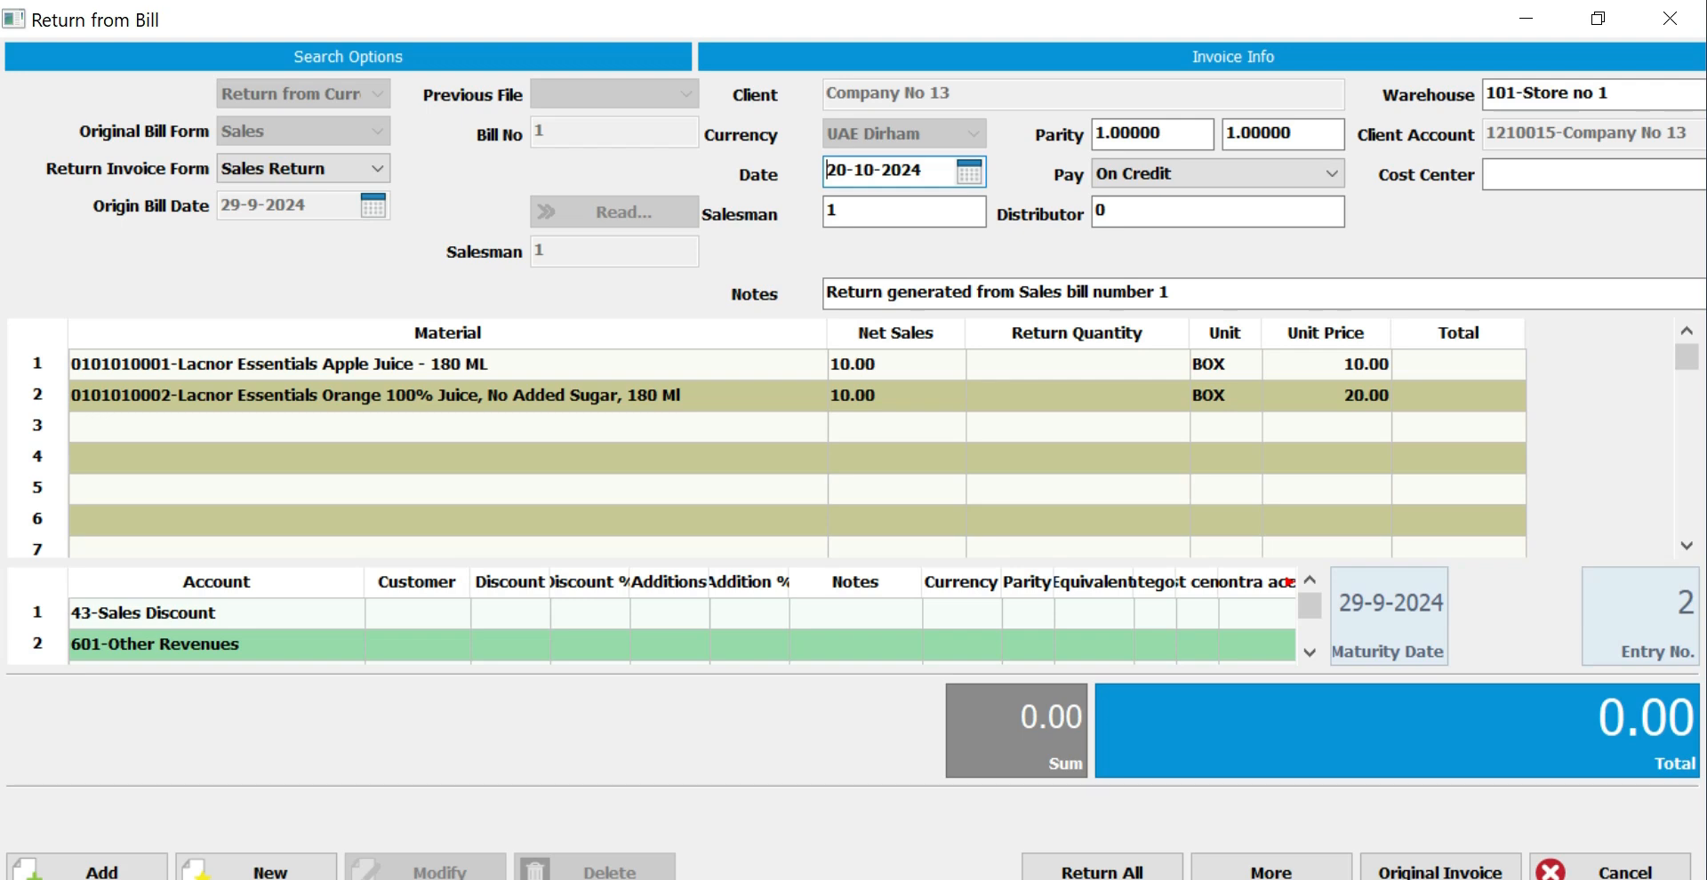
Step: Examine the two material rows read from the original sales bill
{"action": "left_click", "coordinate": [447, 396]}
{"action": "left_click", "coordinate": [447, 365]}
{"action": "left_click", "coordinate": [447, 396]}
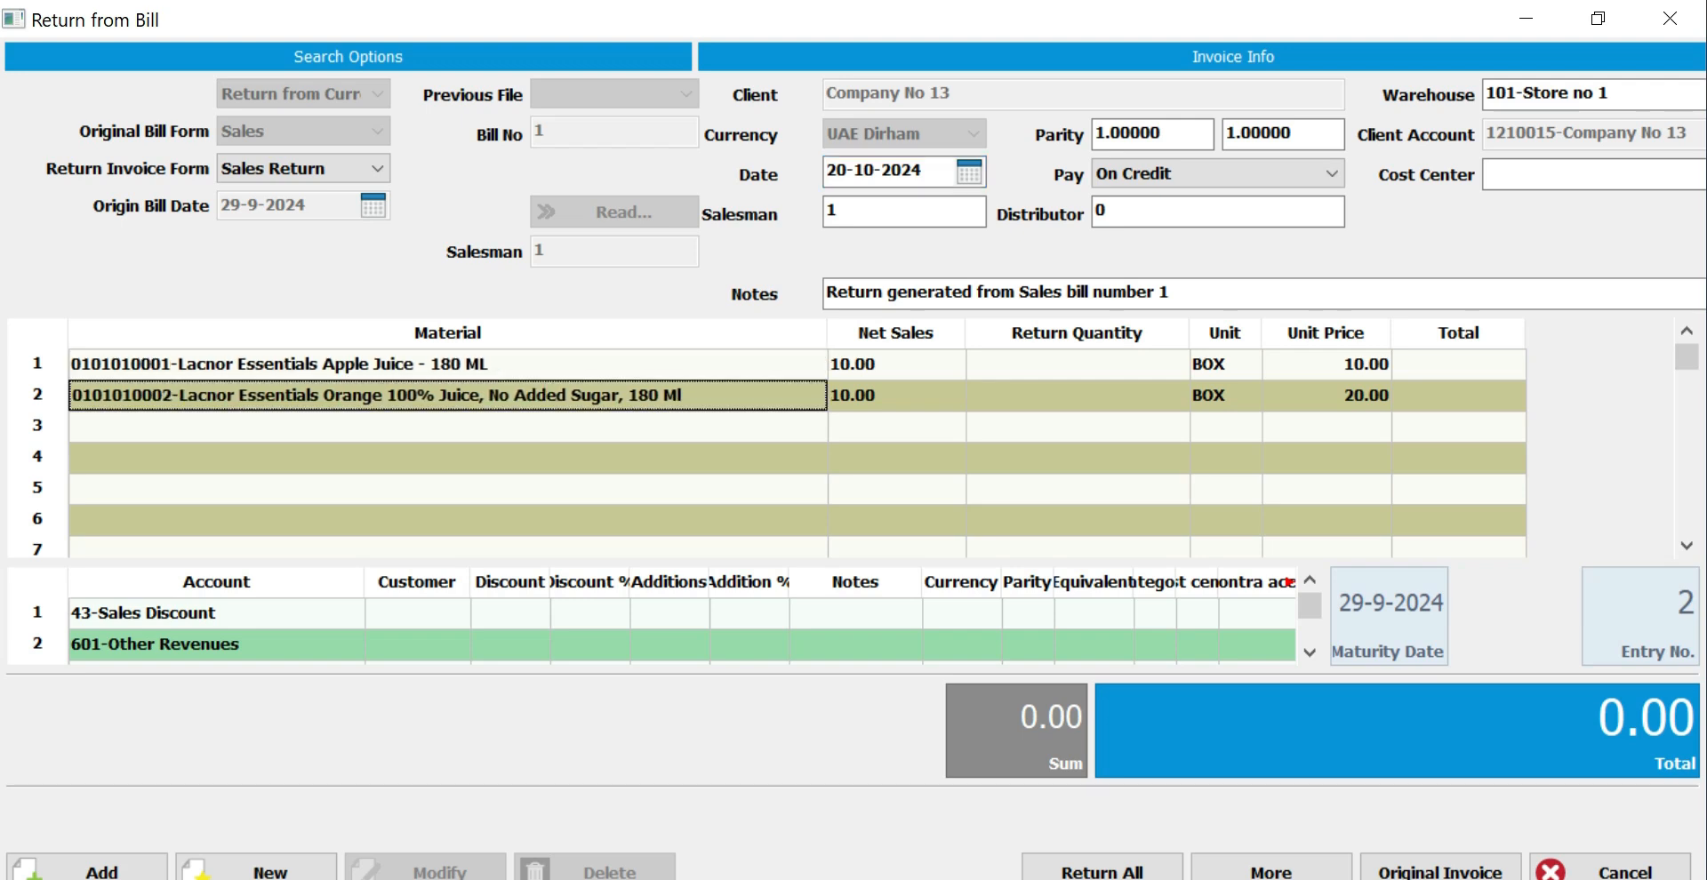
{"action": "left_click", "coordinate": [447, 365]}
{"action": "left_click", "coordinate": [448, 396]}
{"action": "left_click", "coordinate": [447, 364]}
{"action": "left_click", "coordinate": [447, 396]}
{"action": "left_click", "coordinate": [448, 364]}
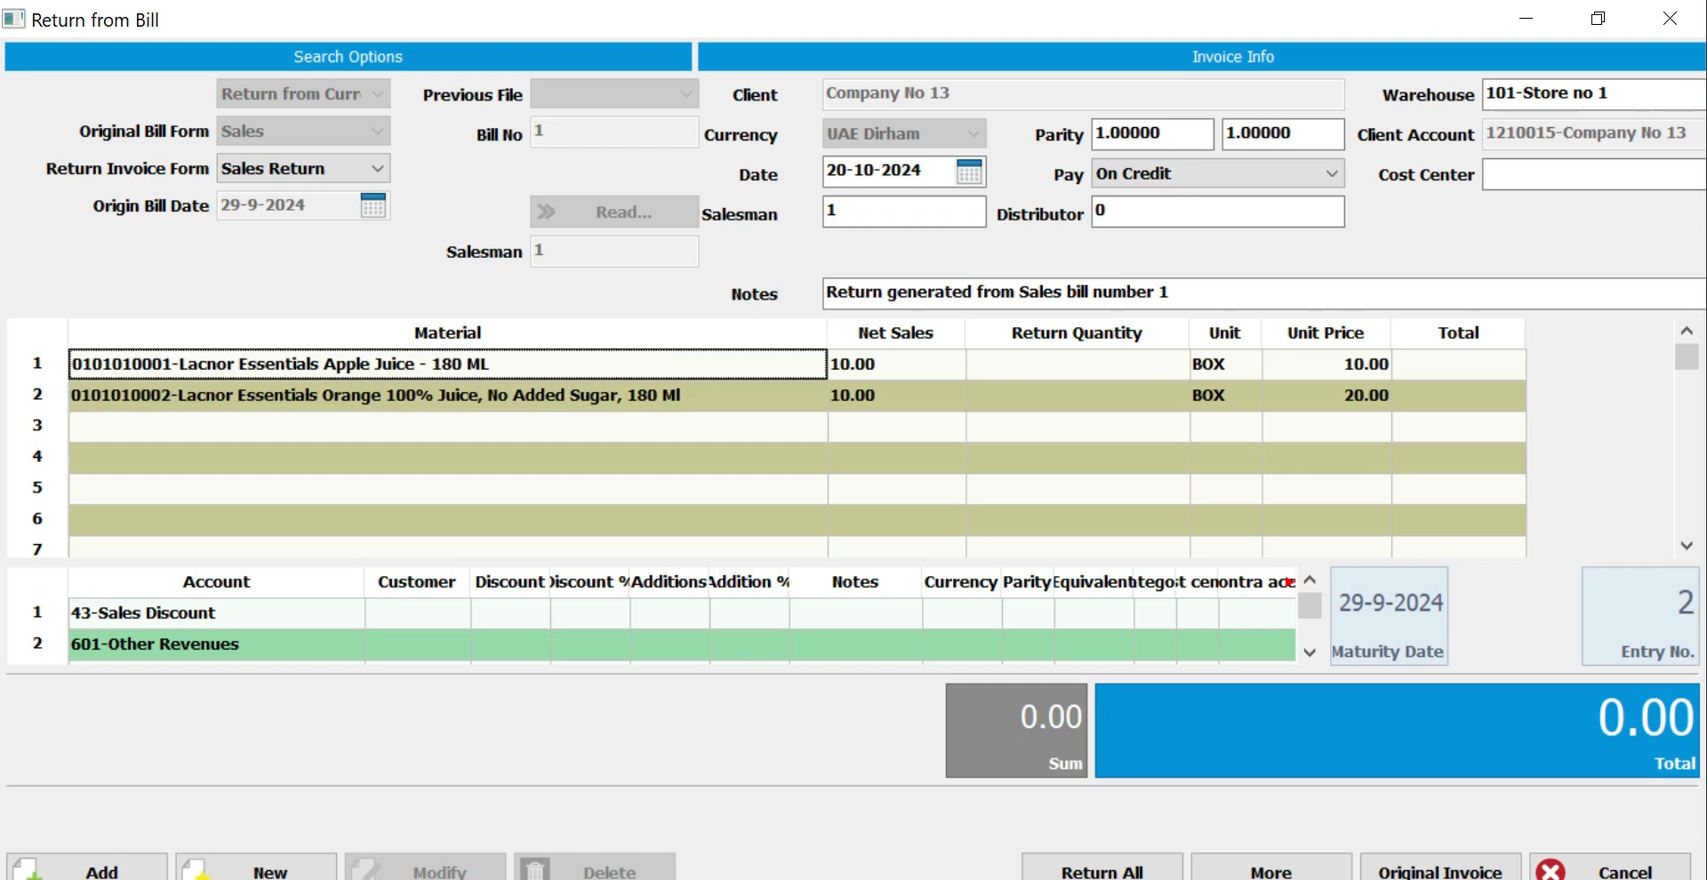
Step: Check the warehouse, cost center and date fields in the return's invoice info
{"action": "left_click_drag", "start_coordinate": [1612, 93], "coordinate": [1486, 93]}
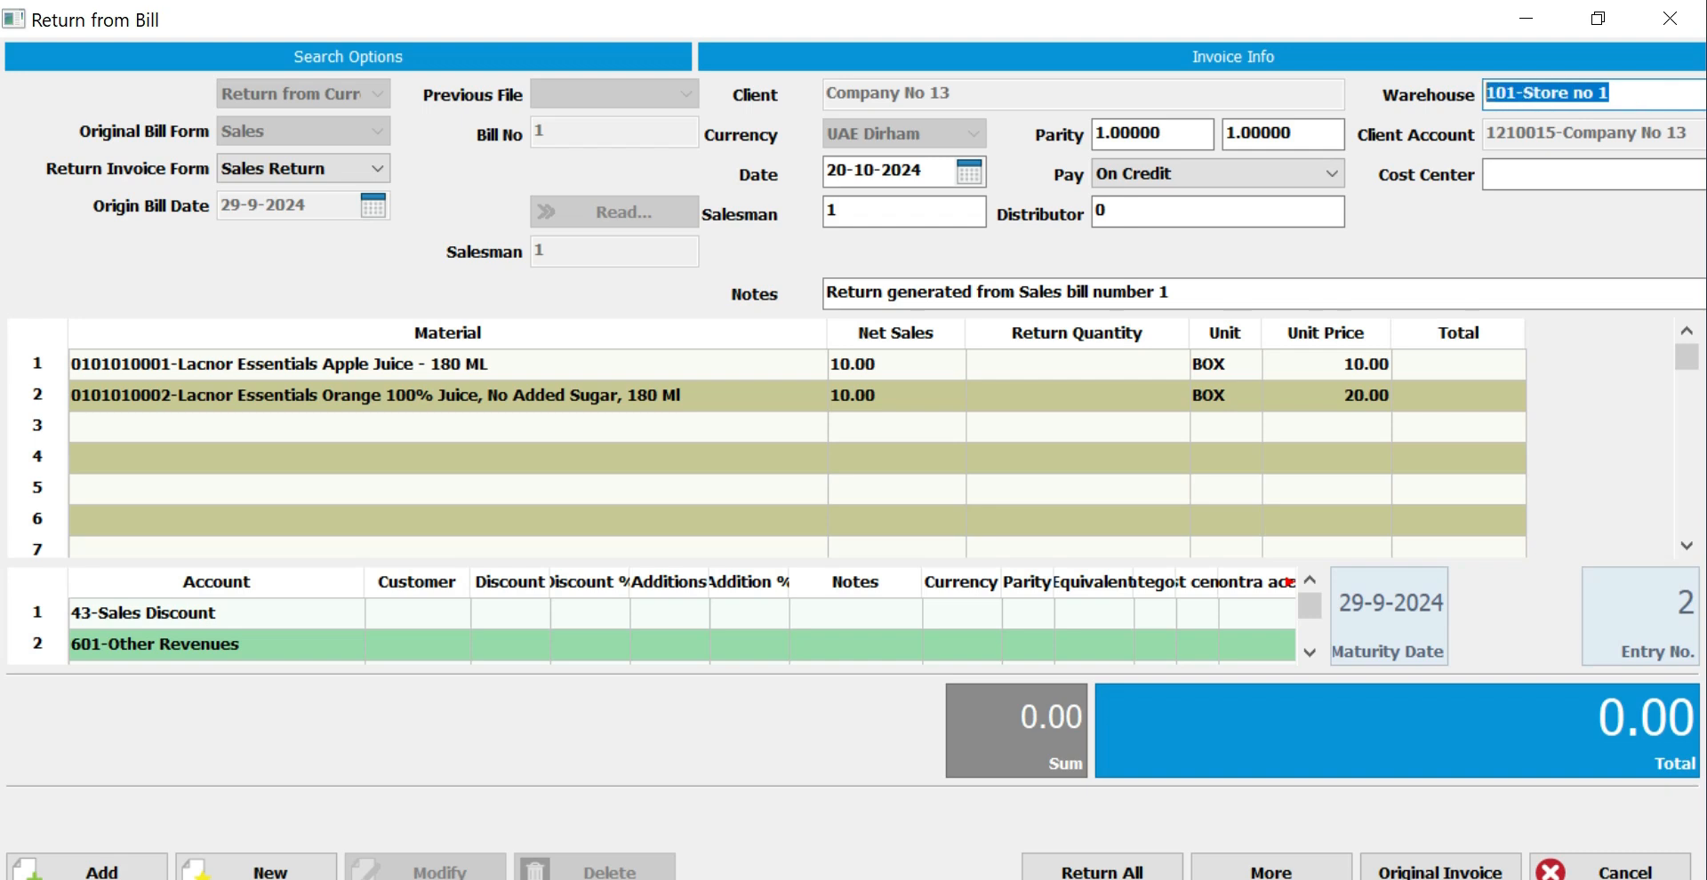
{"action": "left_click", "coordinate": [1583, 174]}
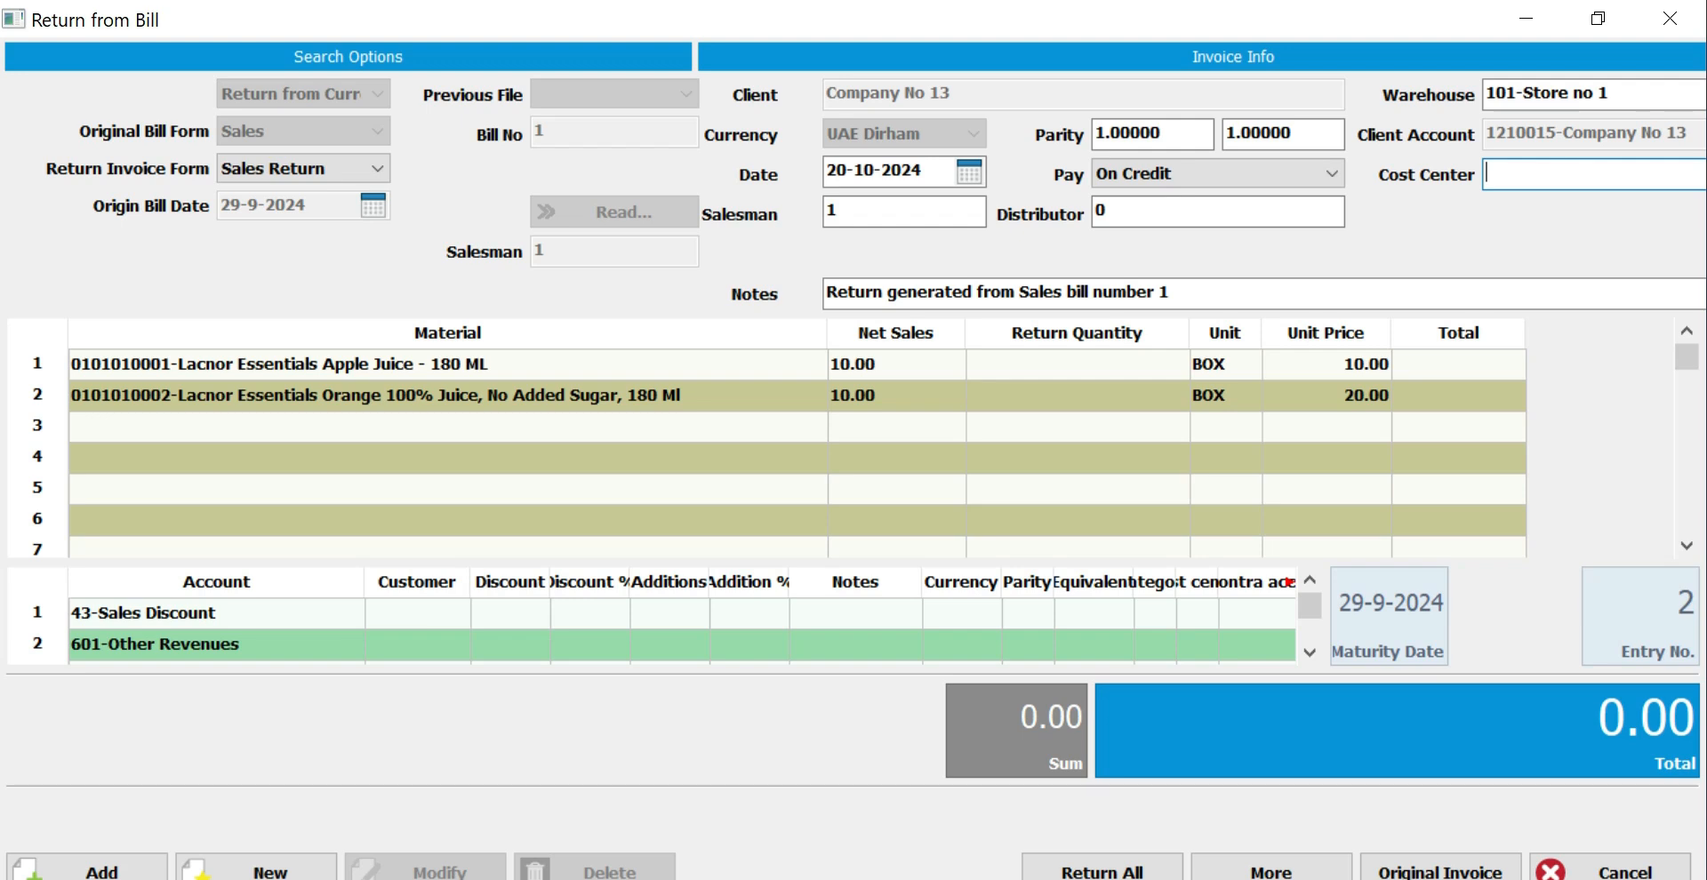
{"action": "left_click_drag", "start_coordinate": [927, 171], "coordinate": [826, 171]}
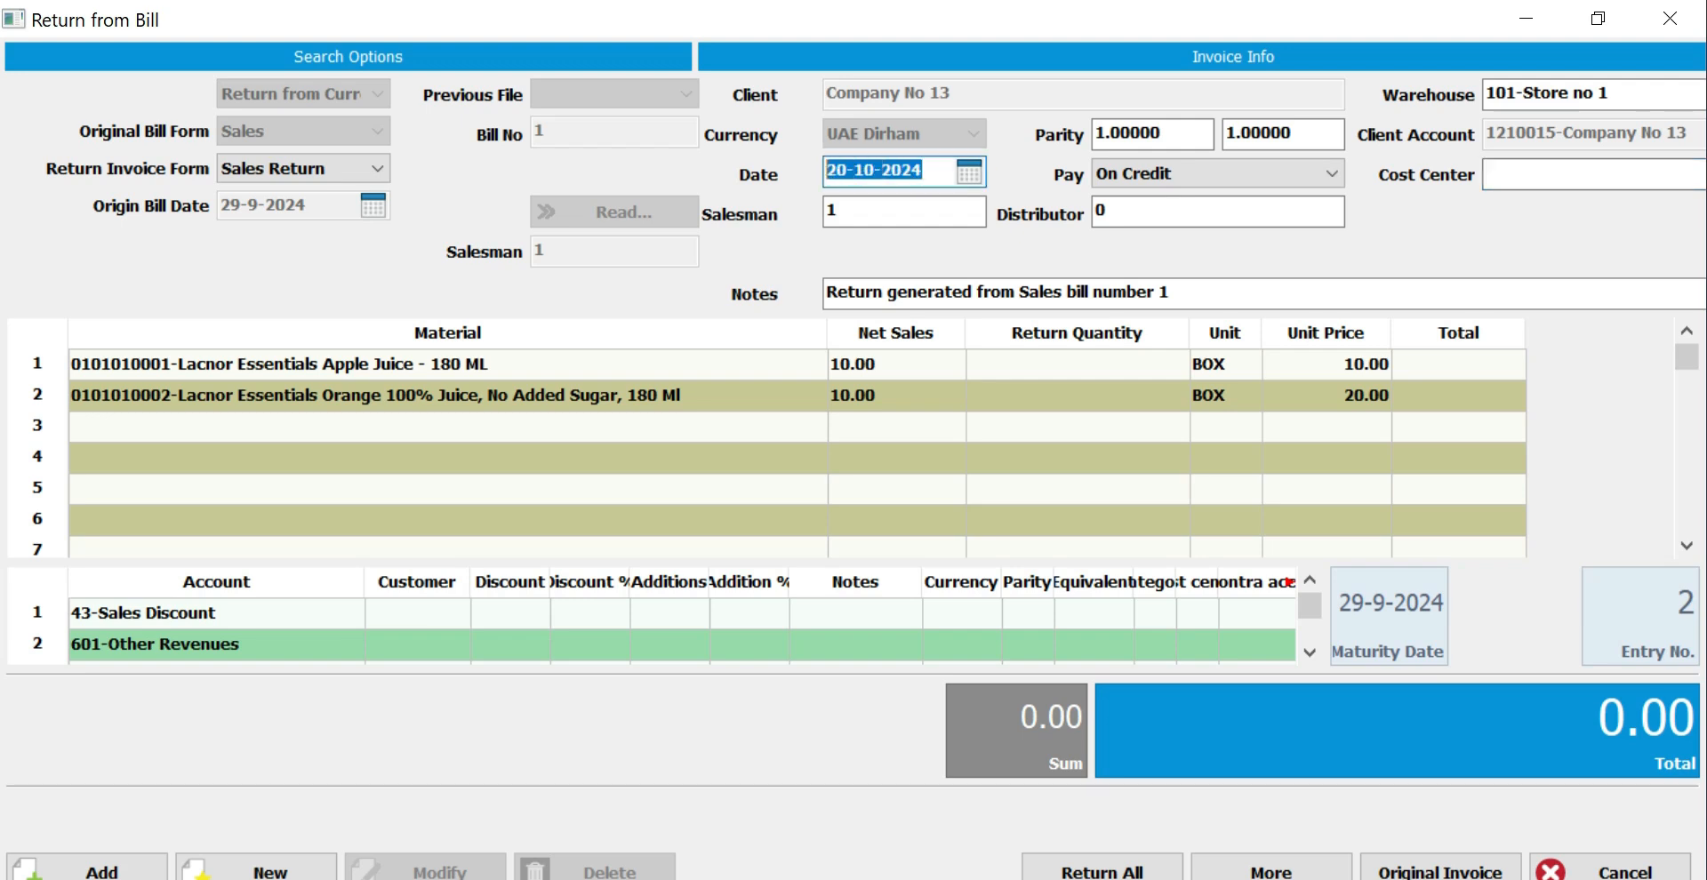
{"action": "key", "text": "Tab"}
{"action": "key", "text": "Tab"}
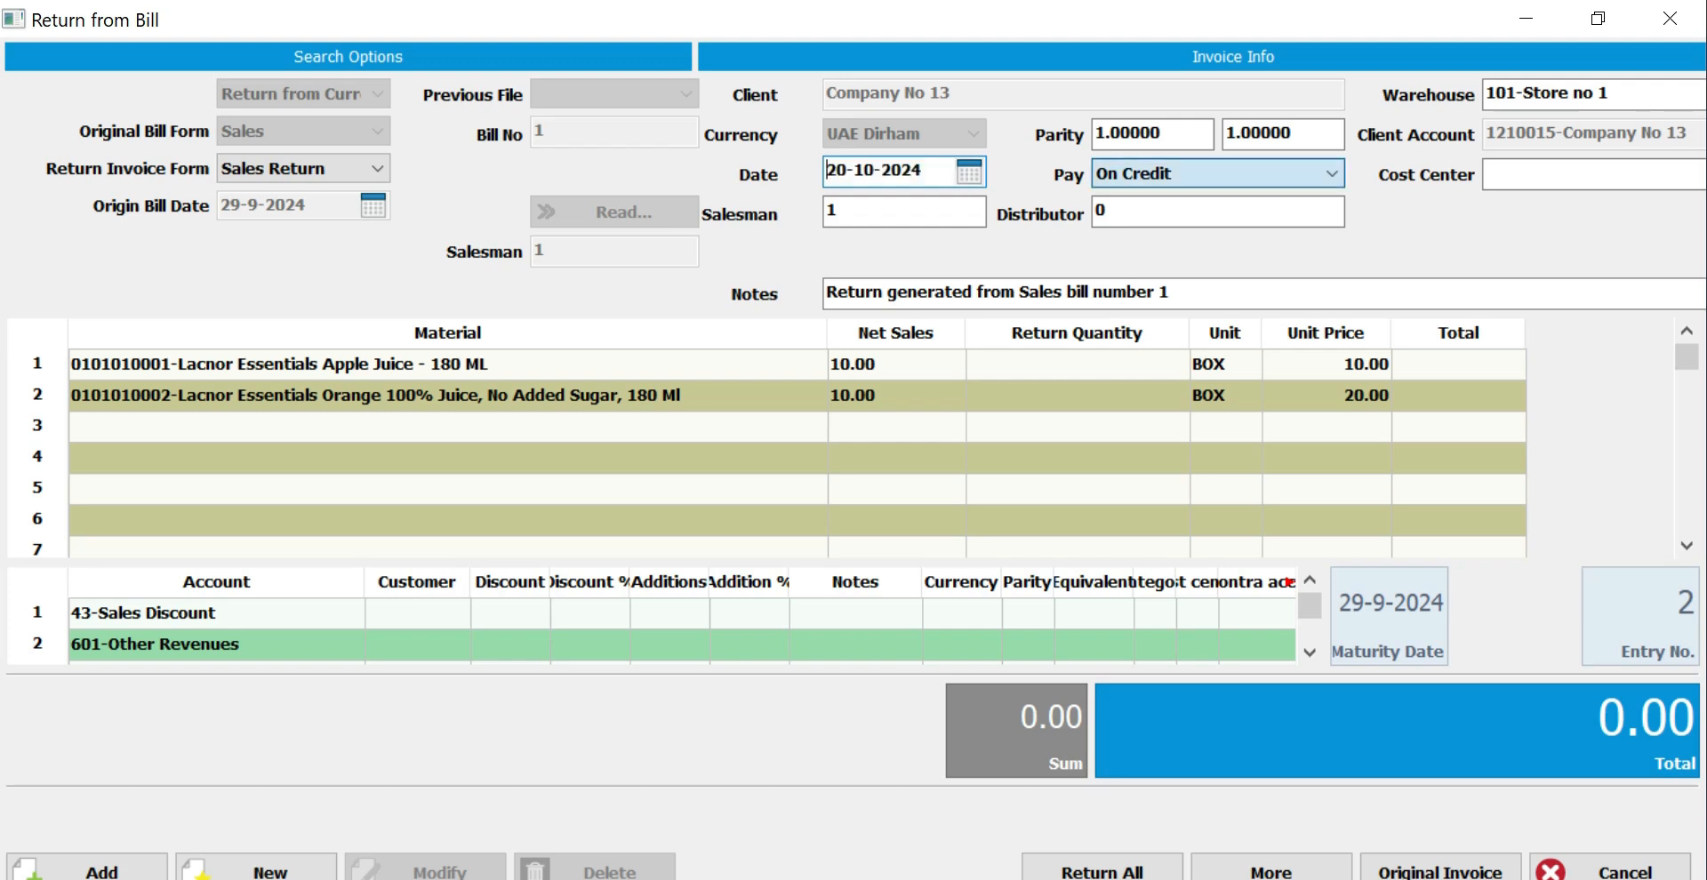
Step: Switch the return's payment method to Cash and go to its client account
{"action": "key", "text": "alt+Down"}
{"action": "key", "text": "Up"}
{"action": "key", "text": "Down"}
{"action": "key", "text": "Return"}
{"action": "key", "text": "alt+Down"}
{"action": "key", "text": "Up"}
{"action": "key", "text": "Return"}
{"action": "key", "text": "Tab"}
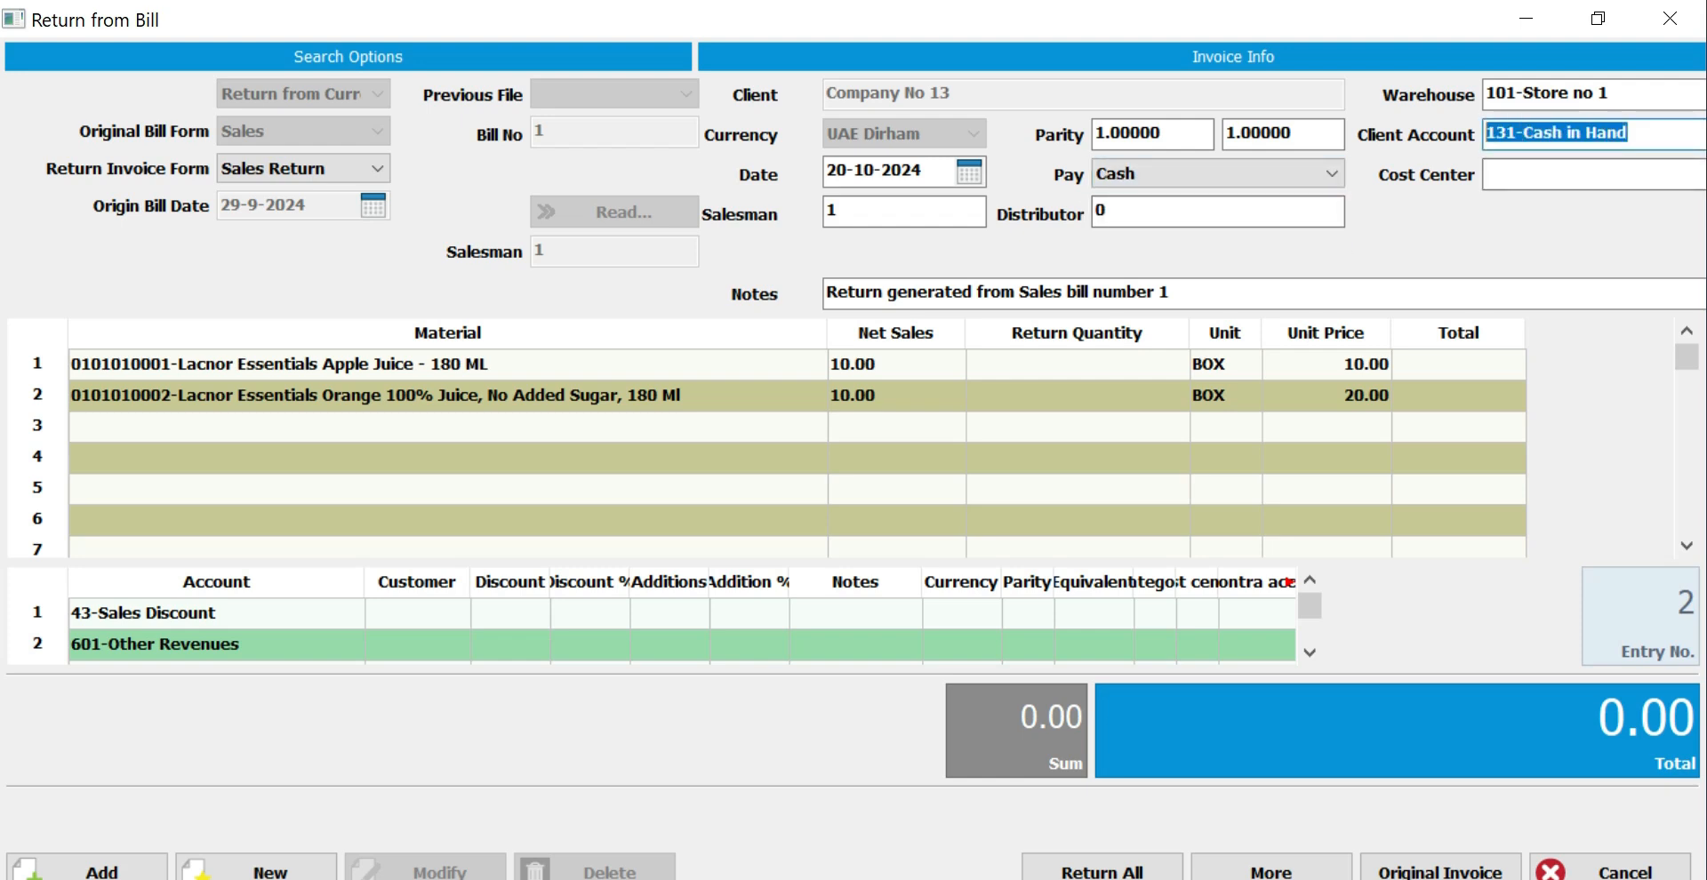
Step: Set the return's payment method back to On Credit
{"action": "key", "text": "shift+Tab"}
{"action": "key", "text": "alt+Down"}
{"action": "key", "text": "Down"}
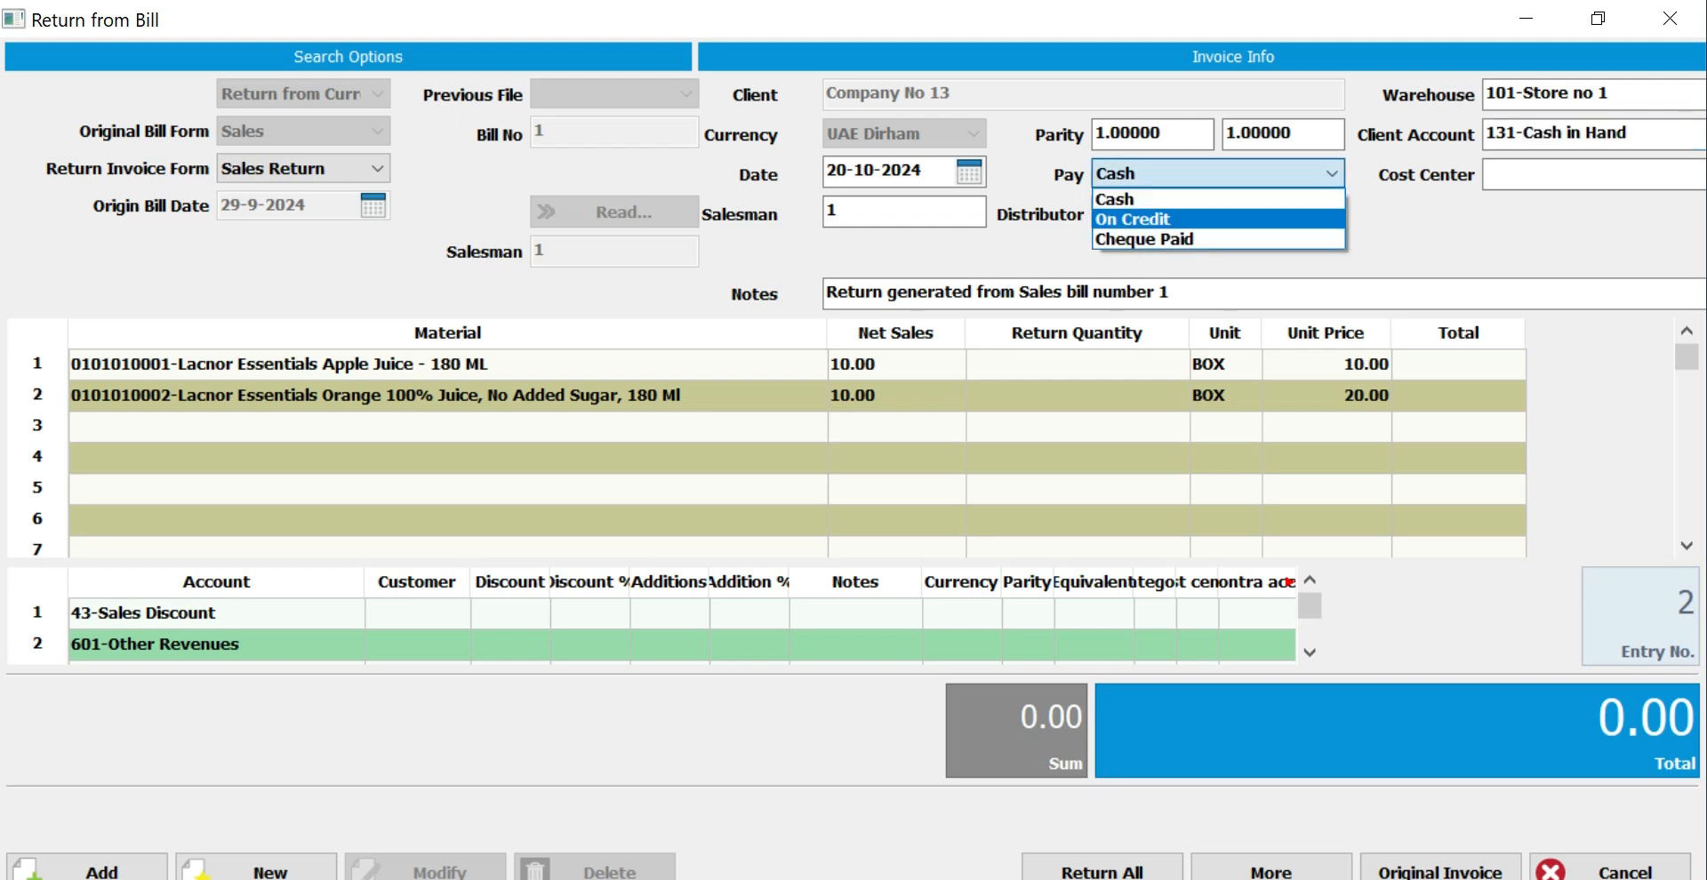
{"action": "key", "text": "Return"}
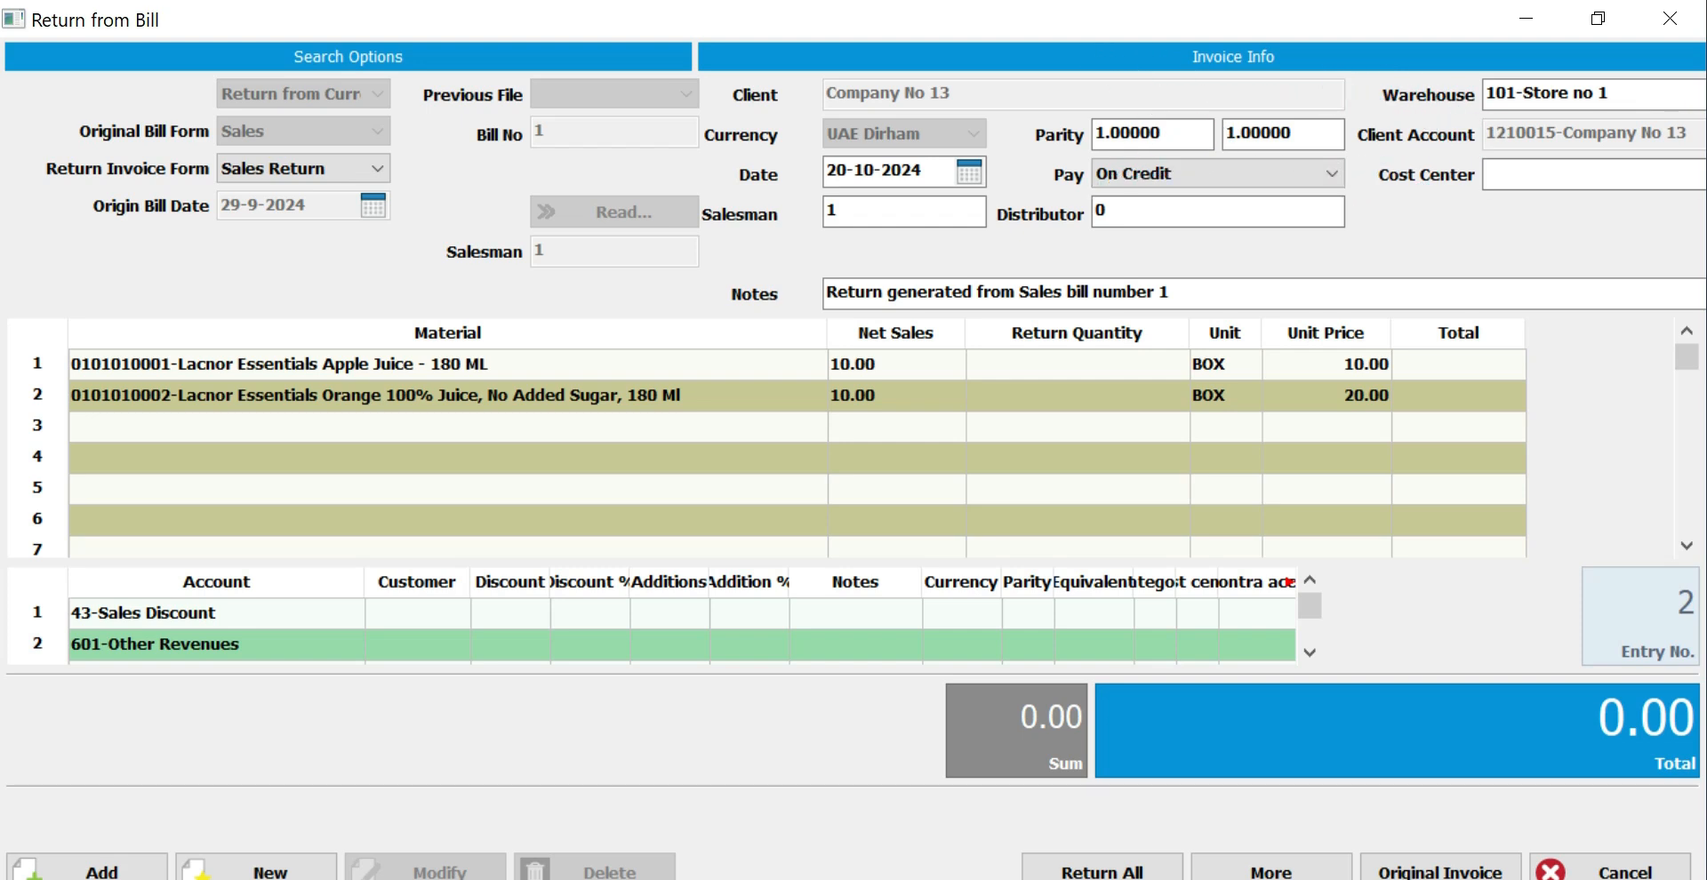
Step: Compare the net sales and return quantity cells of the two materials
{"action": "left_click", "coordinate": [1077, 365]}
{"action": "left_click", "coordinate": [1077, 396]}
{"action": "left_click", "coordinate": [896, 365]}
{"action": "left_click", "coordinate": [896, 395]}
{"action": "left_click", "coordinate": [896, 365]}
{"action": "left_click", "coordinate": [896, 396]}
{"action": "left_click", "coordinate": [896, 364]}
{"action": "left_click", "coordinate": [896, 395]}
{"action": "left_click", "coordinate": [896, 364]}
{"action": "left_click", "coordinate": [896, 396]}
Step: Try to enter the material "dfksdk" in the third row and cancel the original bill materials search
{"action": "left_click", "coordinate": [448, 458]}
{"action": "left_click", "coordinate": [448, 427]}
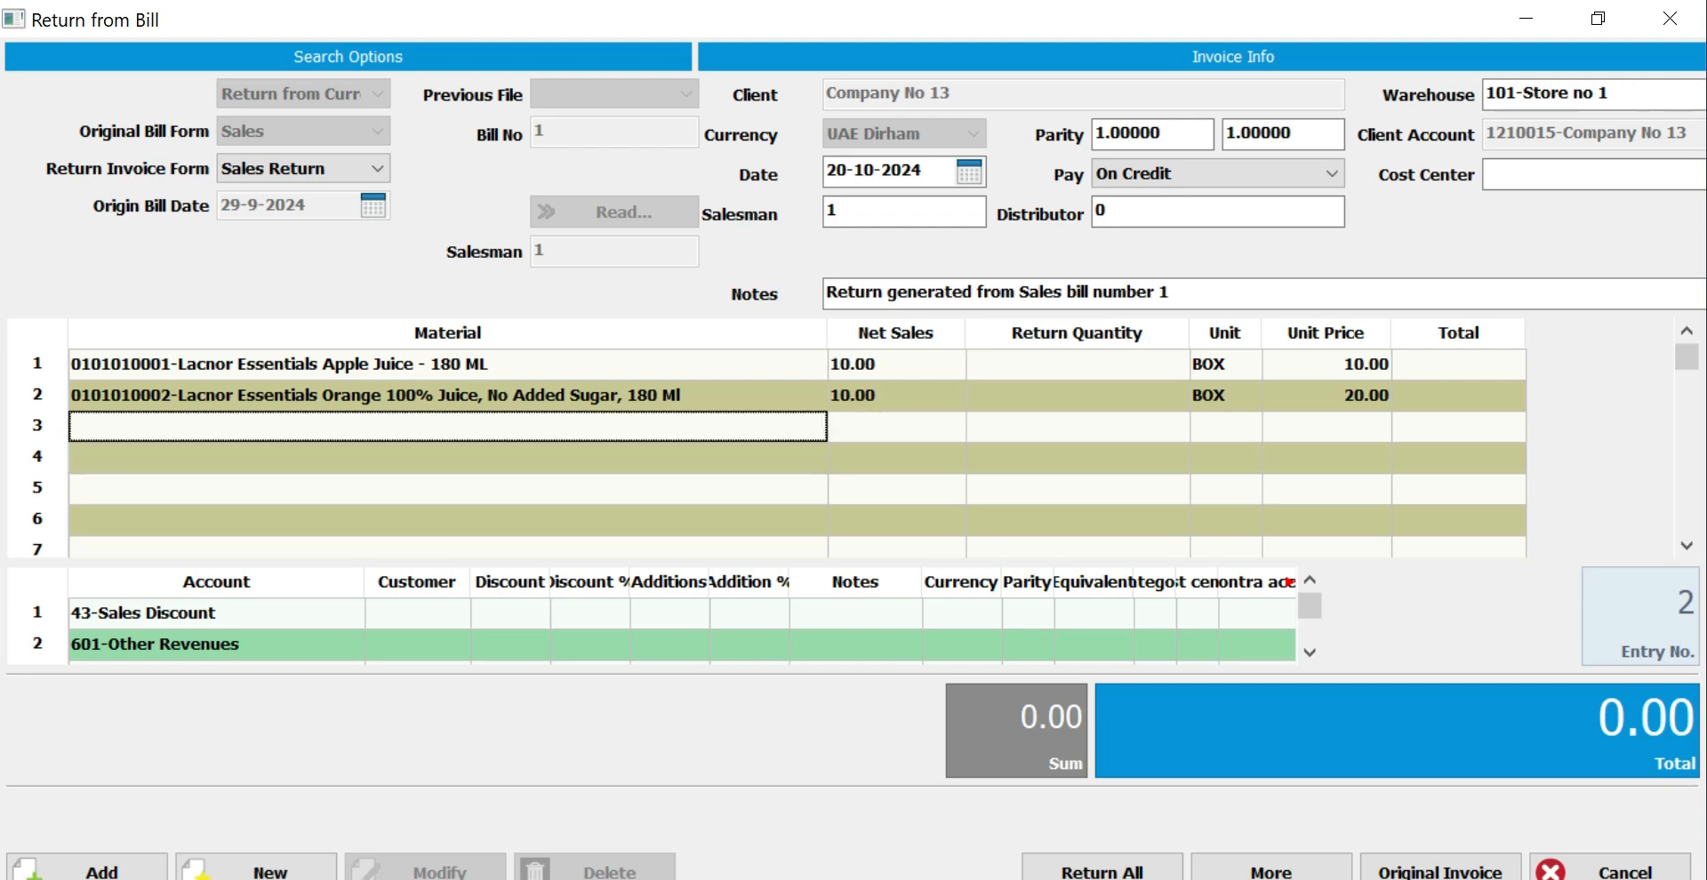
{"action": "type", "text": "dfksdk"}
{"action": "key", "text": "Return"}
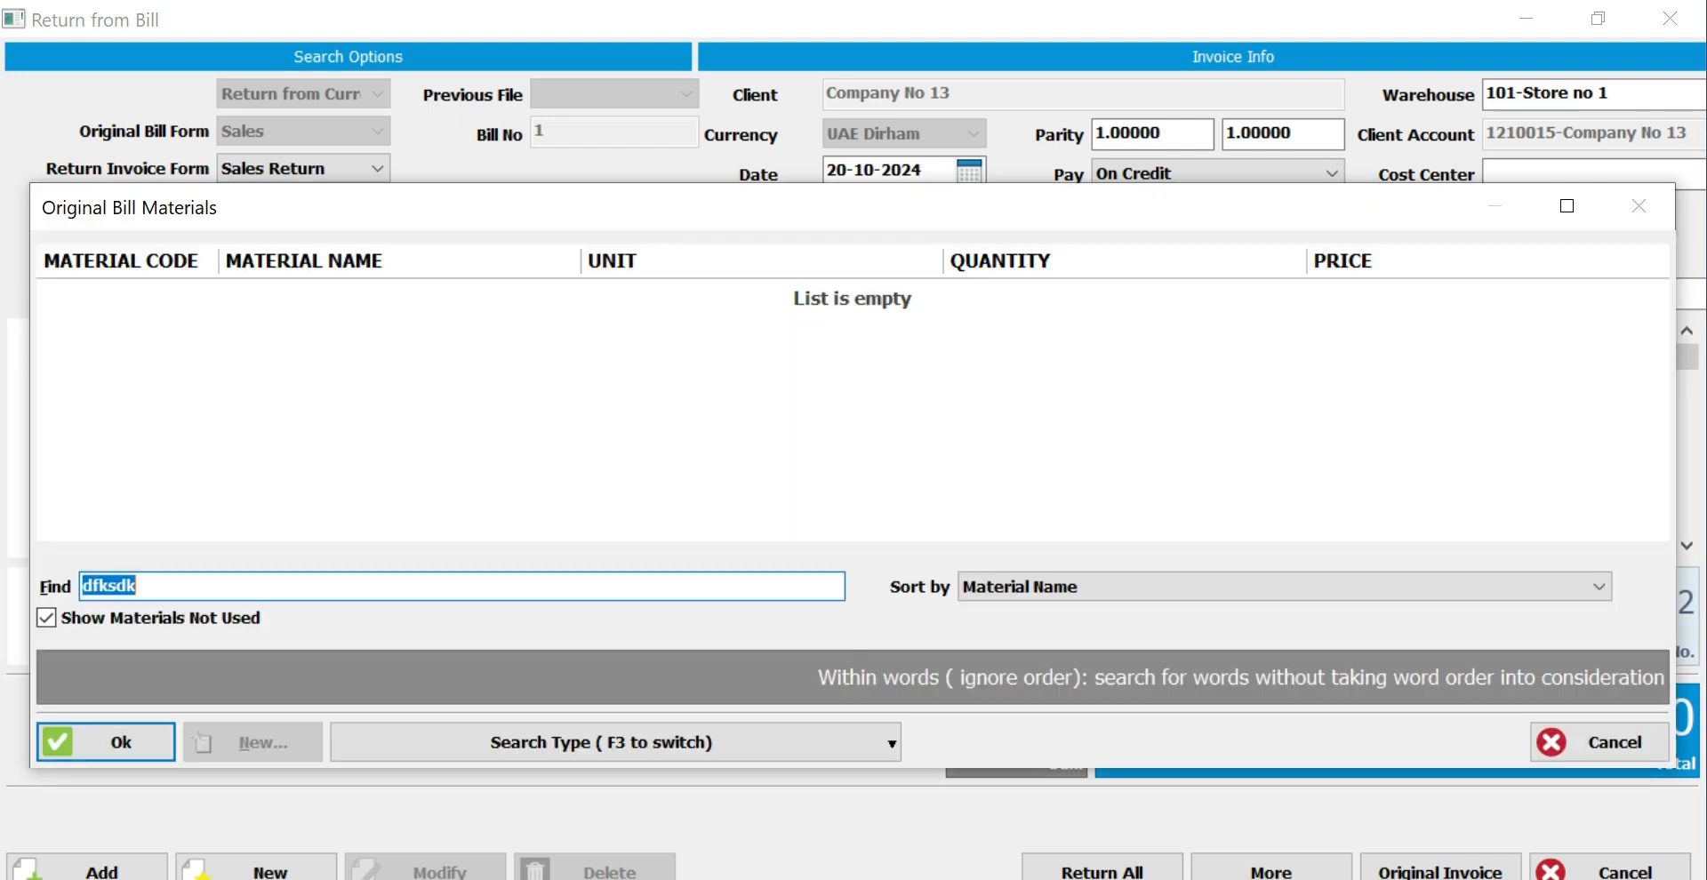
{"action": "key", "text": "BackSpace"}
{"action": "key", "text": "Escape"}
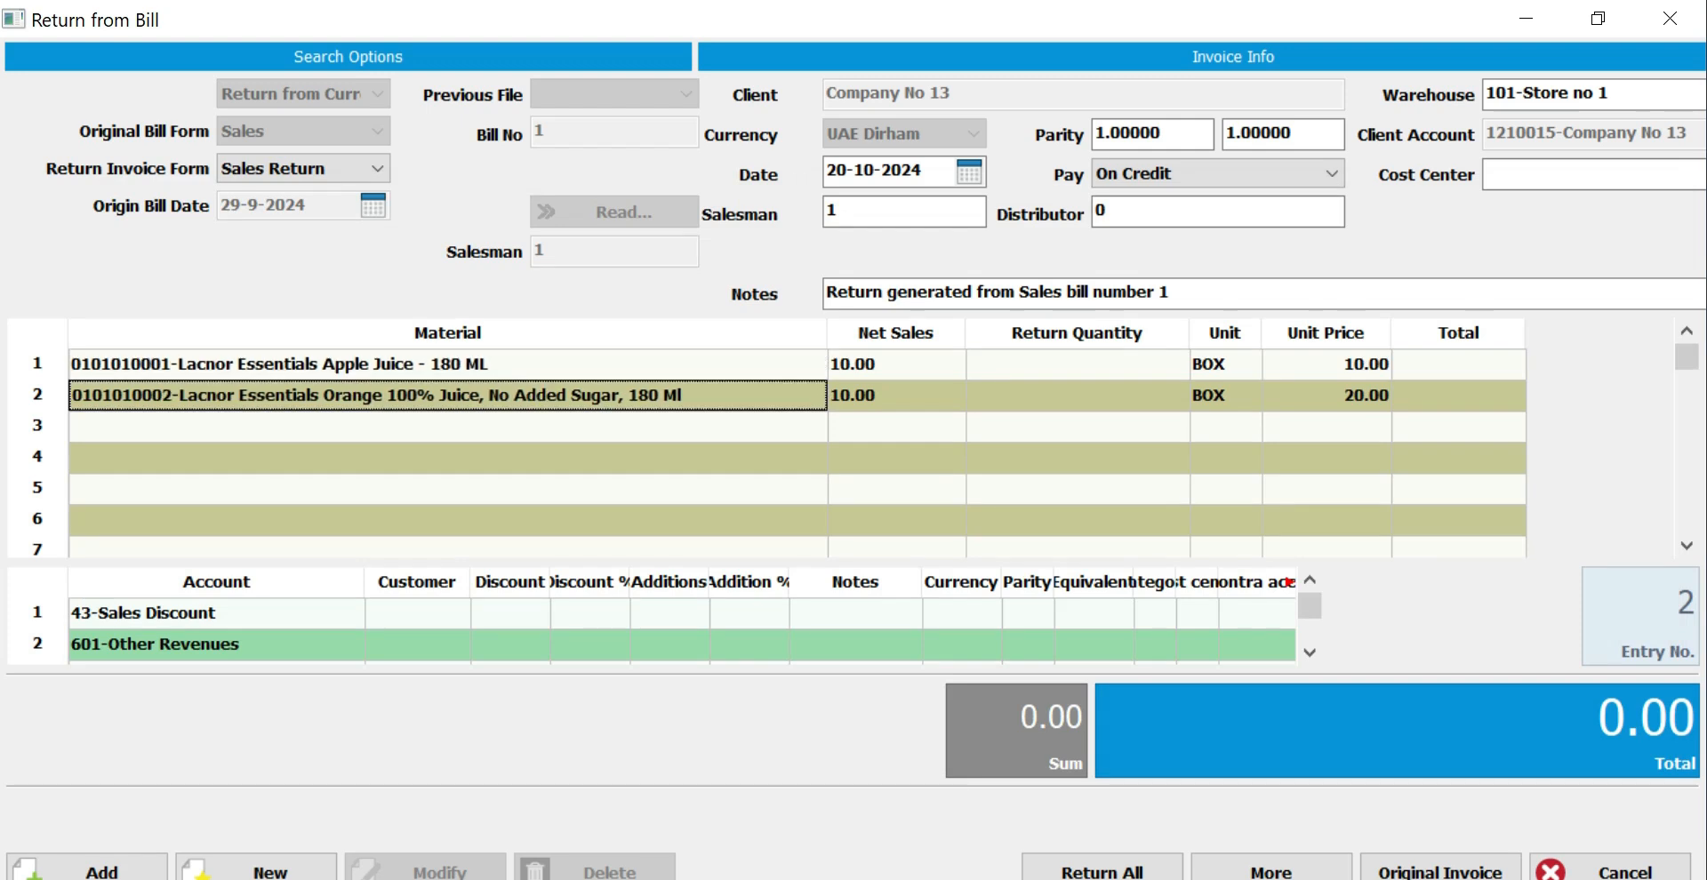
Step: Review the return quantity cells of both materials, and view the original sales invoice and close it
{"action": "left_click", "coordinate": [448, 365]}
{"action": "left_click", "coordinate": [1078, 364]}
{"action": "left_click", "coordinate": [1078, 396]}
{"action": "left_click", "coordinate": [1078, 364]}
{"action": "left_click", "coordinate": [1077, 395]}
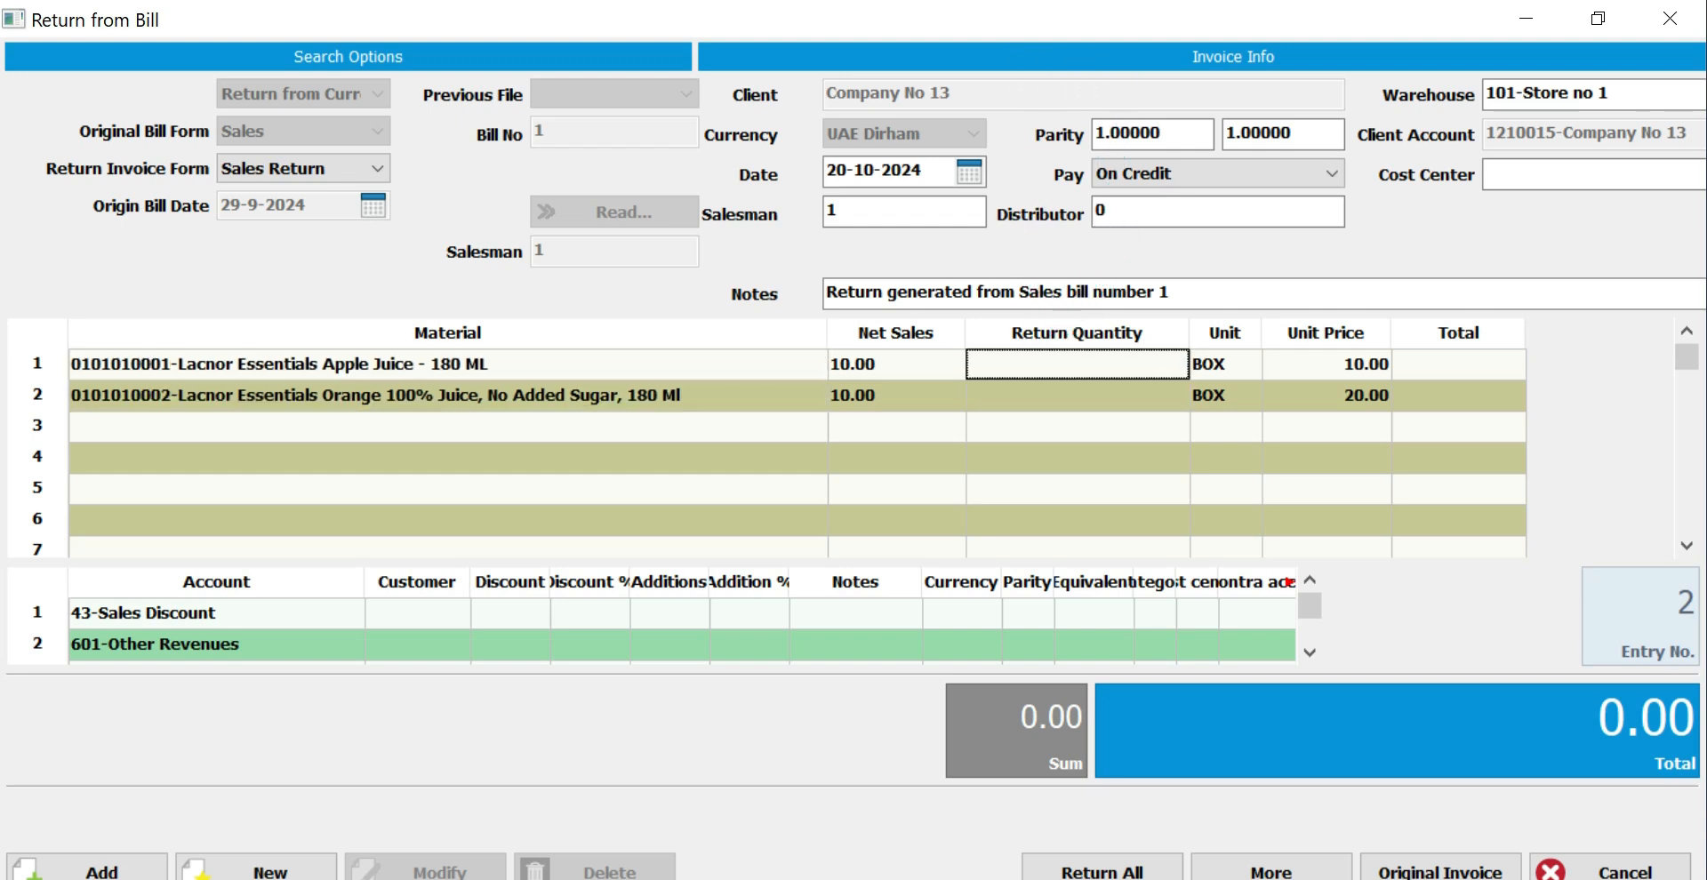
{"action": "left_click", "coordinate": [1078, 364]}
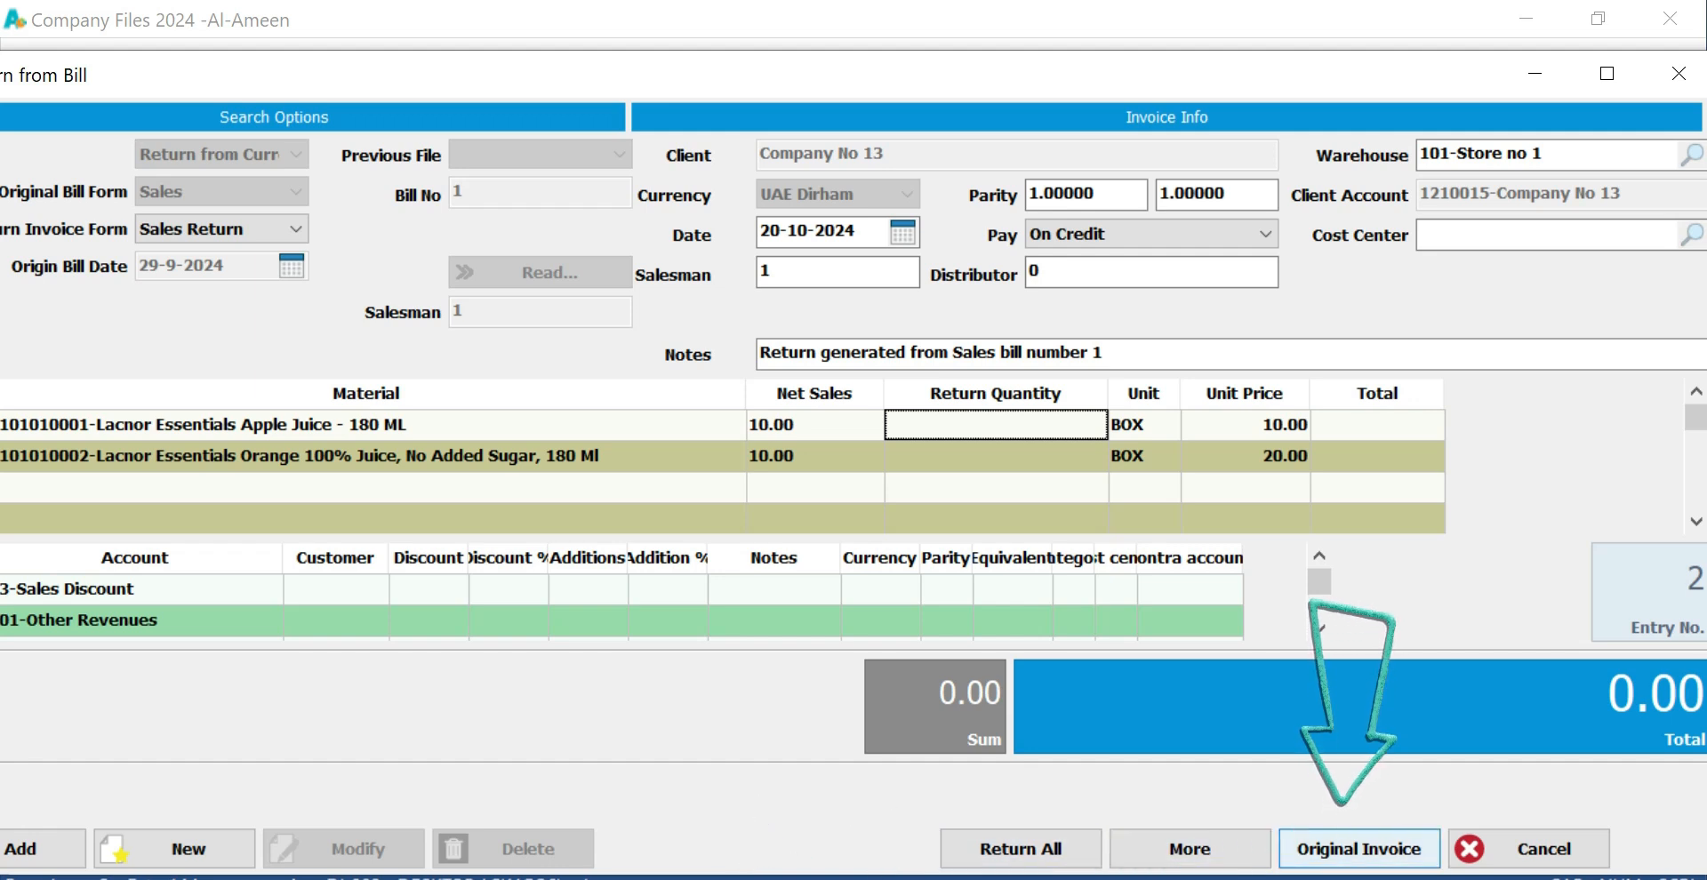
{"action": "left_click", "coordinate": [1360, 850]}
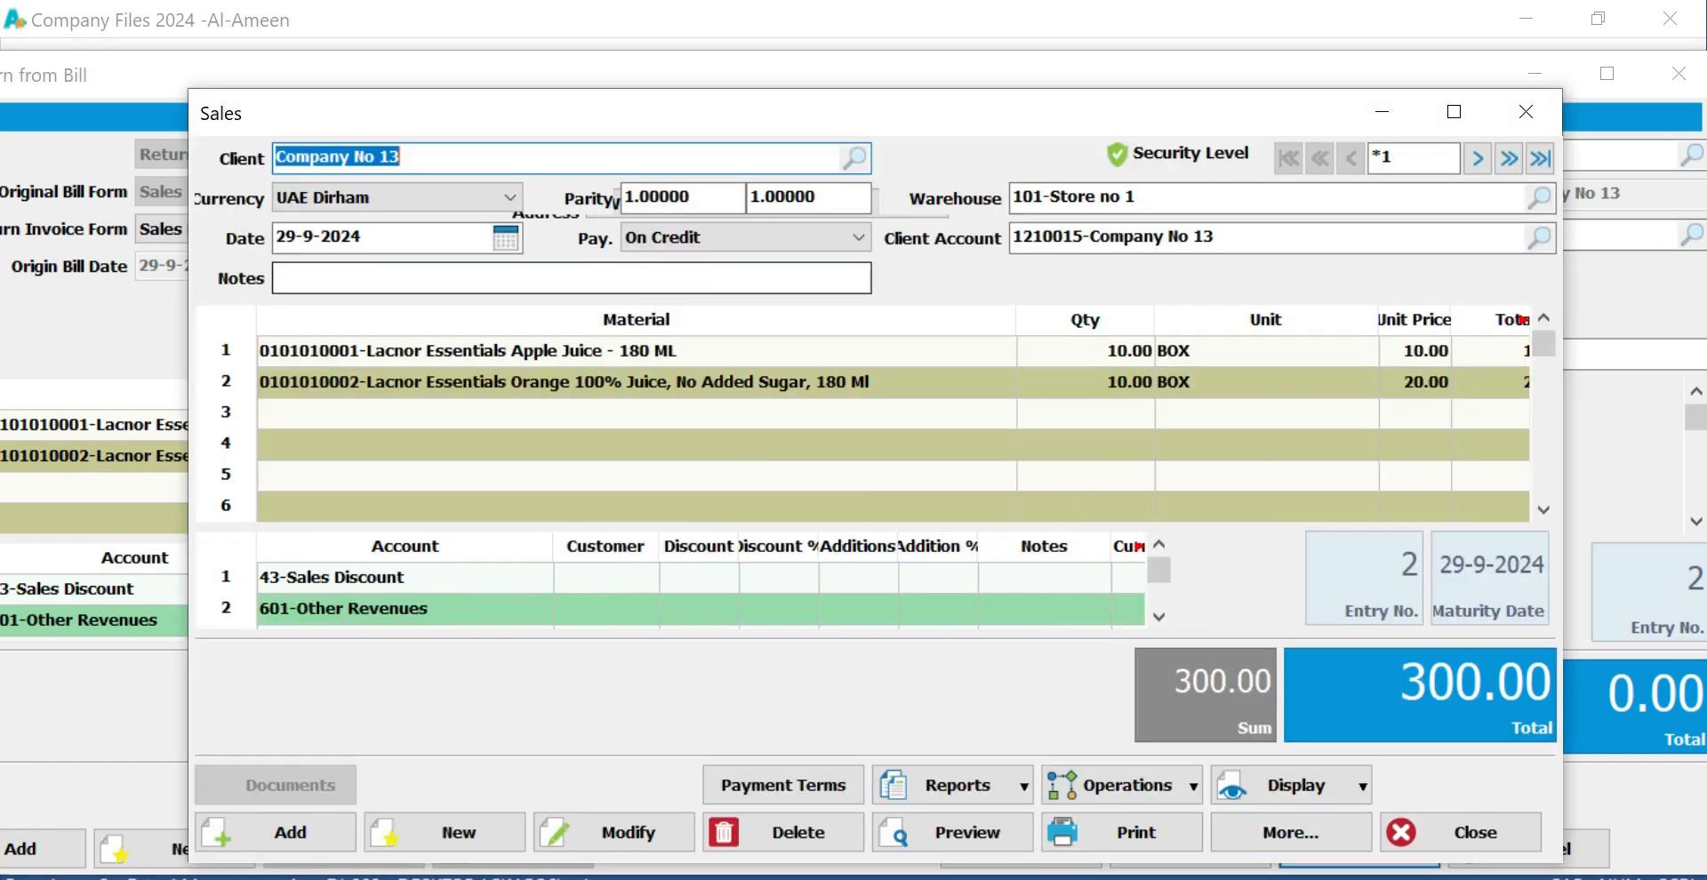
{"action": "left_click", "coordinate": [1526, 112]}
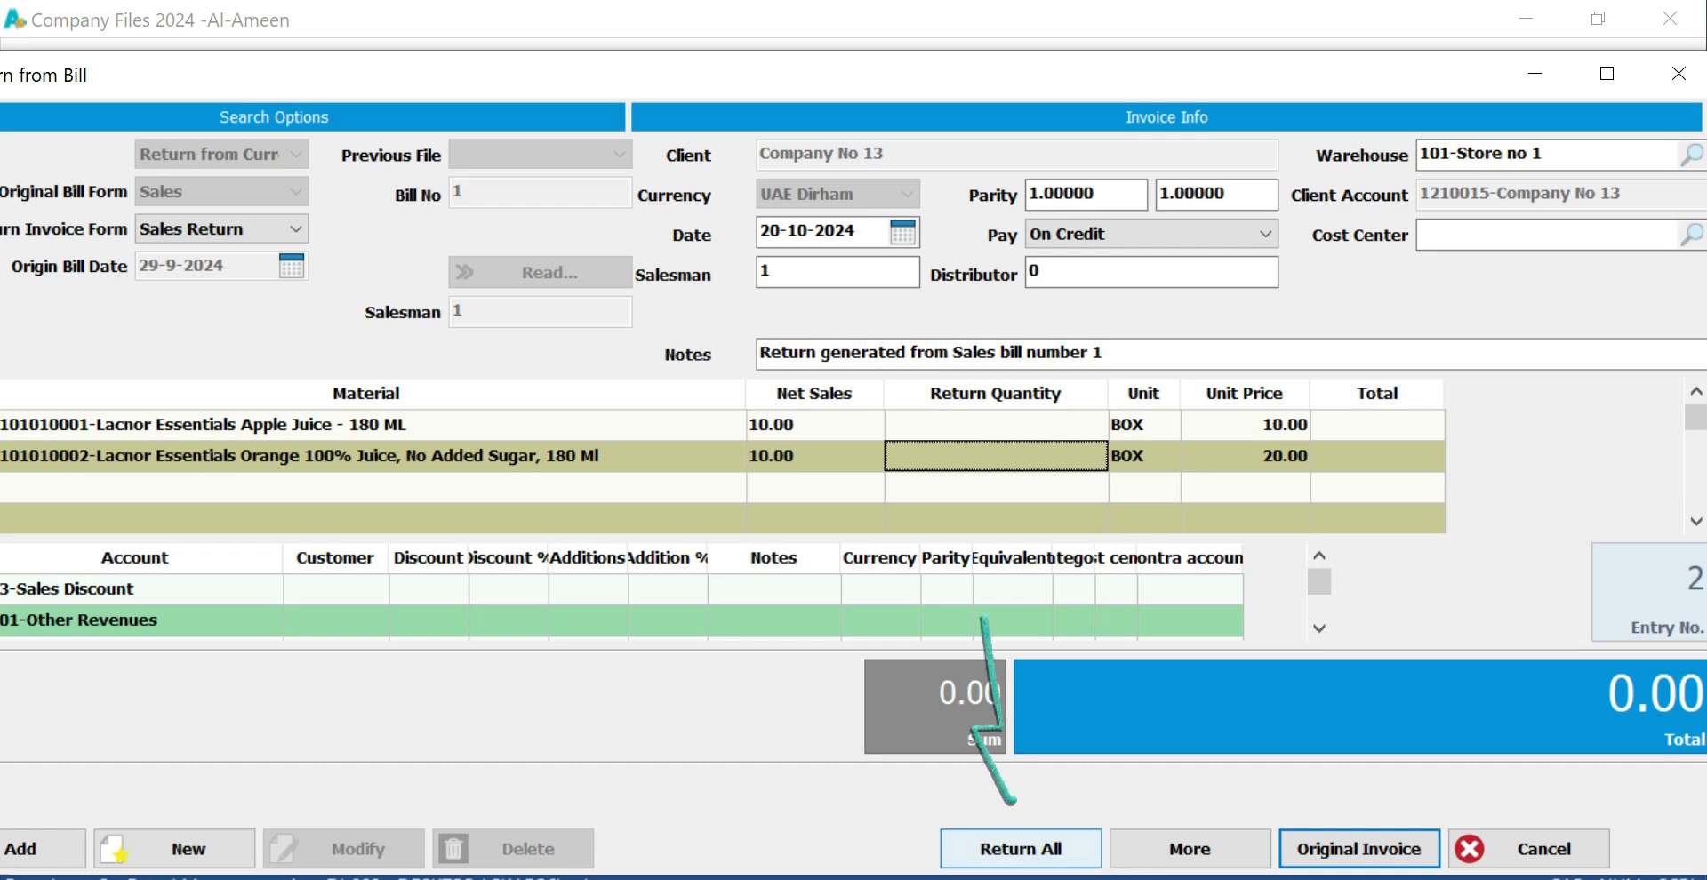
Step: Return the full quantities of both materials and check their unit prices
{"action": "left_click", "coordinate": [1021, 849]}
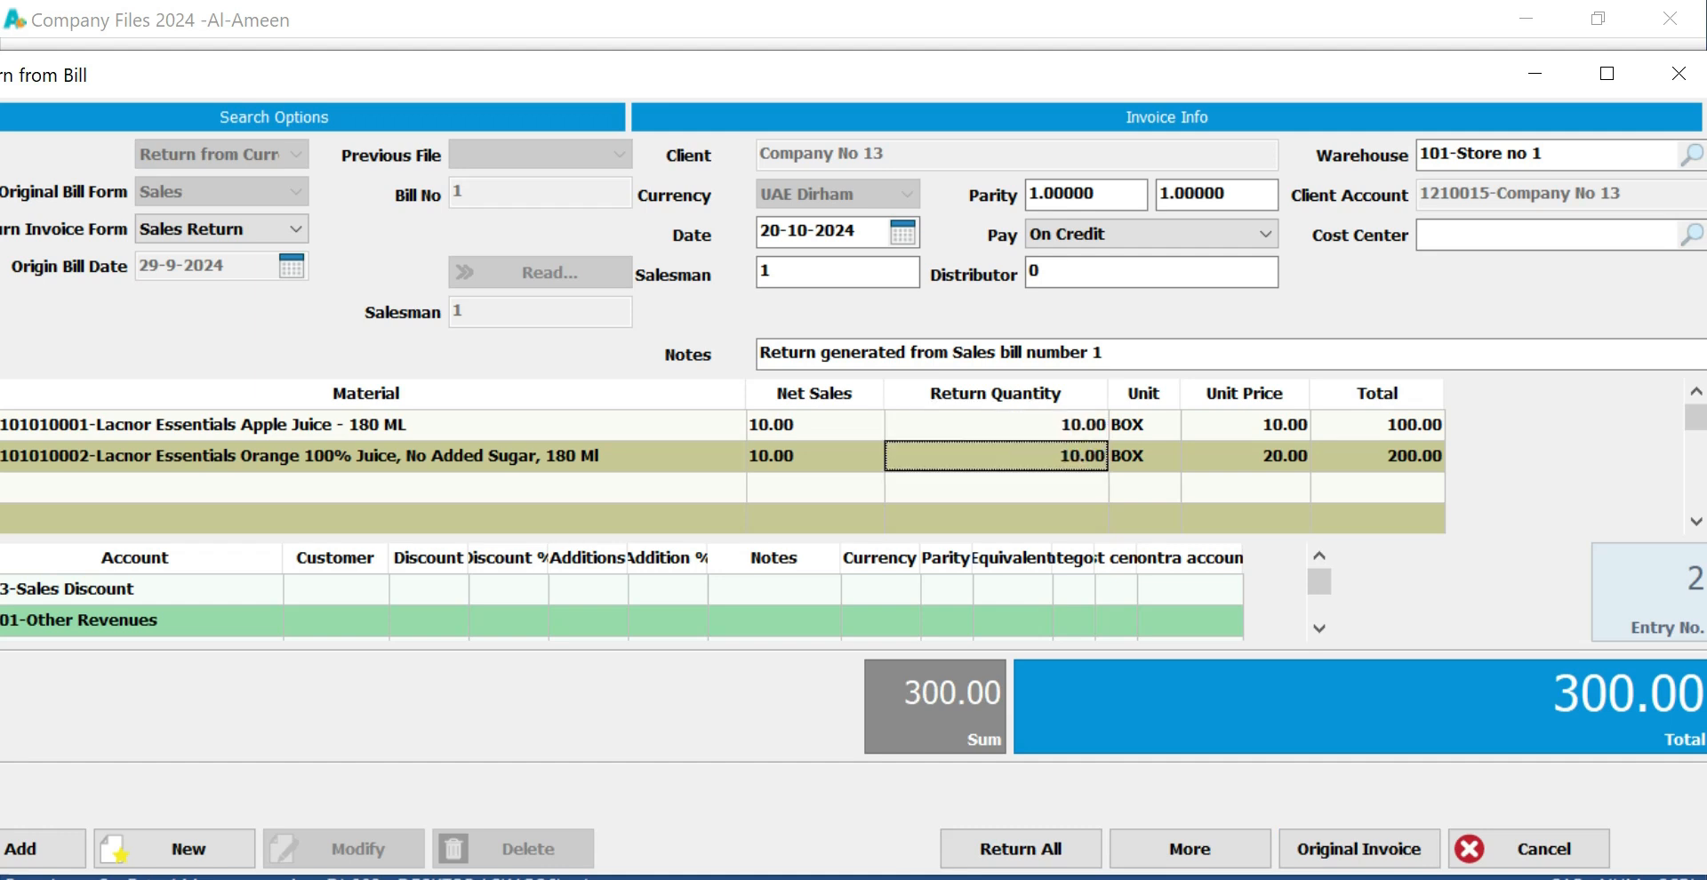
{"action": "left_click", "coordinate": [1245, 425]}
{"action": "left_click", "coordinate": [1245, 456]}
{"action": "left_click", "coordinate": [1245, 425]}
{"action": "left_click", "coordinate": [1244, 456]}
{"action": "left_click", "coordinate": [1245, 425]}
{"action": "left_click", "coordinate": [1245, 456]}
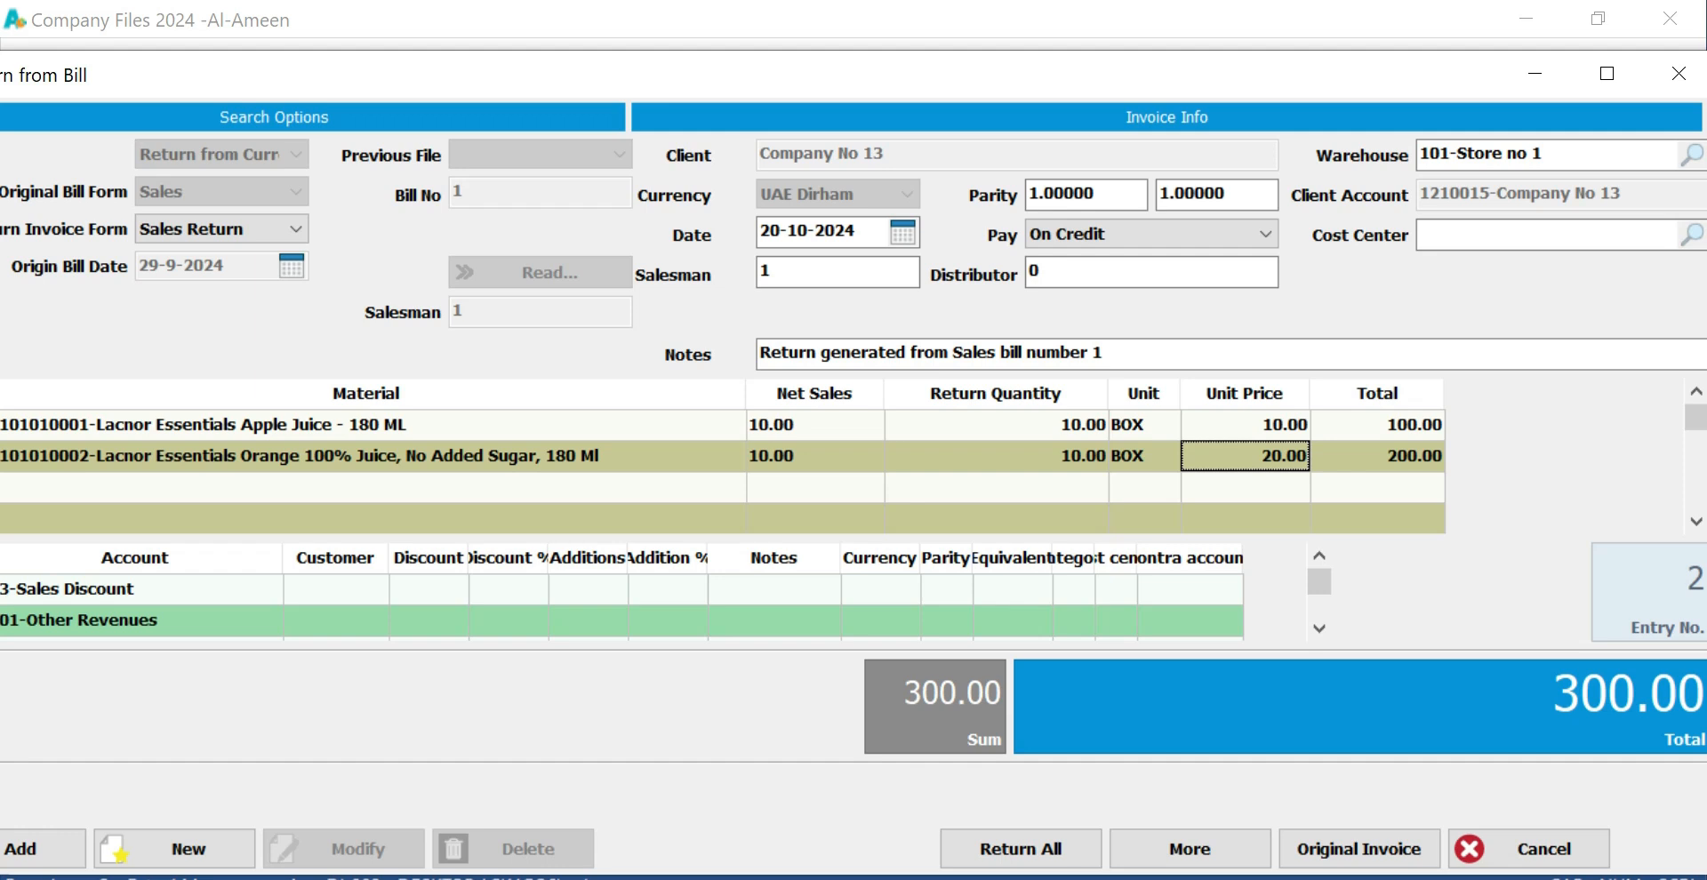
Step: Set the return quantity to 5 for the apple juice and 3 for the orange juice, agreeing to change the warehouse maximum limit
{"action": "left_click", "coordinate": [996, 425]}
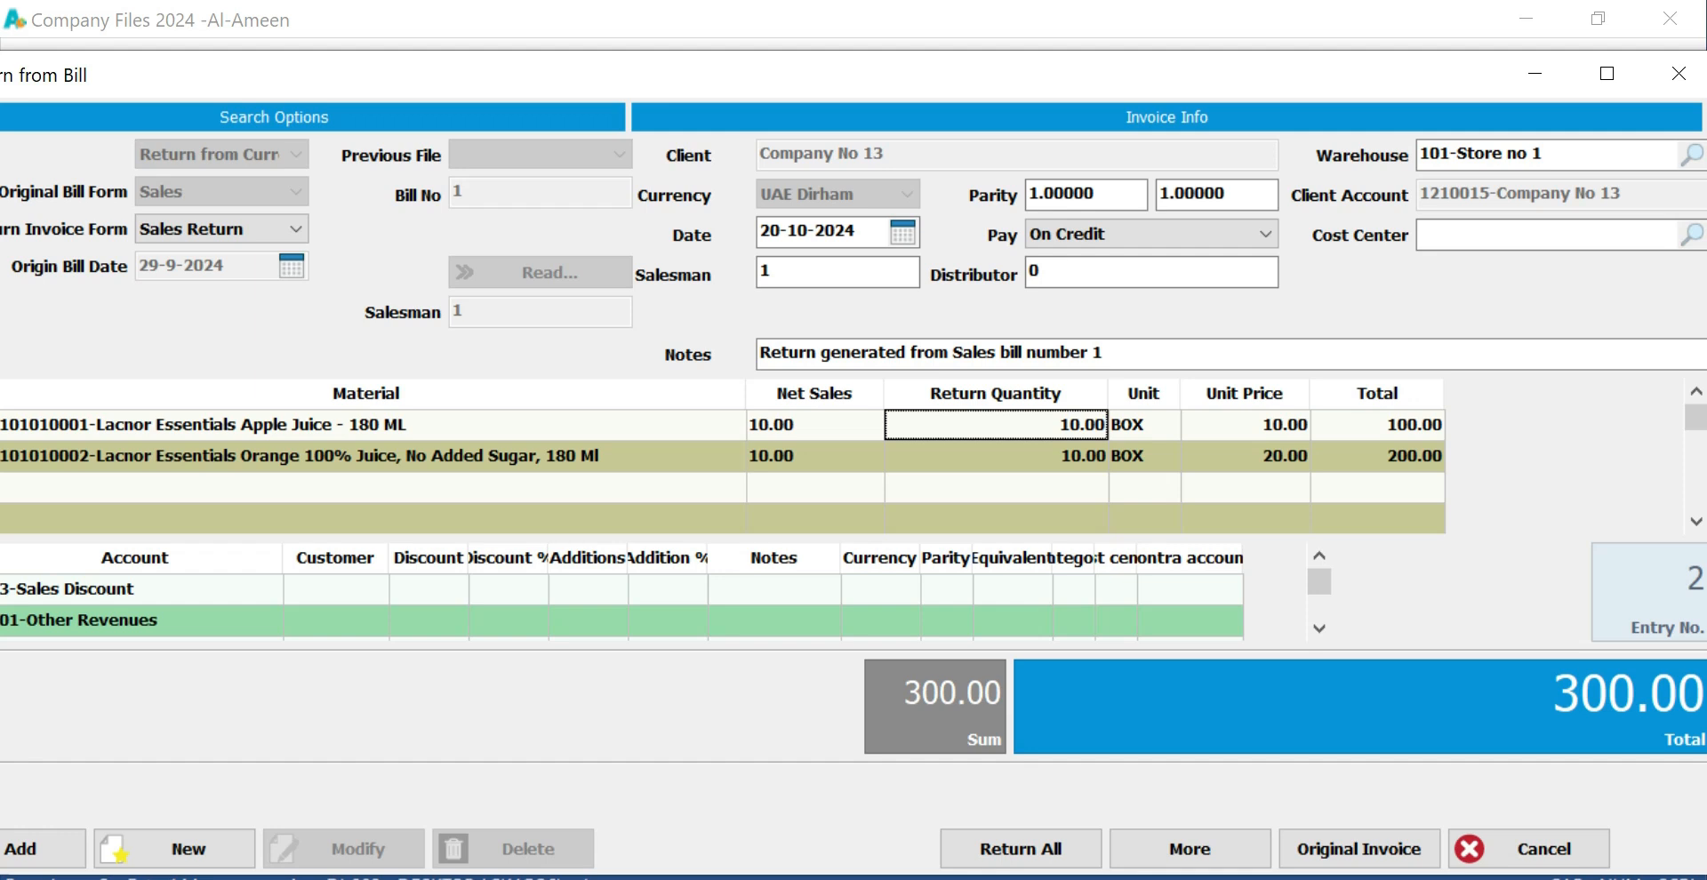
{"action": "left_click", "coordinate": [996, 456]}
{"action": "left_click", "coordinate": [996, 425]}
{"action": "left_click", "coordinate": [22, 849]}
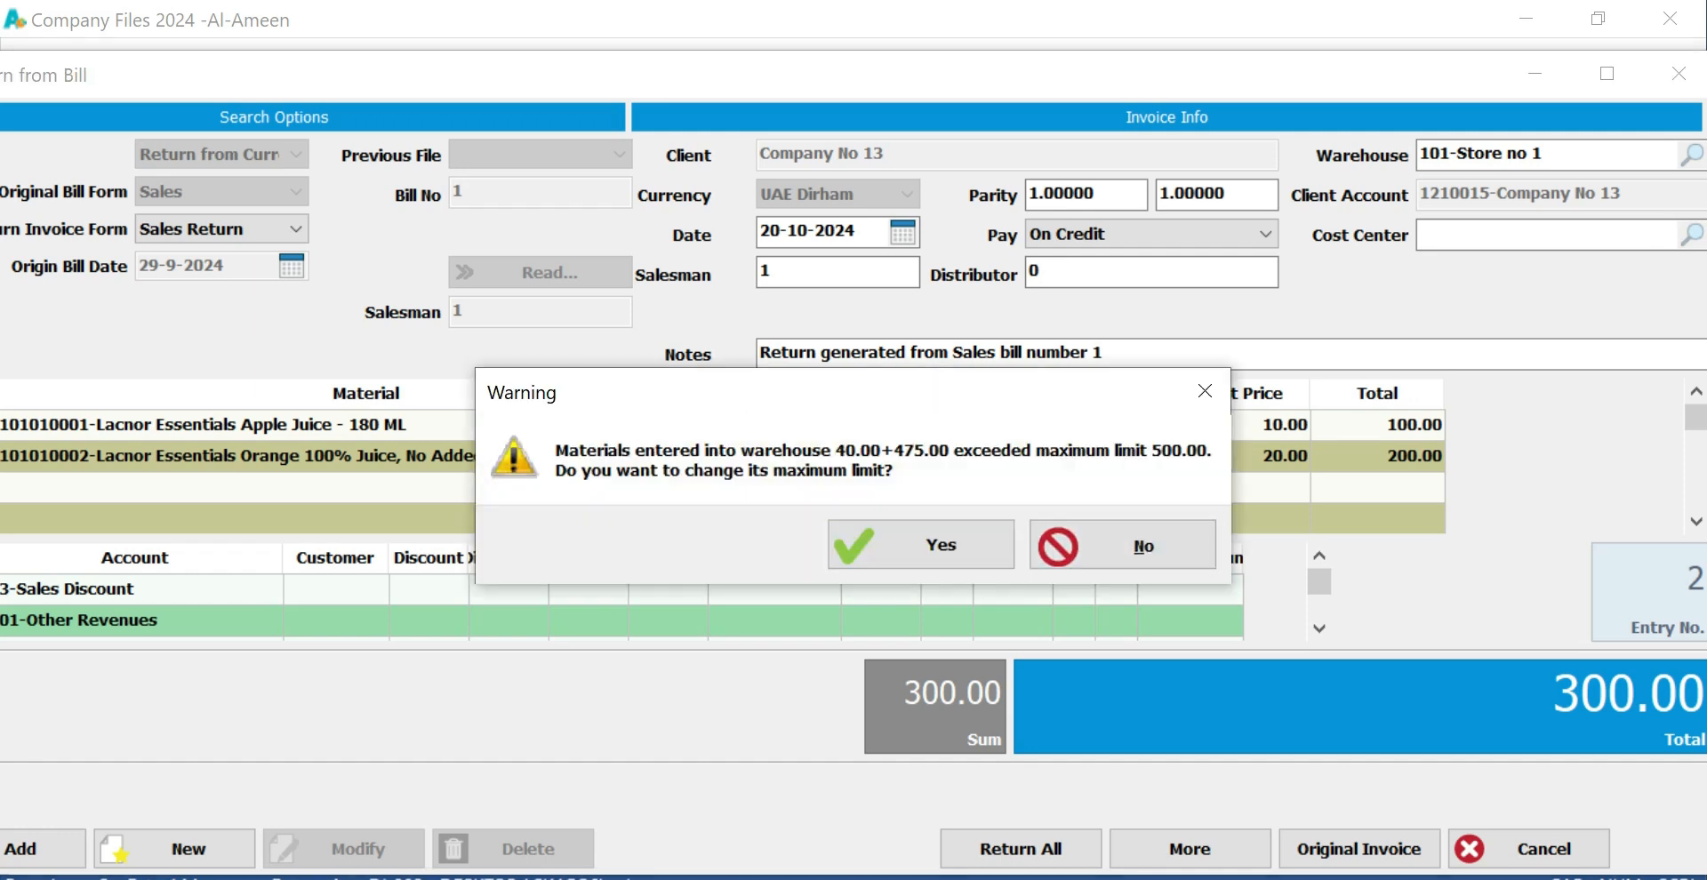
{"action": "left_click", "coordinate": [922, 545]}
{"action": "left_click", "coordinate": [996, 456]}
{"action": "type", "text": "3"}
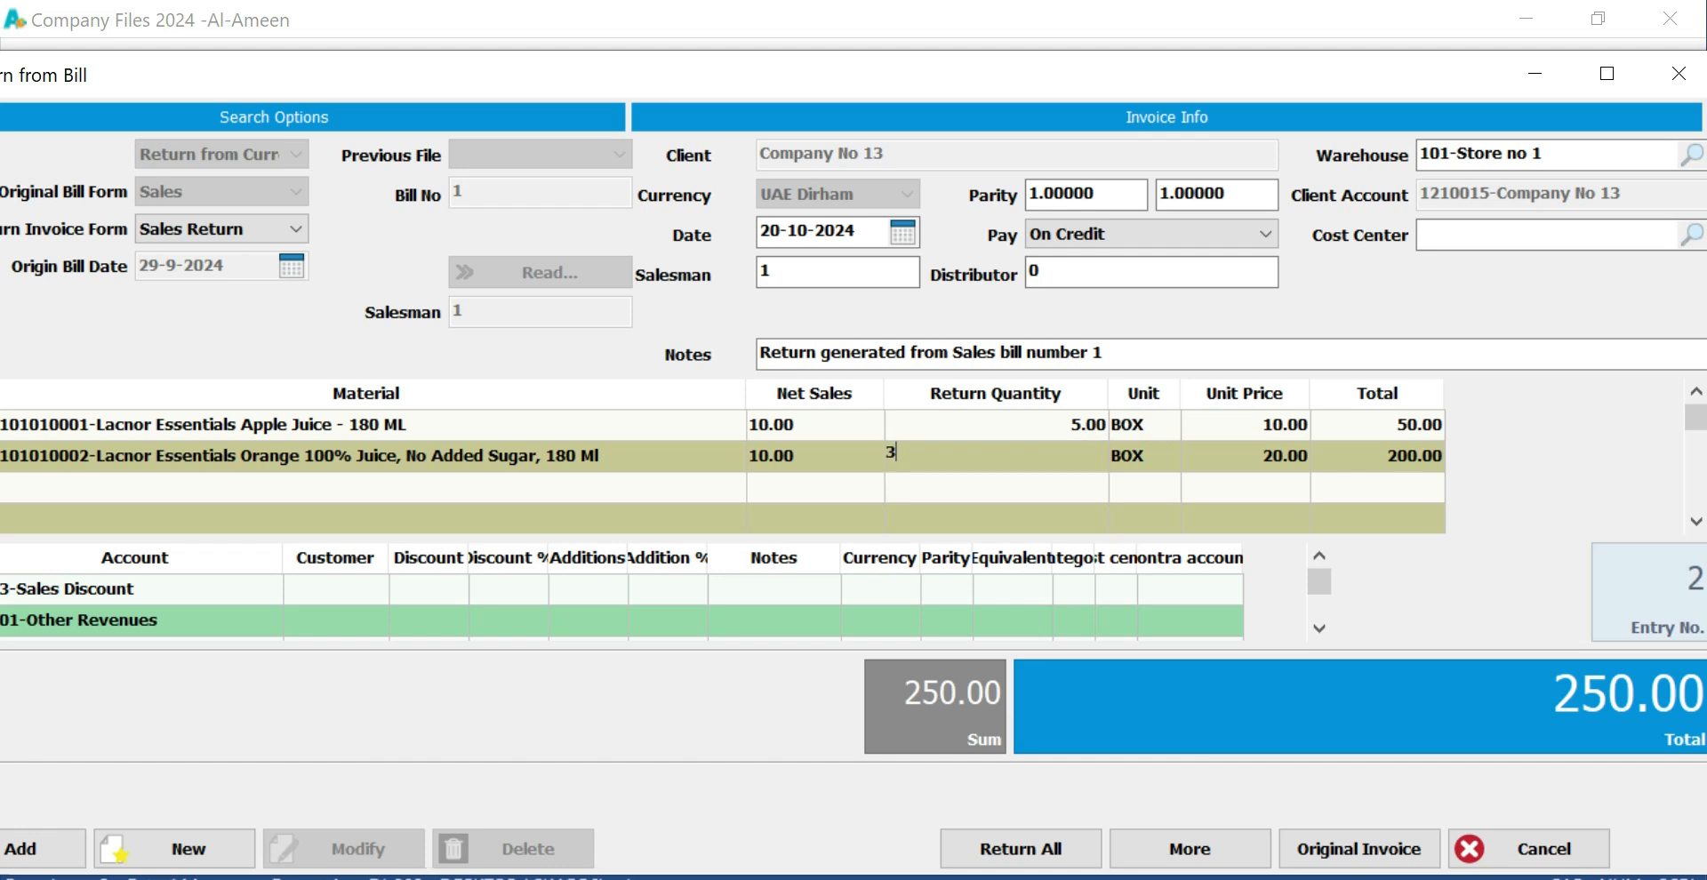
{"action": "key", "text": "Tab"}
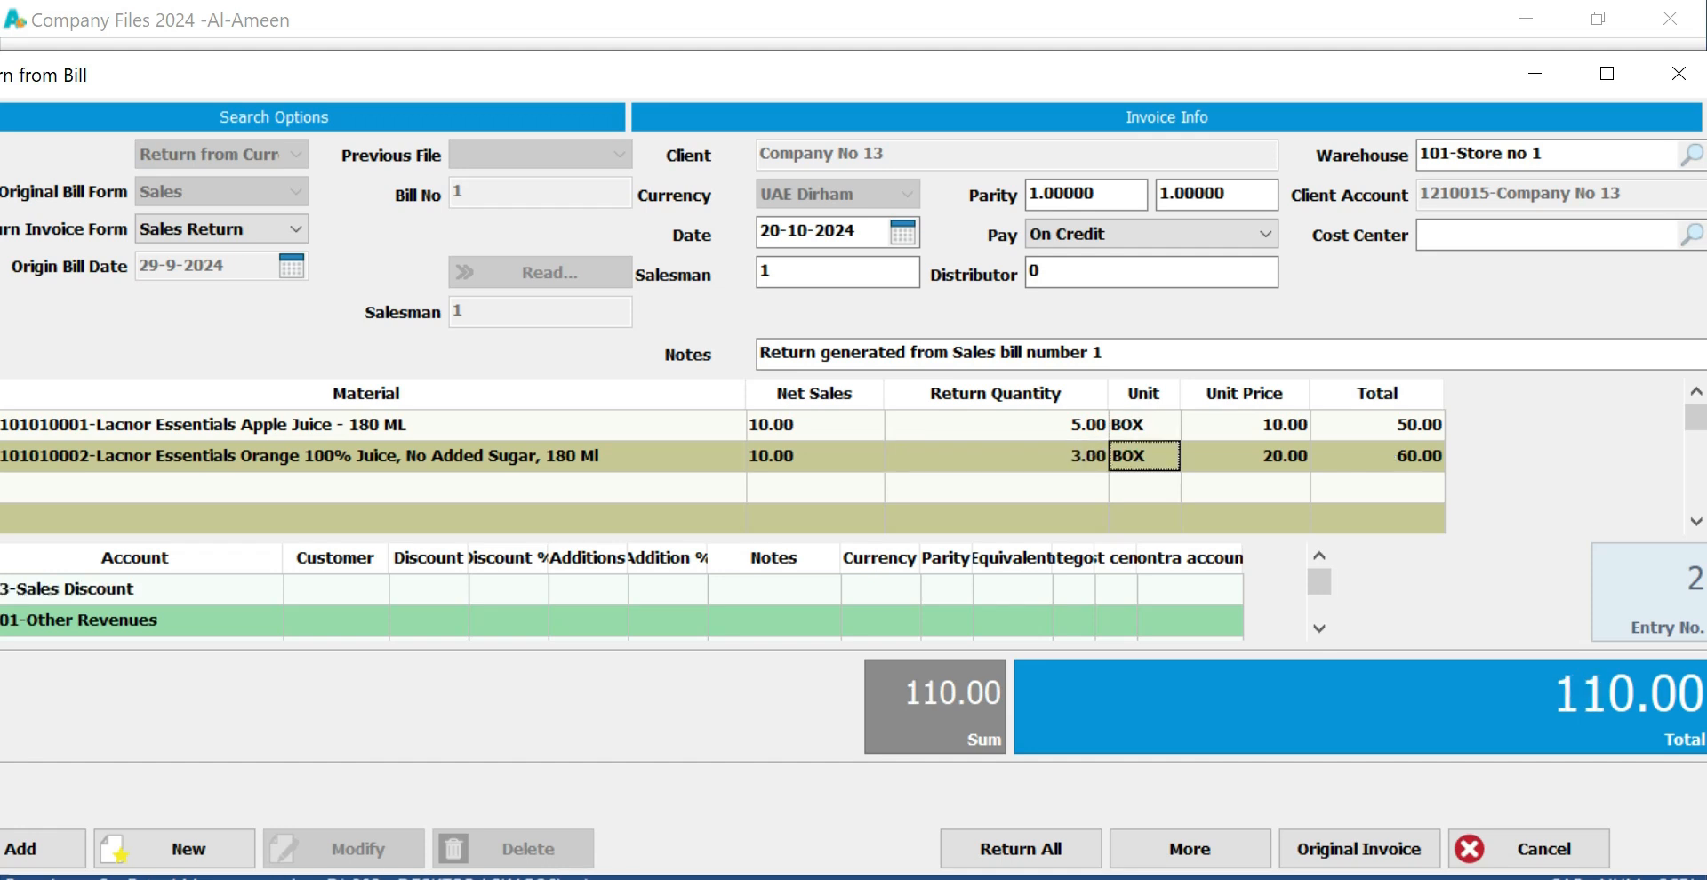
Step: Start adding the return and cancel its save confirmation
{"action": "left_click_drag", "start_coordinate": [622, 75], "coordinate": [641, 60]}
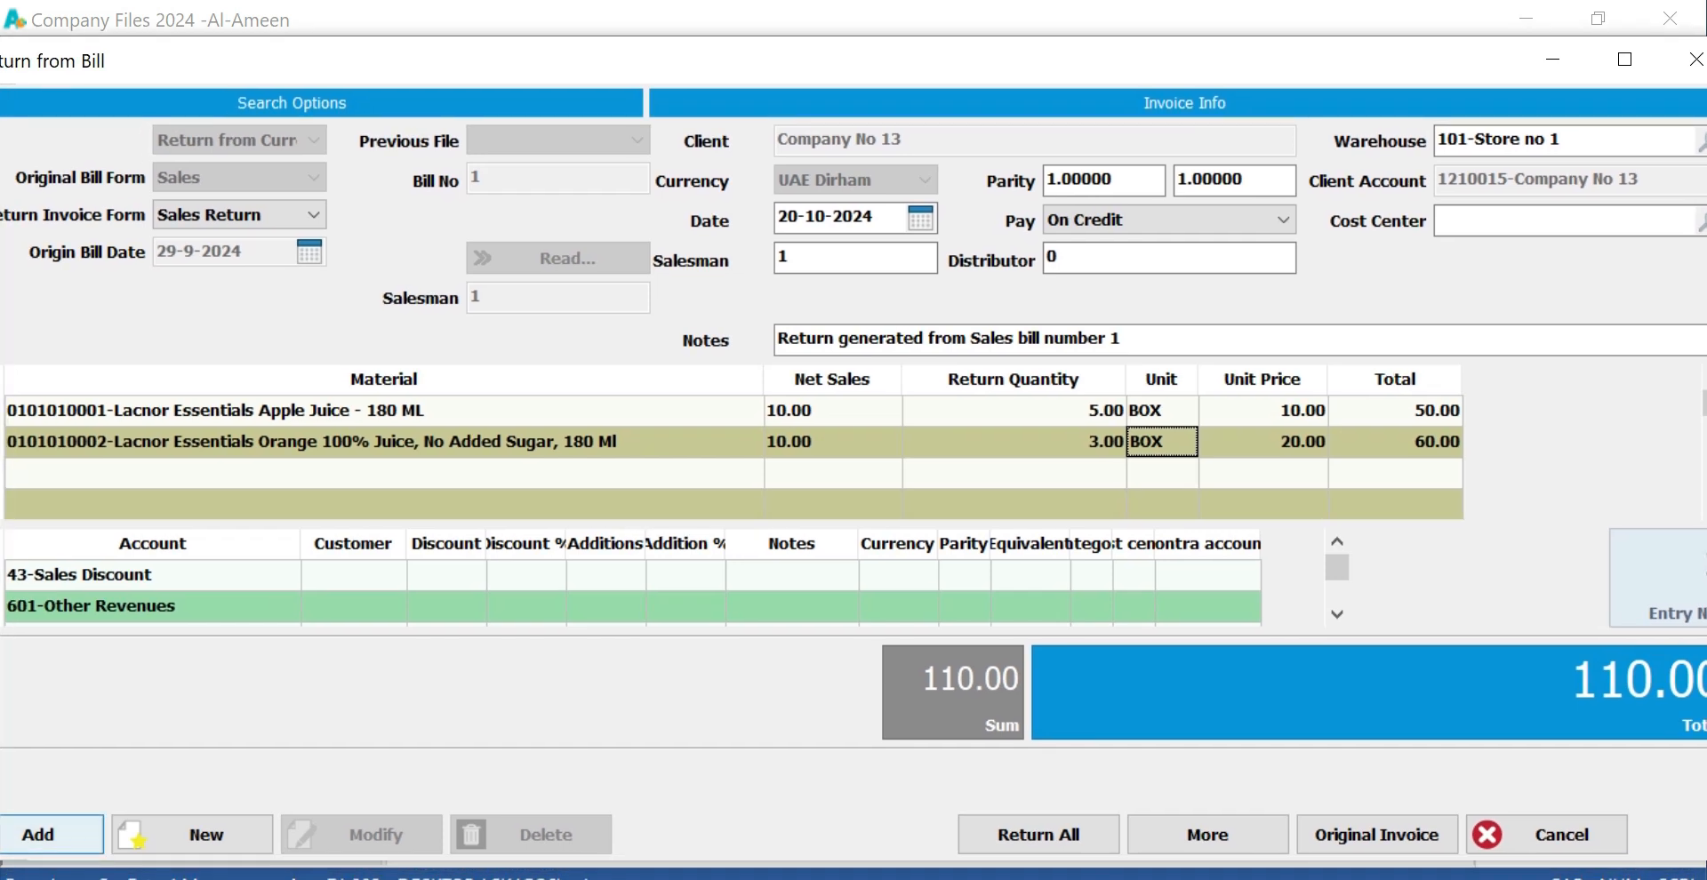
{"action": "left_click", "coordinate": [38, 835]}
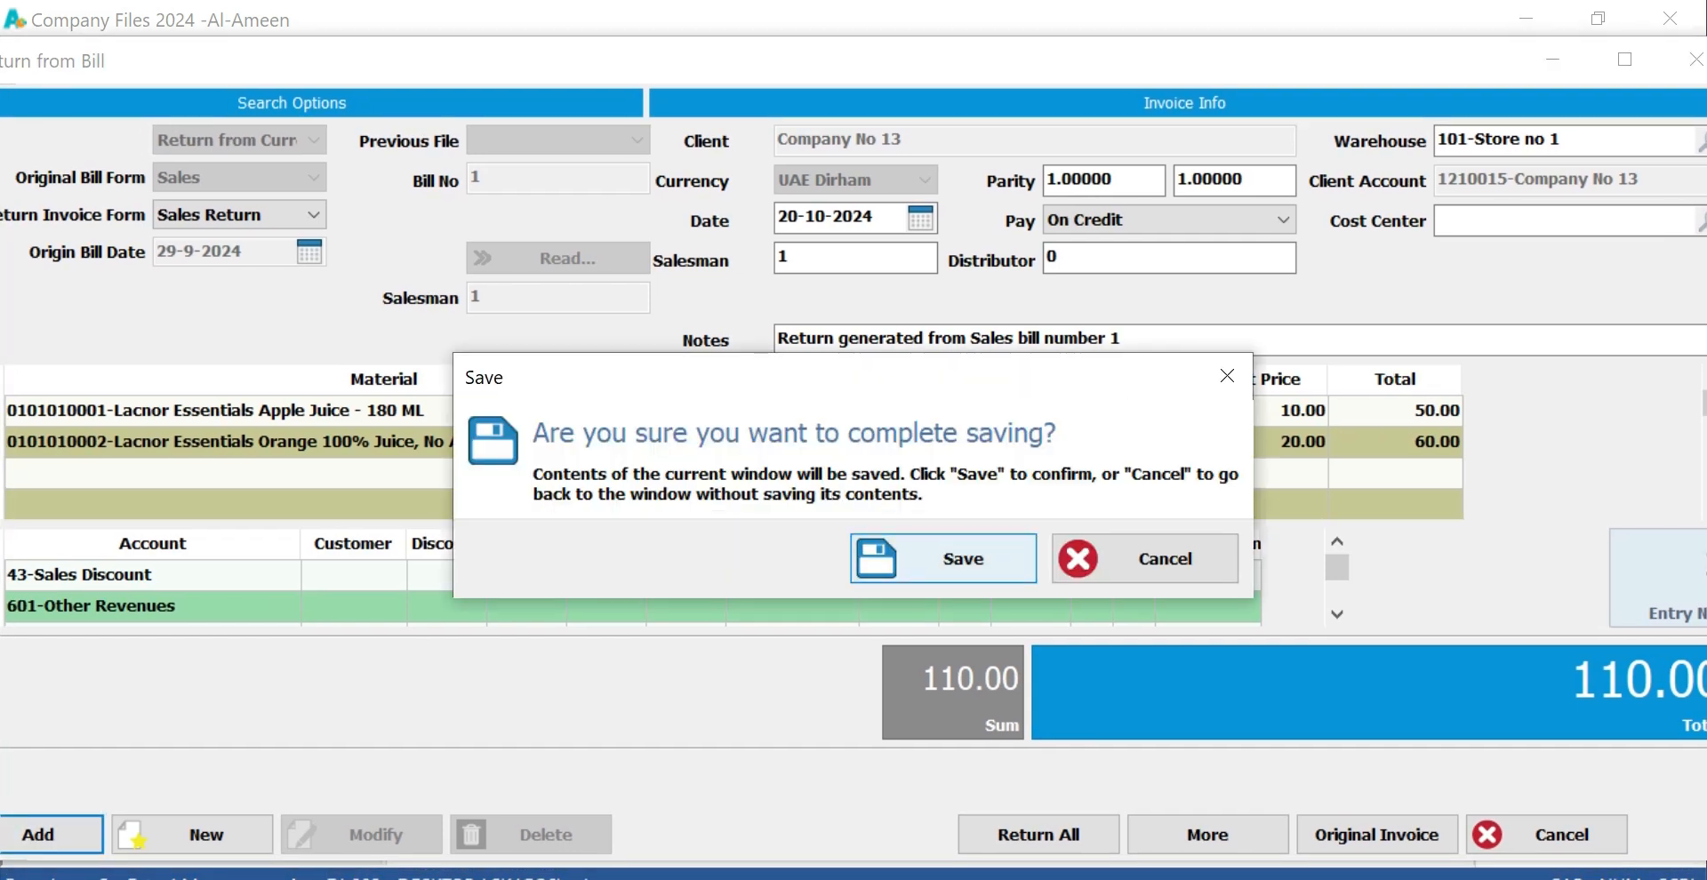
{"action": "left_click", "coordinate": [1145, 559]}
Step: Check the customer and discount cells of the Sales Discount and Other Revenues accounts in the return
{"action": "left_click", "coordinate": [354, 575]}
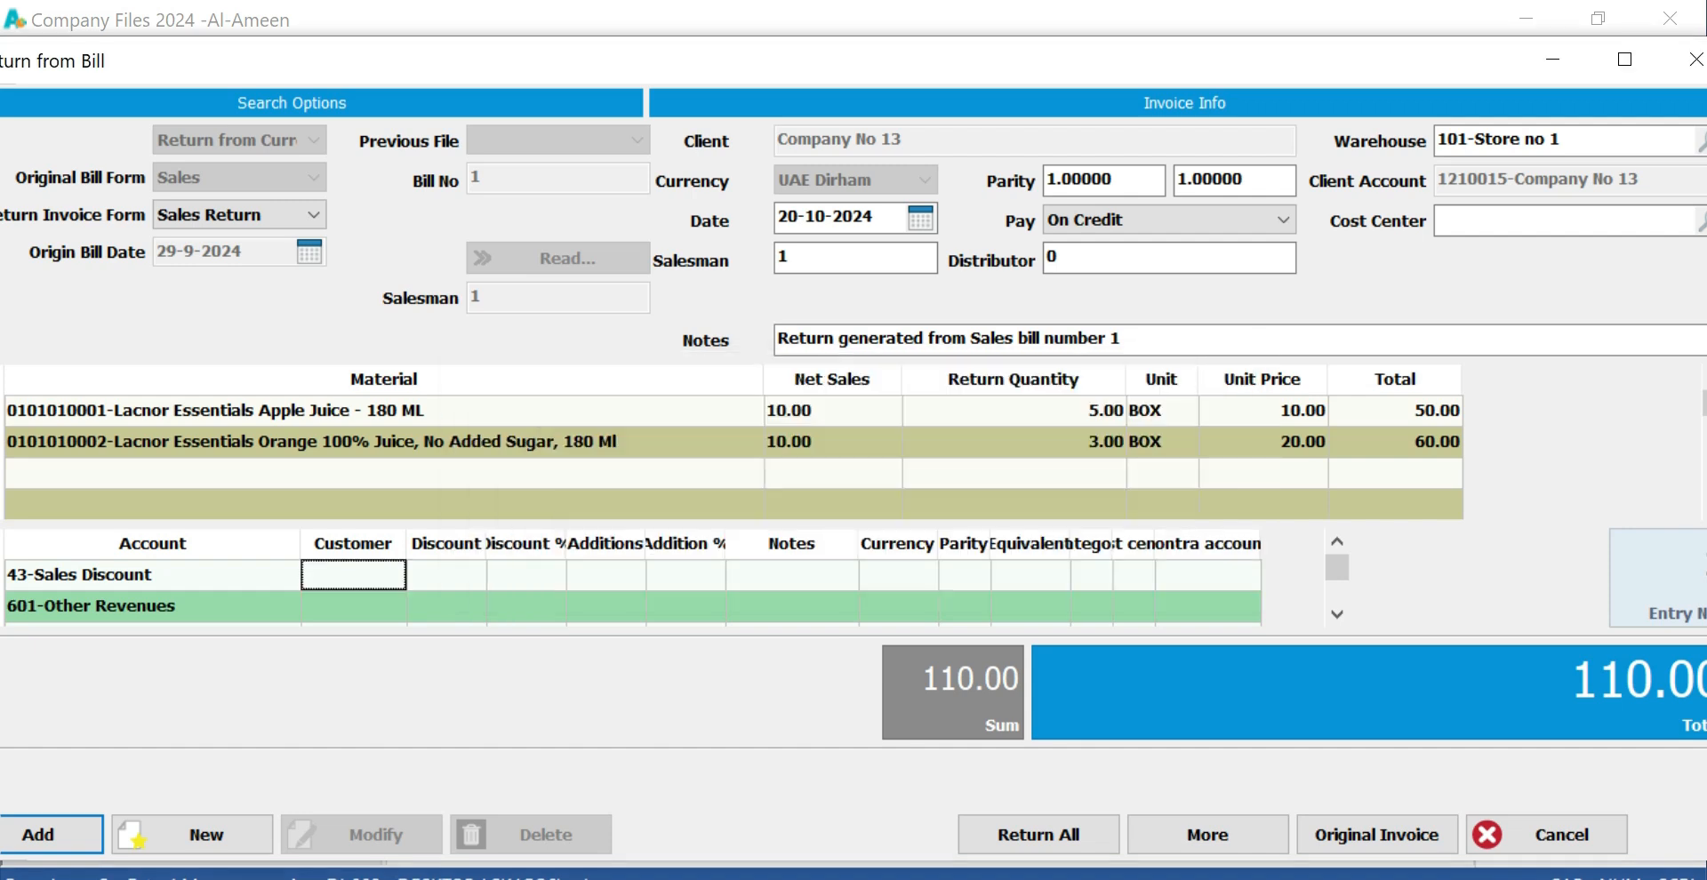
{"action": "left_click", "coordinate": [526, 575]}
{"action": "left_click", "coordinate": [527, 607]}
{"action": "left_click", "coordinate": [152, 575]}
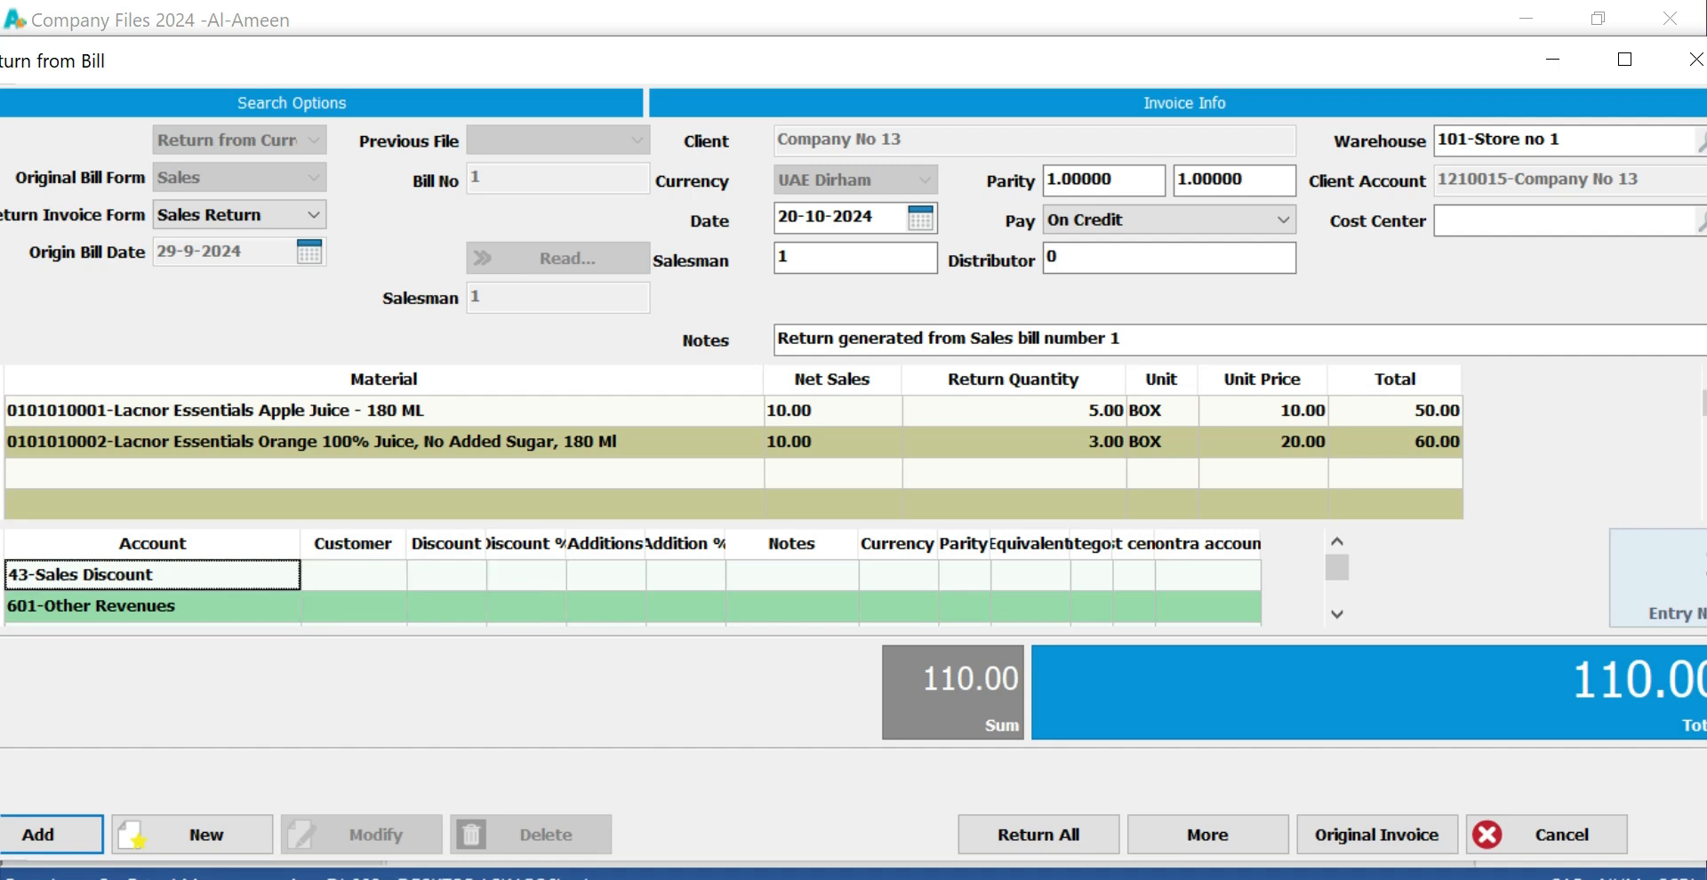
Step: Add the return from sales bill 1 with saving confirmed, dismiss the linking warning, and close the bill printing and return windows
{"action": "left_click", "coordinate": [38, 835]}
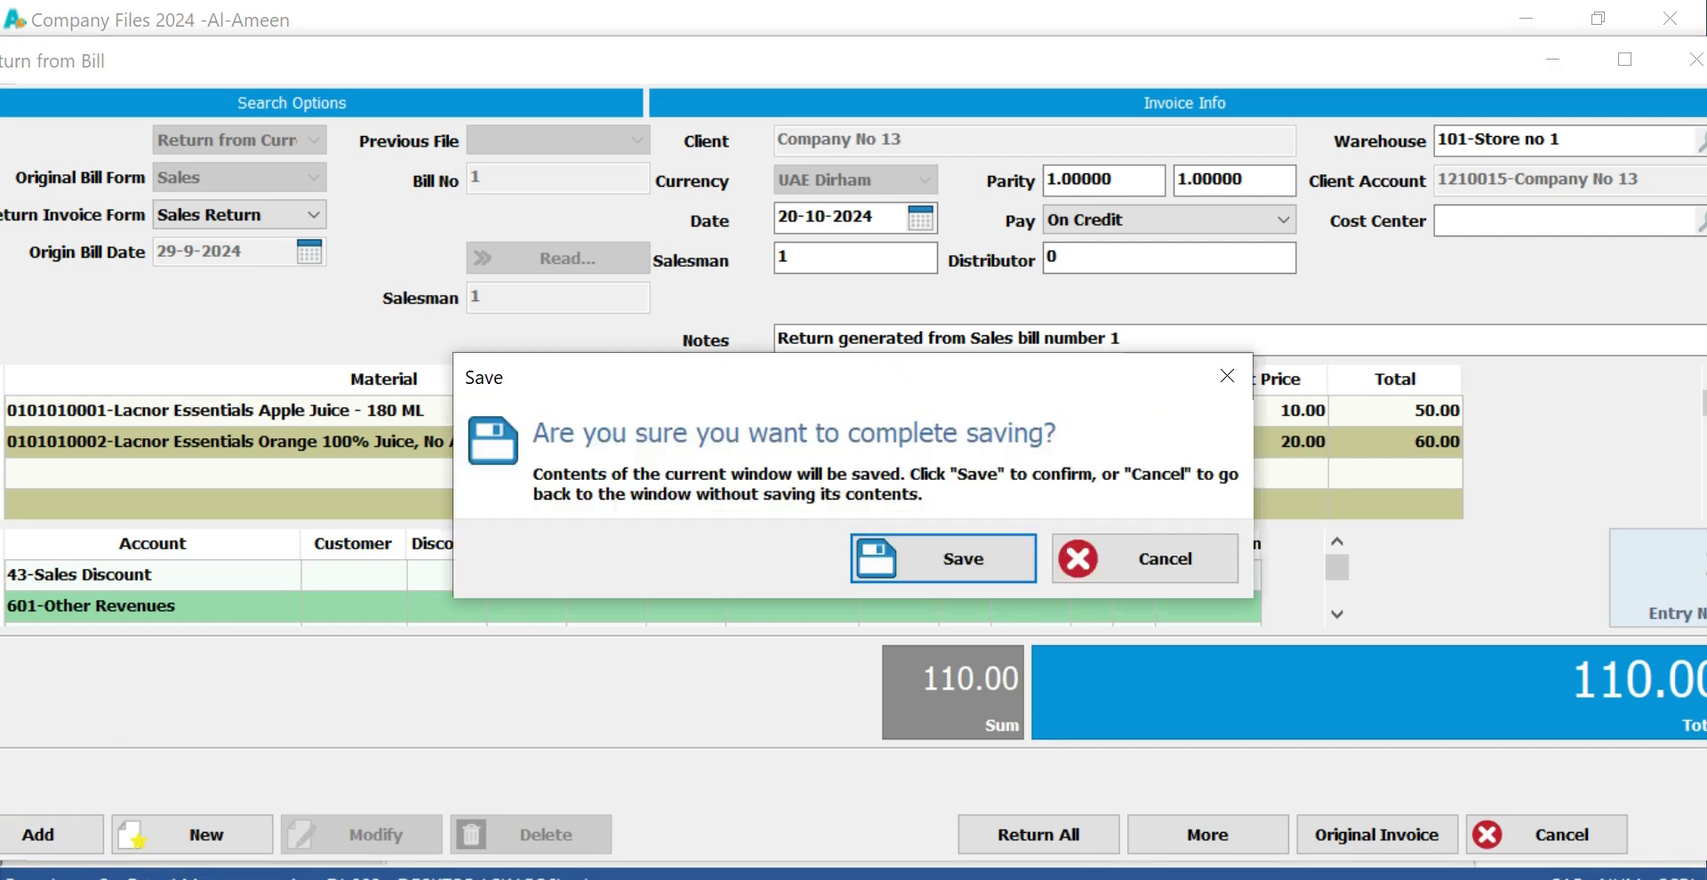
{"action": "key", "text": "Return"}
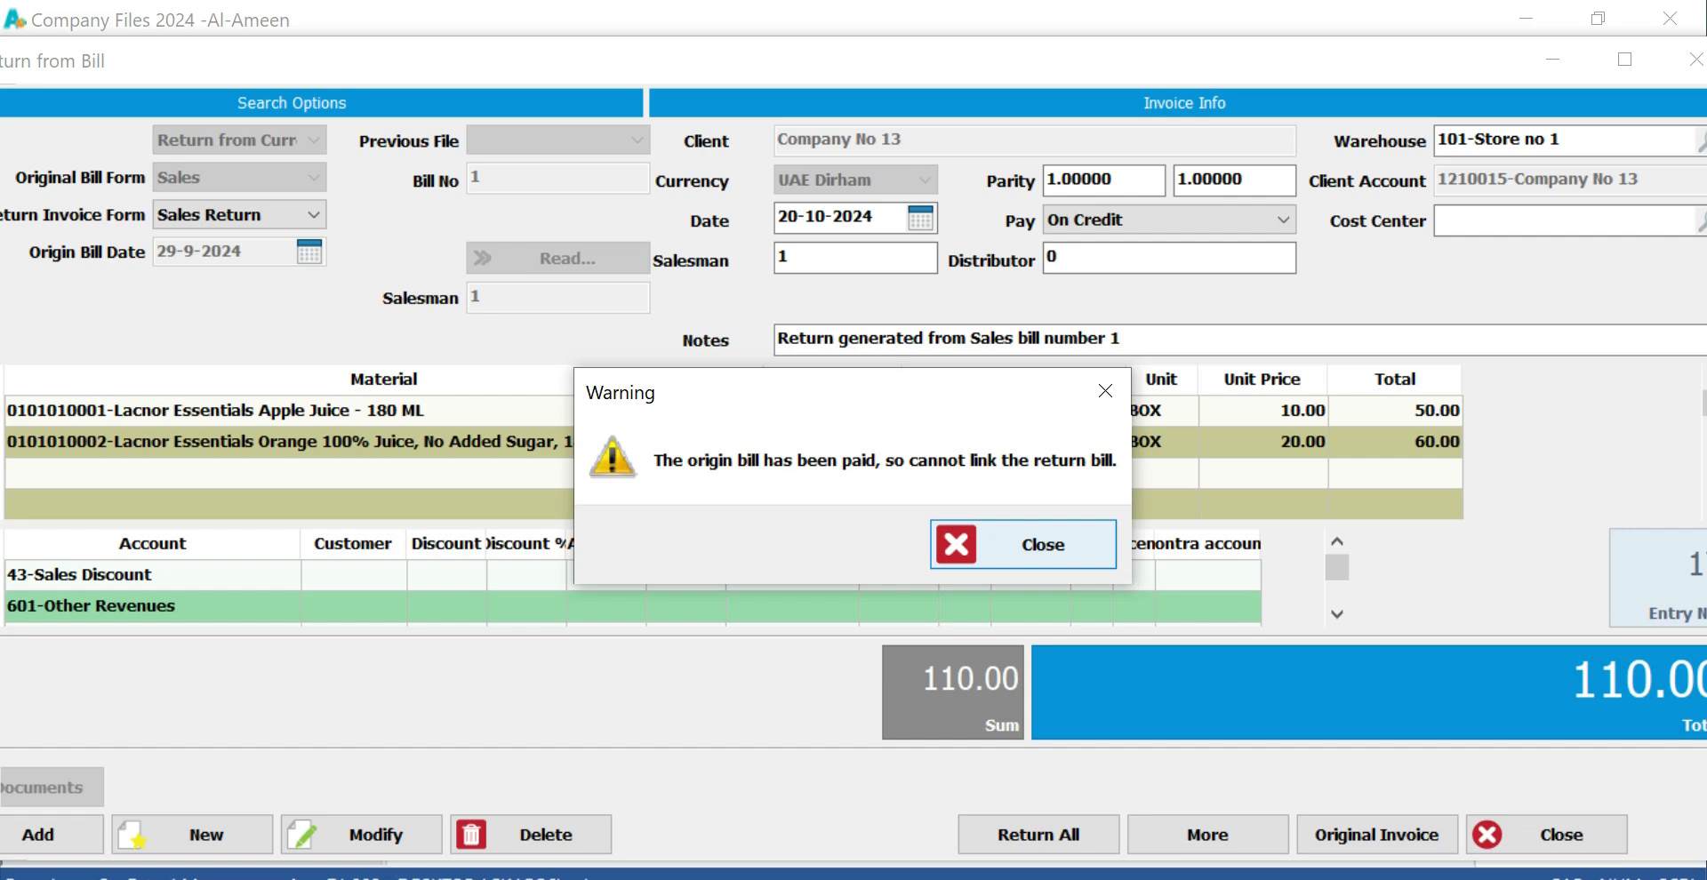
{"action": "key", "text": "Return"}
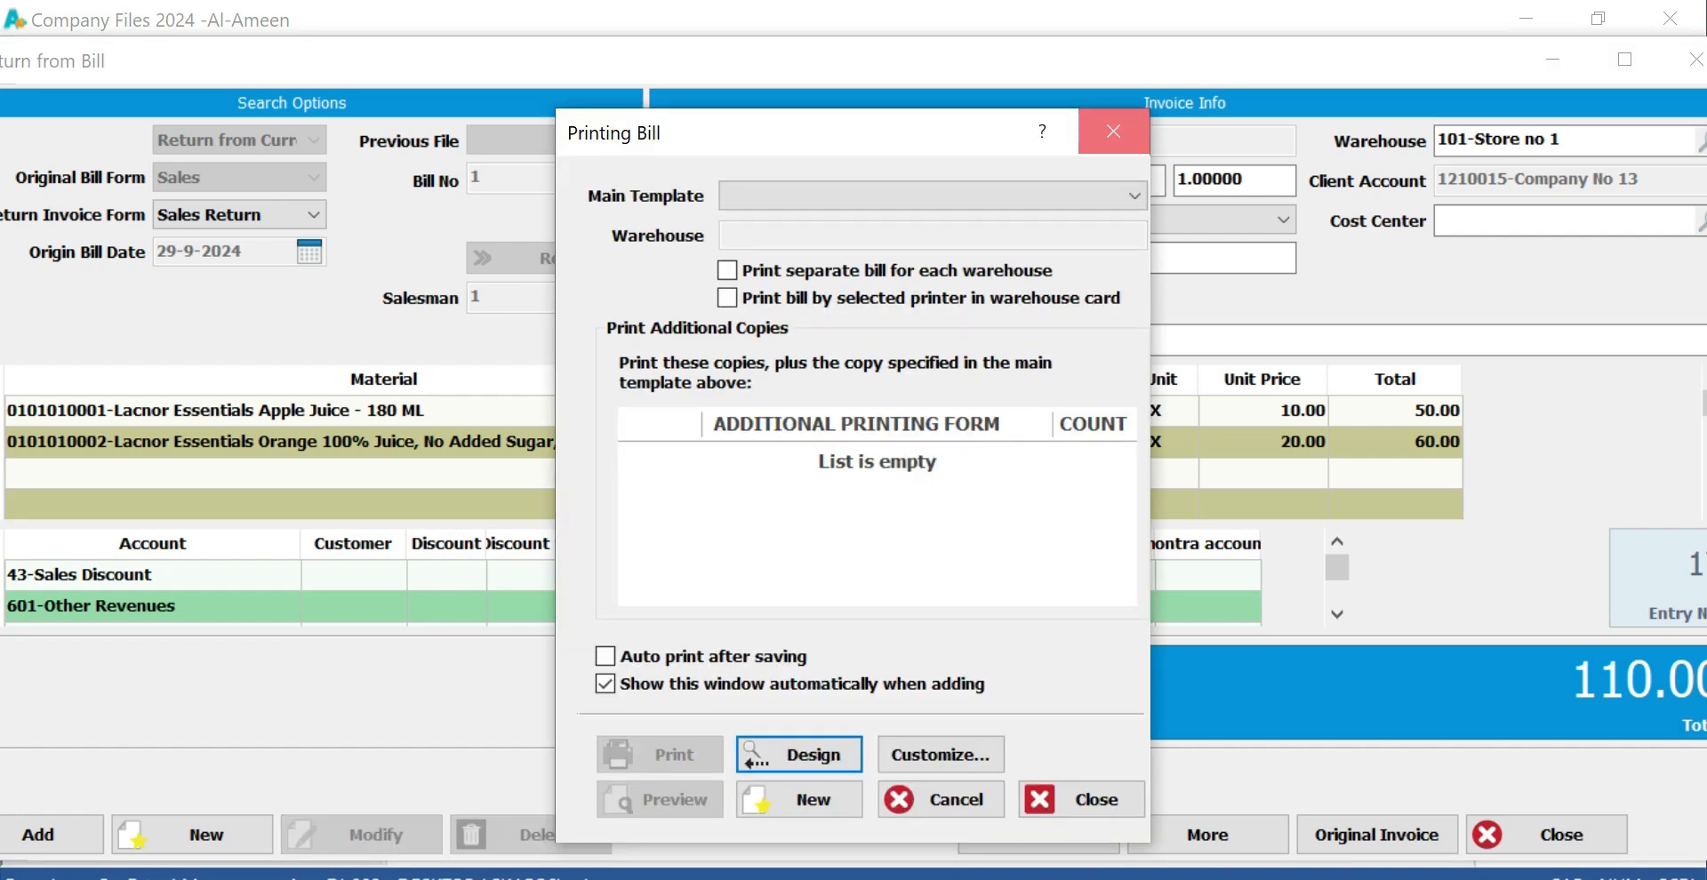
{"action": "left_click", "coordinate": [1113, 131]}
{"action": "left_click", "coordinate": [833, 474]}
{"action": "left_click", "coordinate": [1696, 59]}
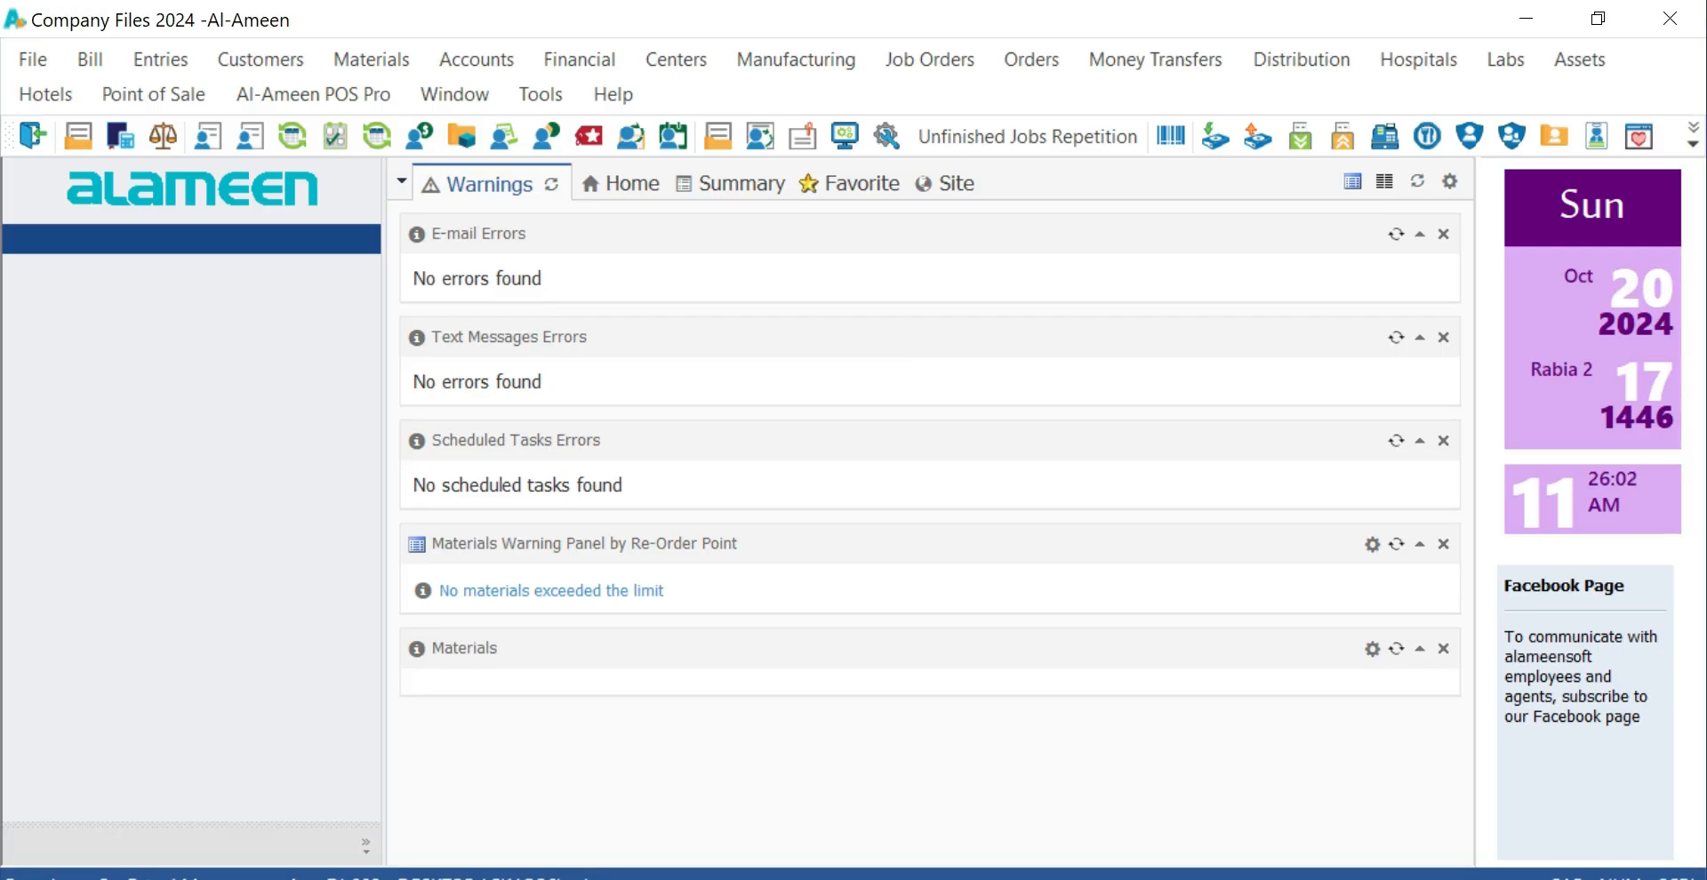
Step: Open sales bill 1, review the returns bills linked to it in its additional information, and close the bill
{"action": "left_click", "coordinate": [90, 59]}
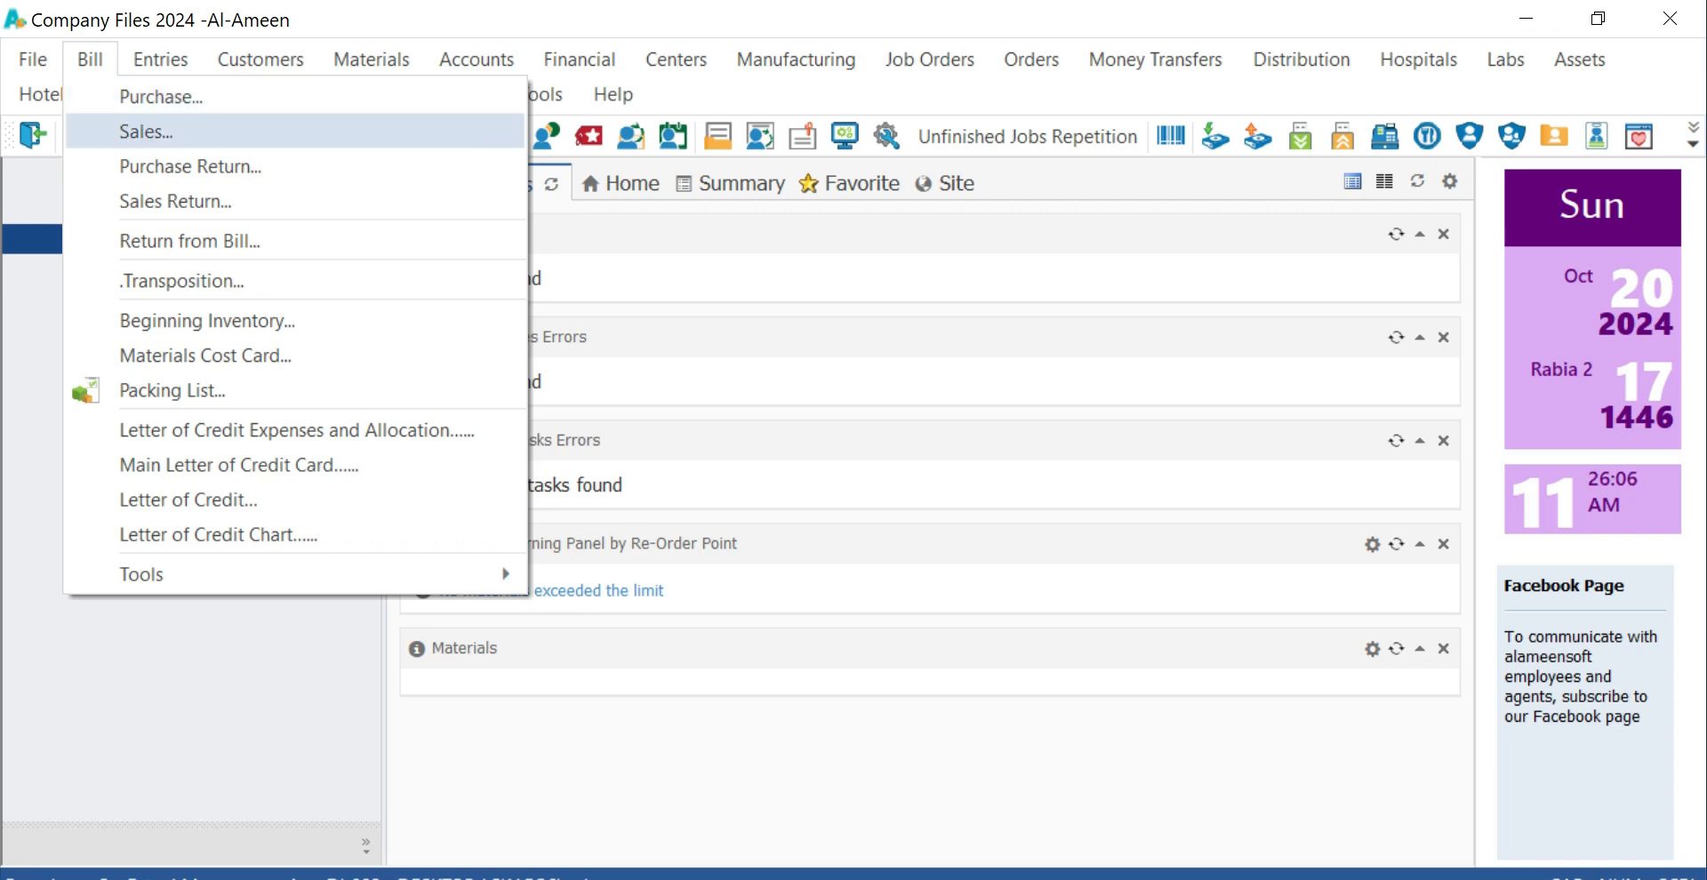
{"action": "left_click", "coordinate": [147, 132]}
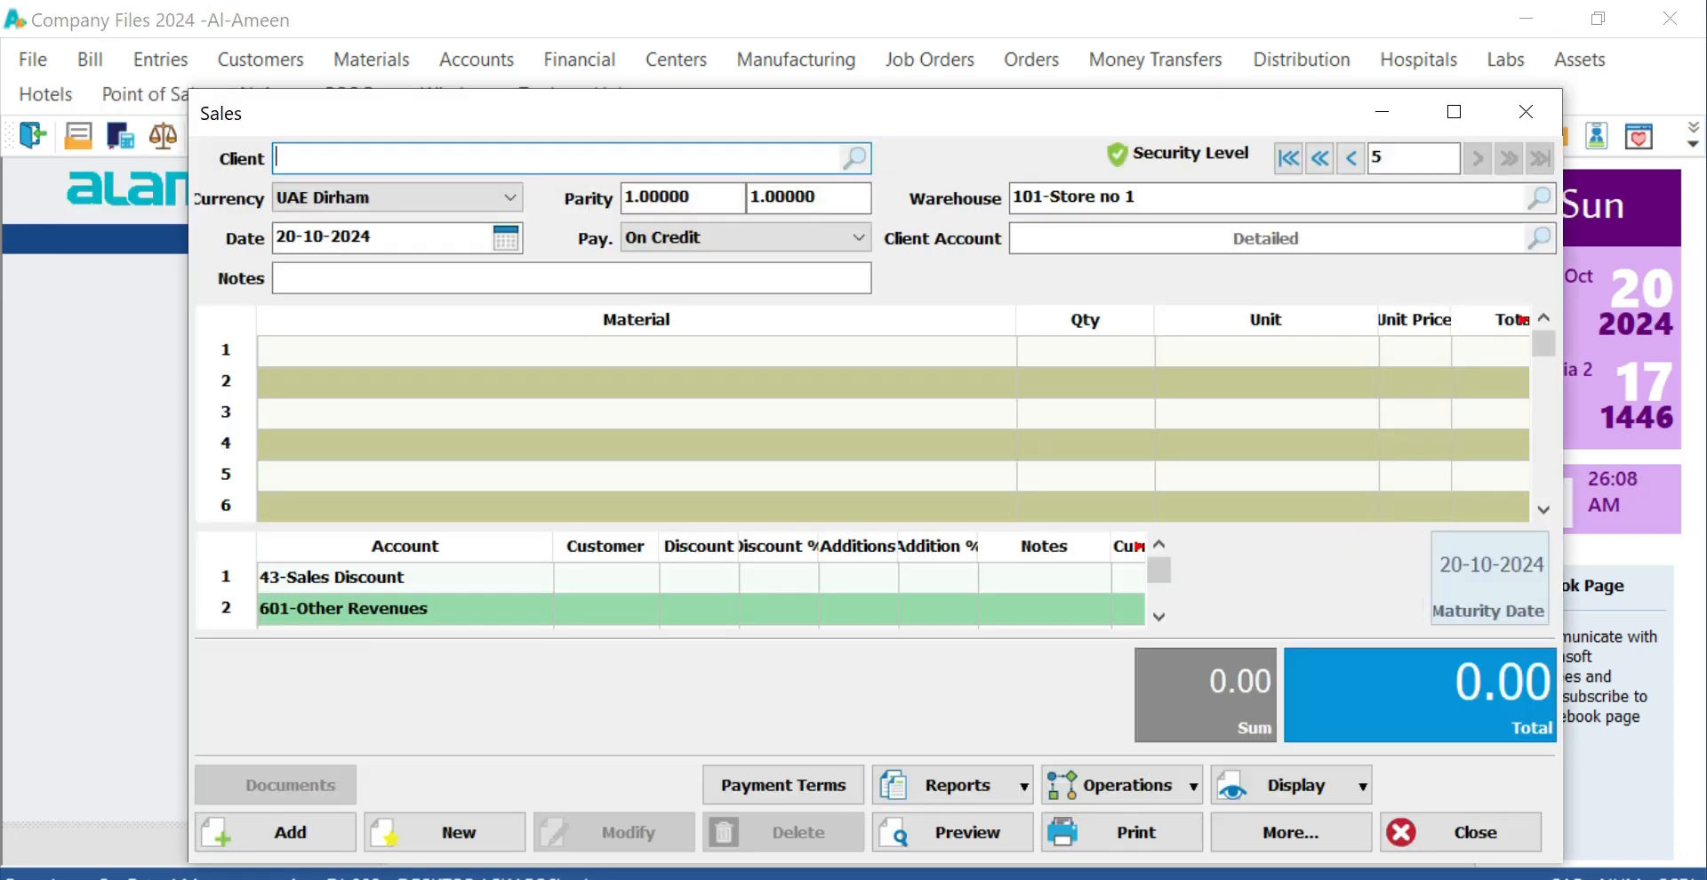
{"action": "left_click", "coordinate": [1421, 158]}
{"action": "type", "text": "1"}
{"action": "key", "text": "Return"}
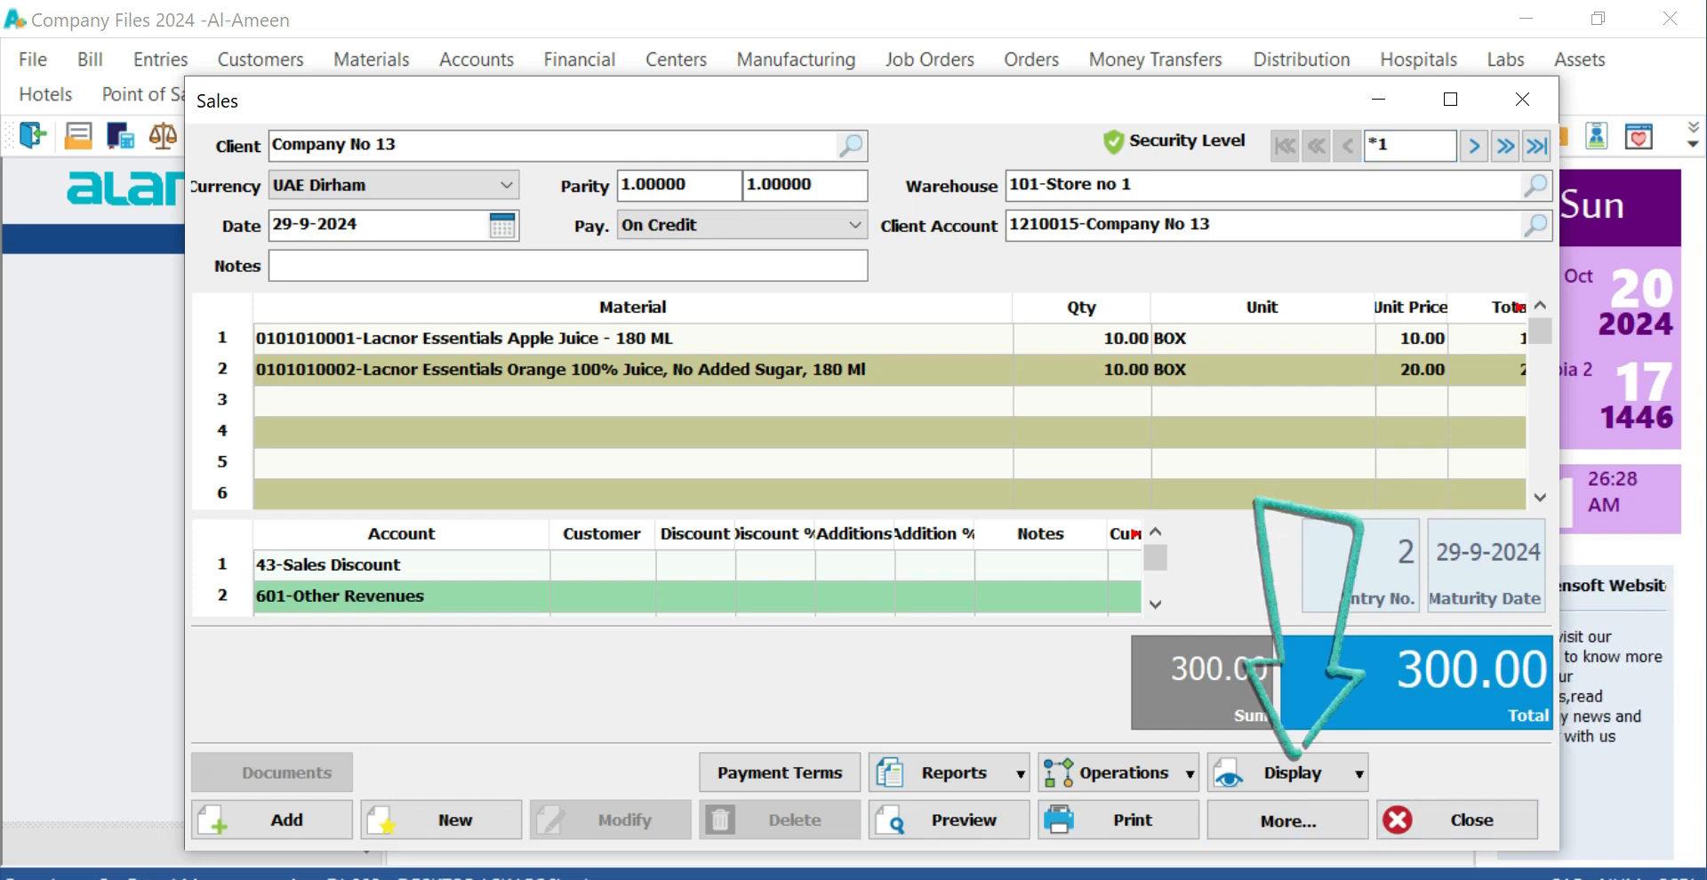
{"action": "left_click", "coordinate": [1287, 819]}
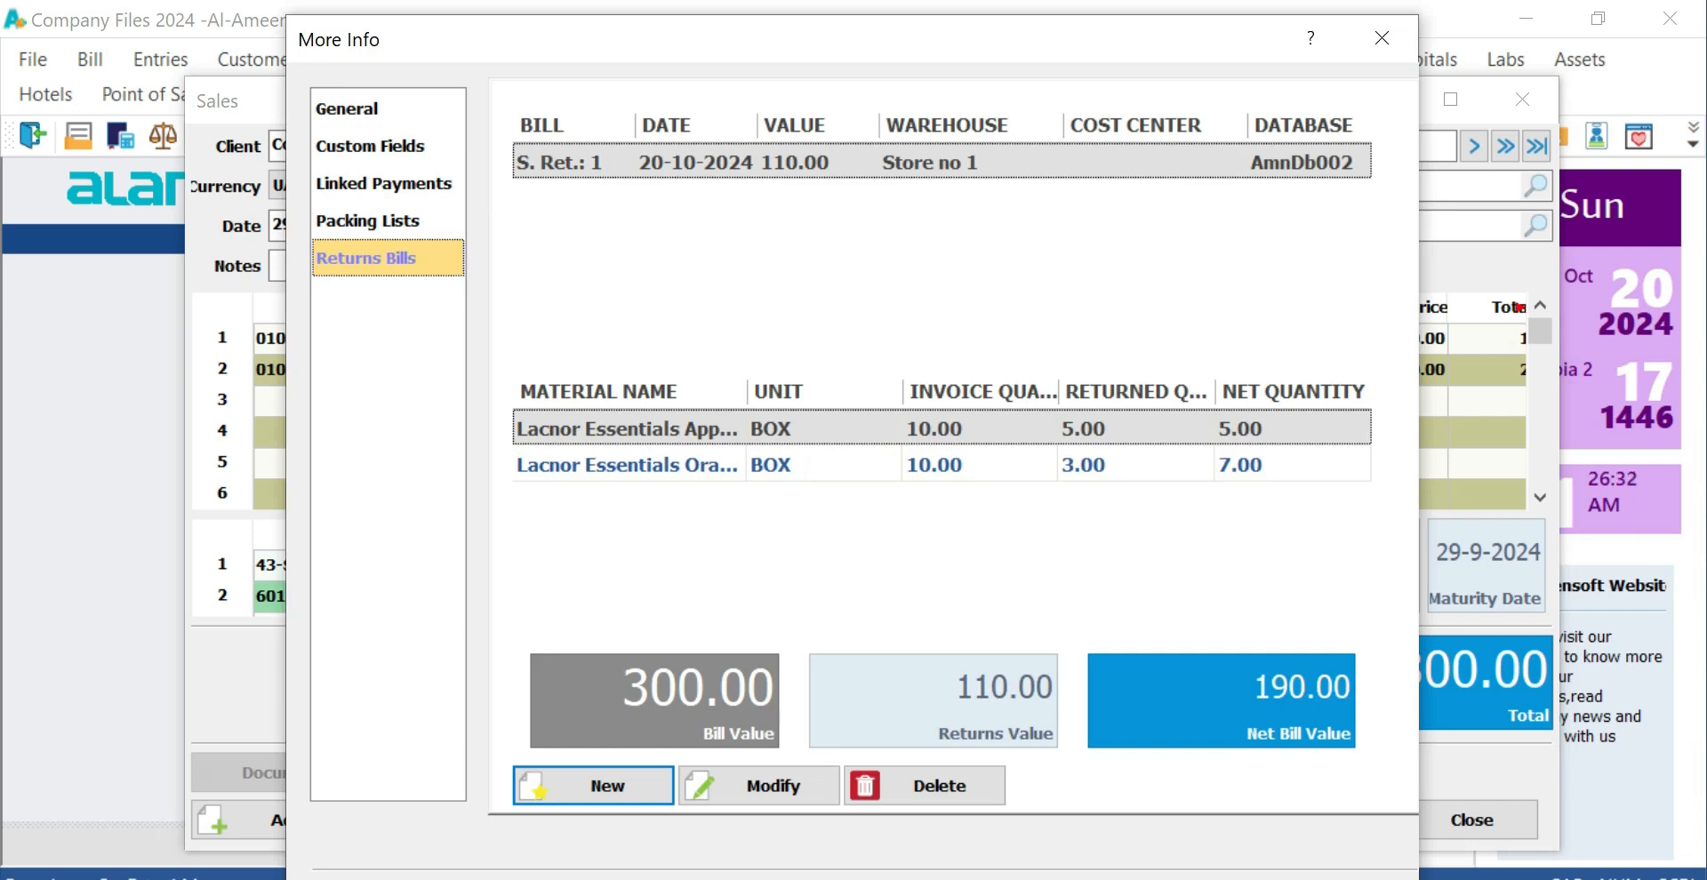
{"action": "left_click", "coordinate": [795, 163]}
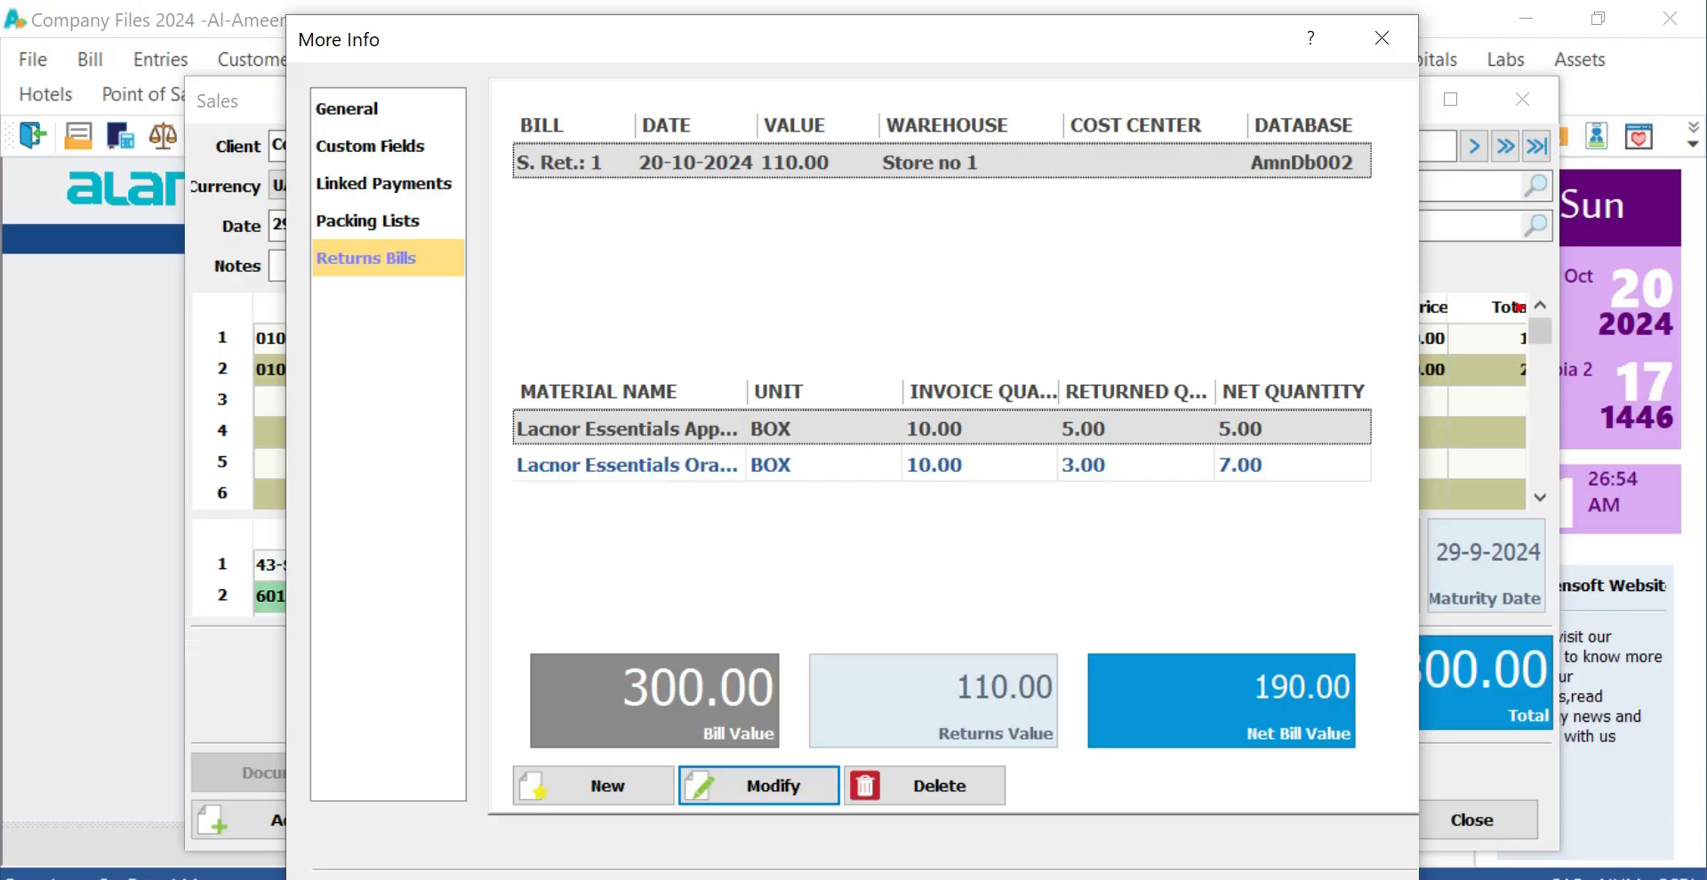
{"action": "key", "text": "Escape"}
{"action": "key", "text": "Escape"}
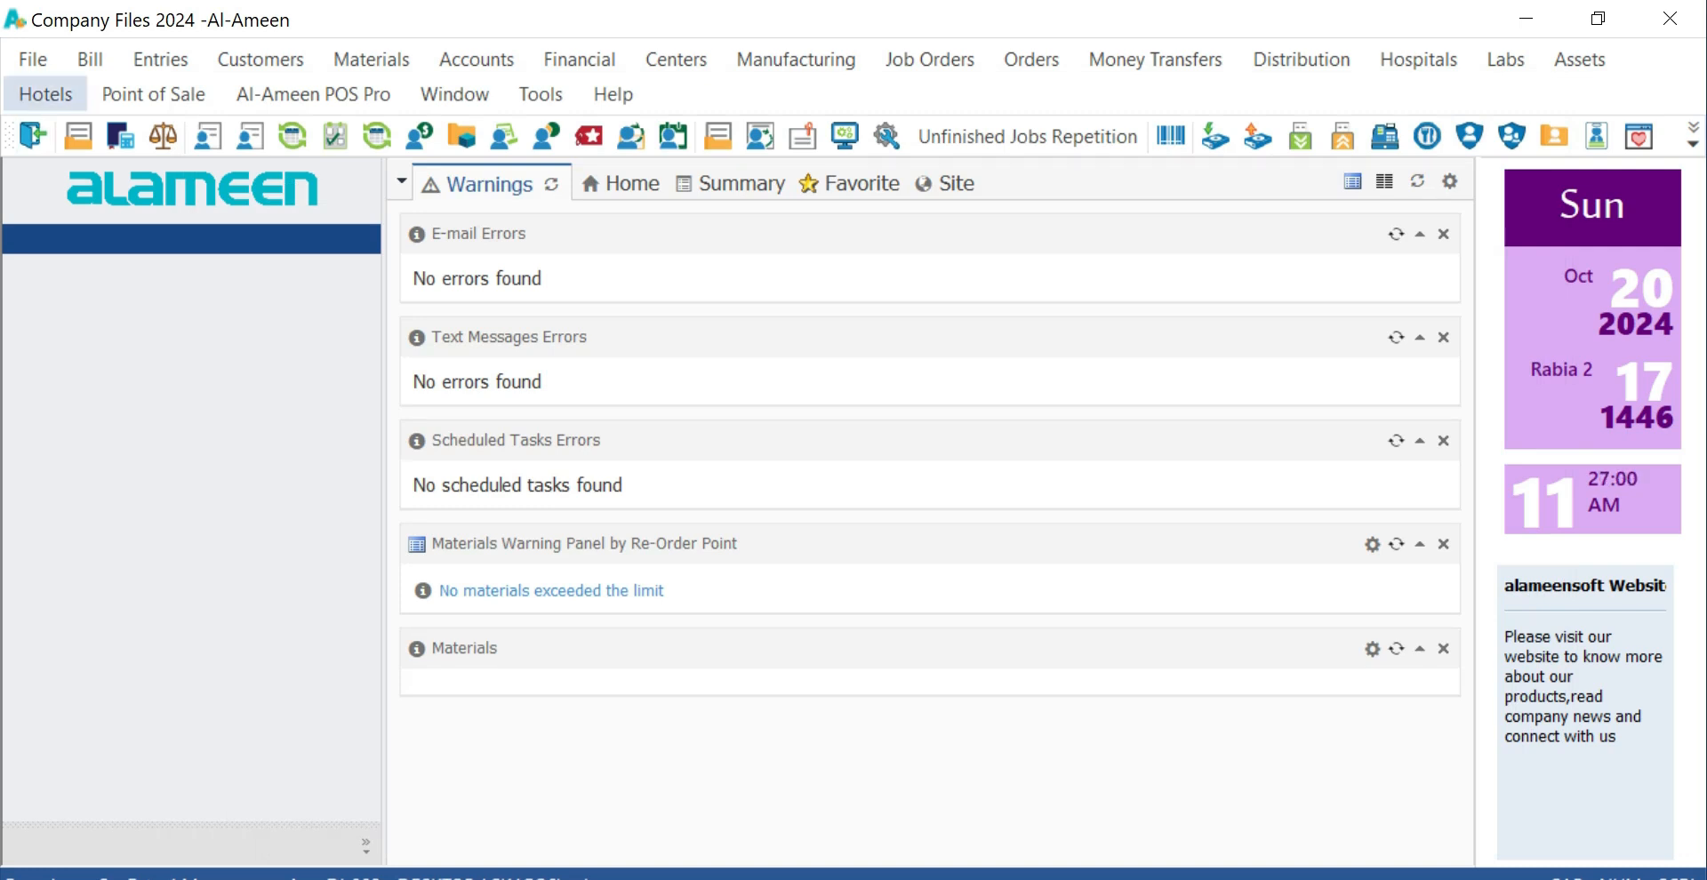
Step: Open sales bill 4 and start a new return from its Returns Bills information
{"action": "left_click", "coordinate": [90, 59]}
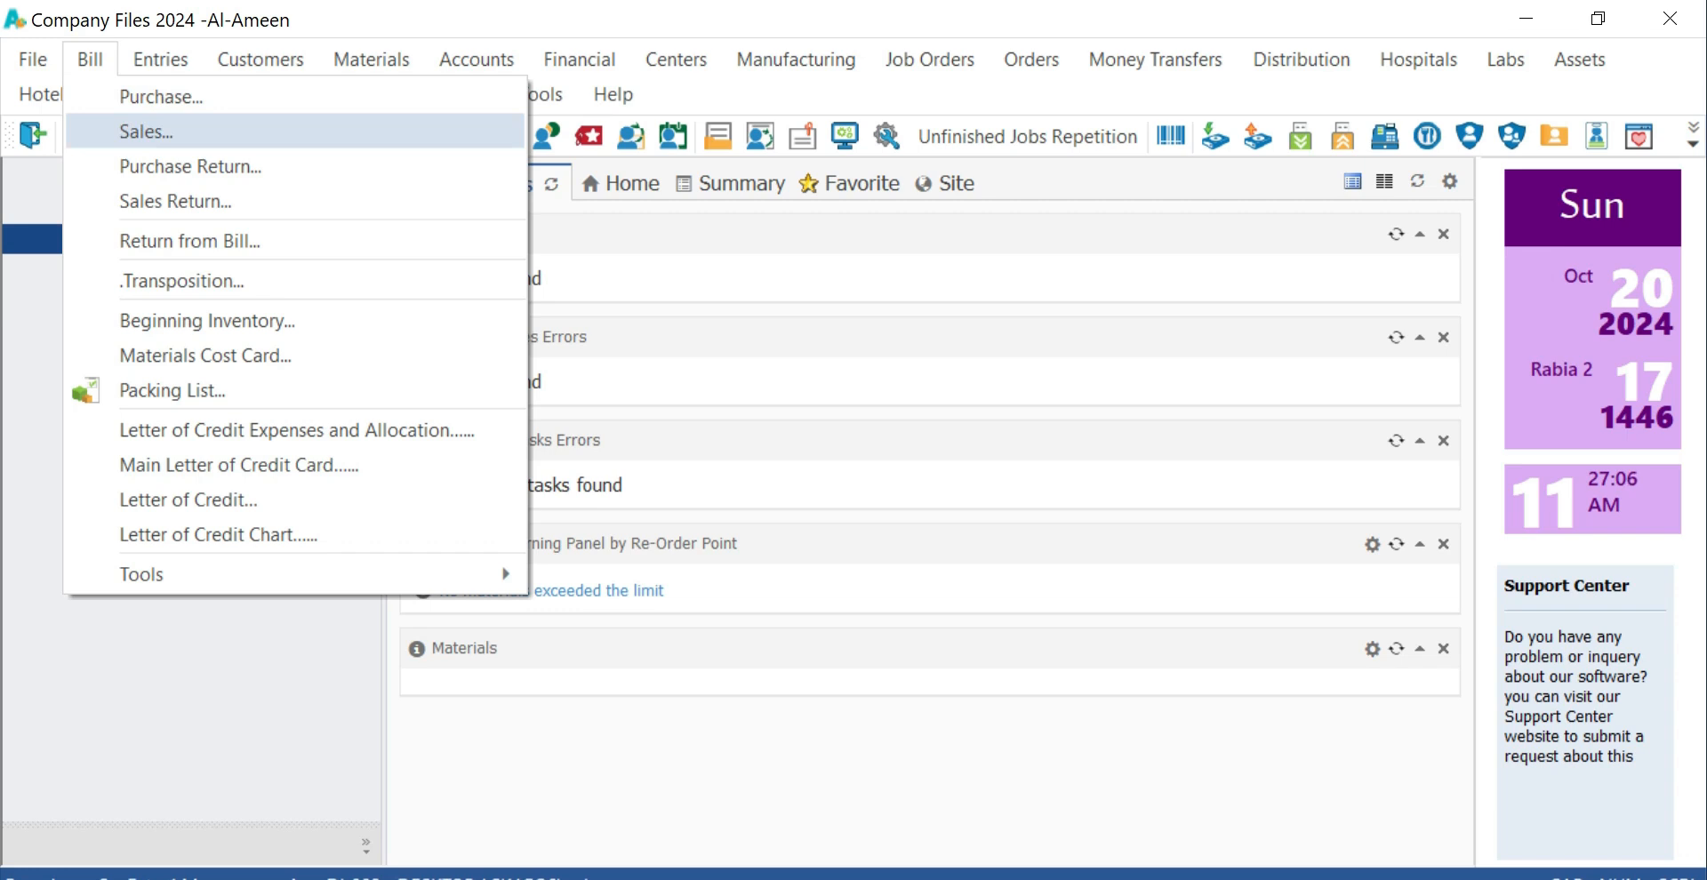
{"action": "key", "text": "Return"}
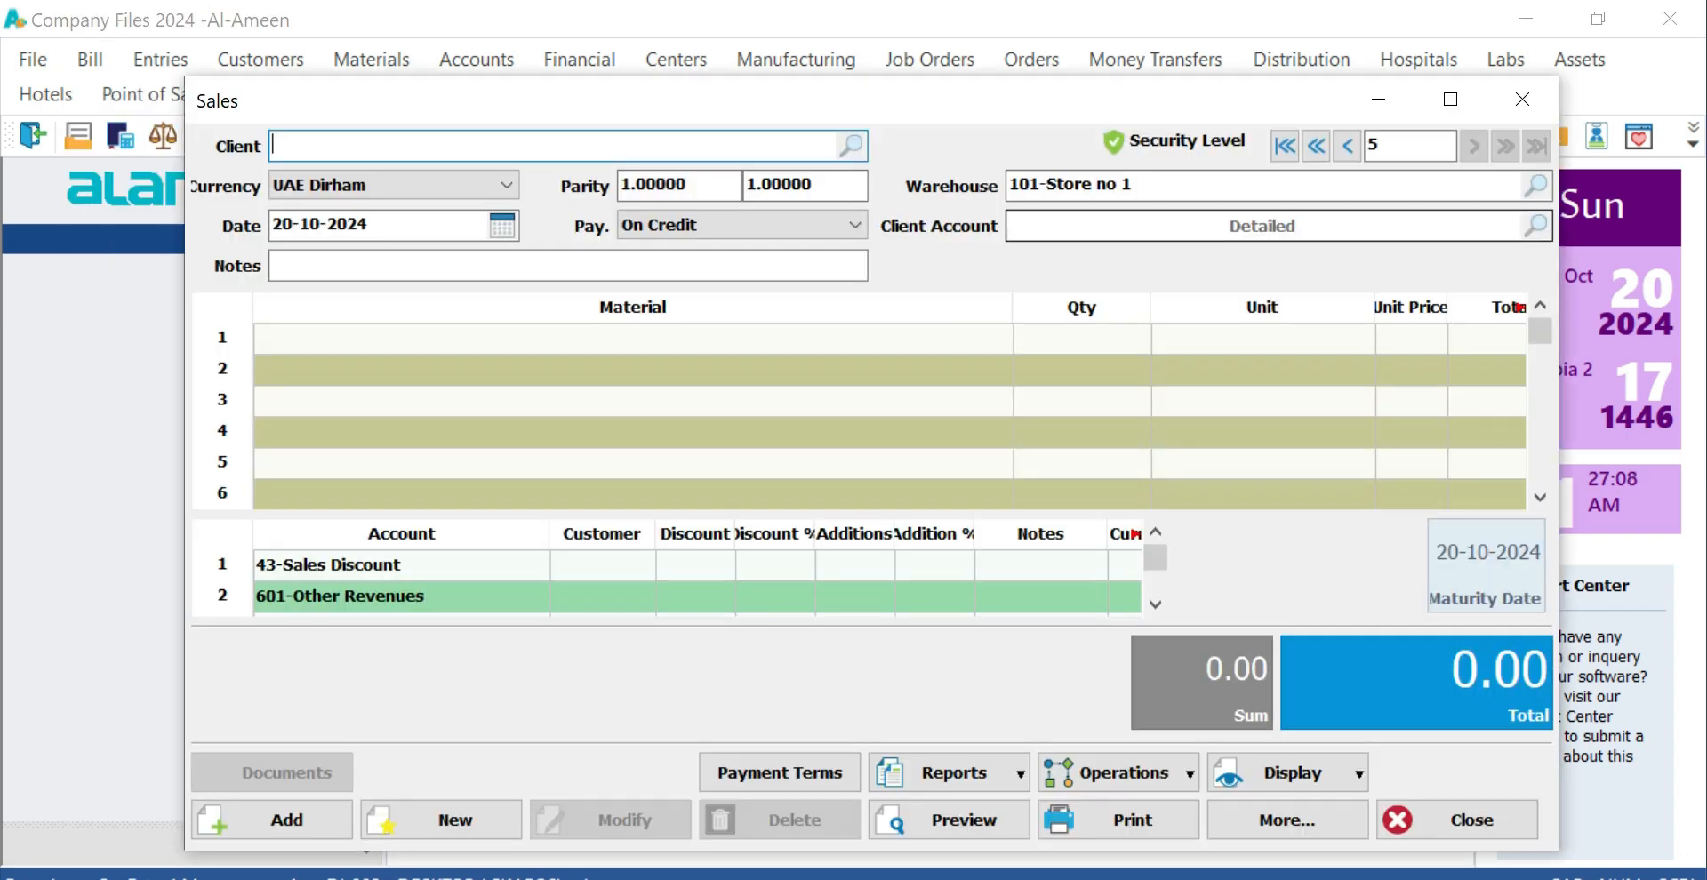
{"action": "left_click", "coordinate": [1347, 146]}
{"action": "left_click", "coordinate": [1410, 146]}
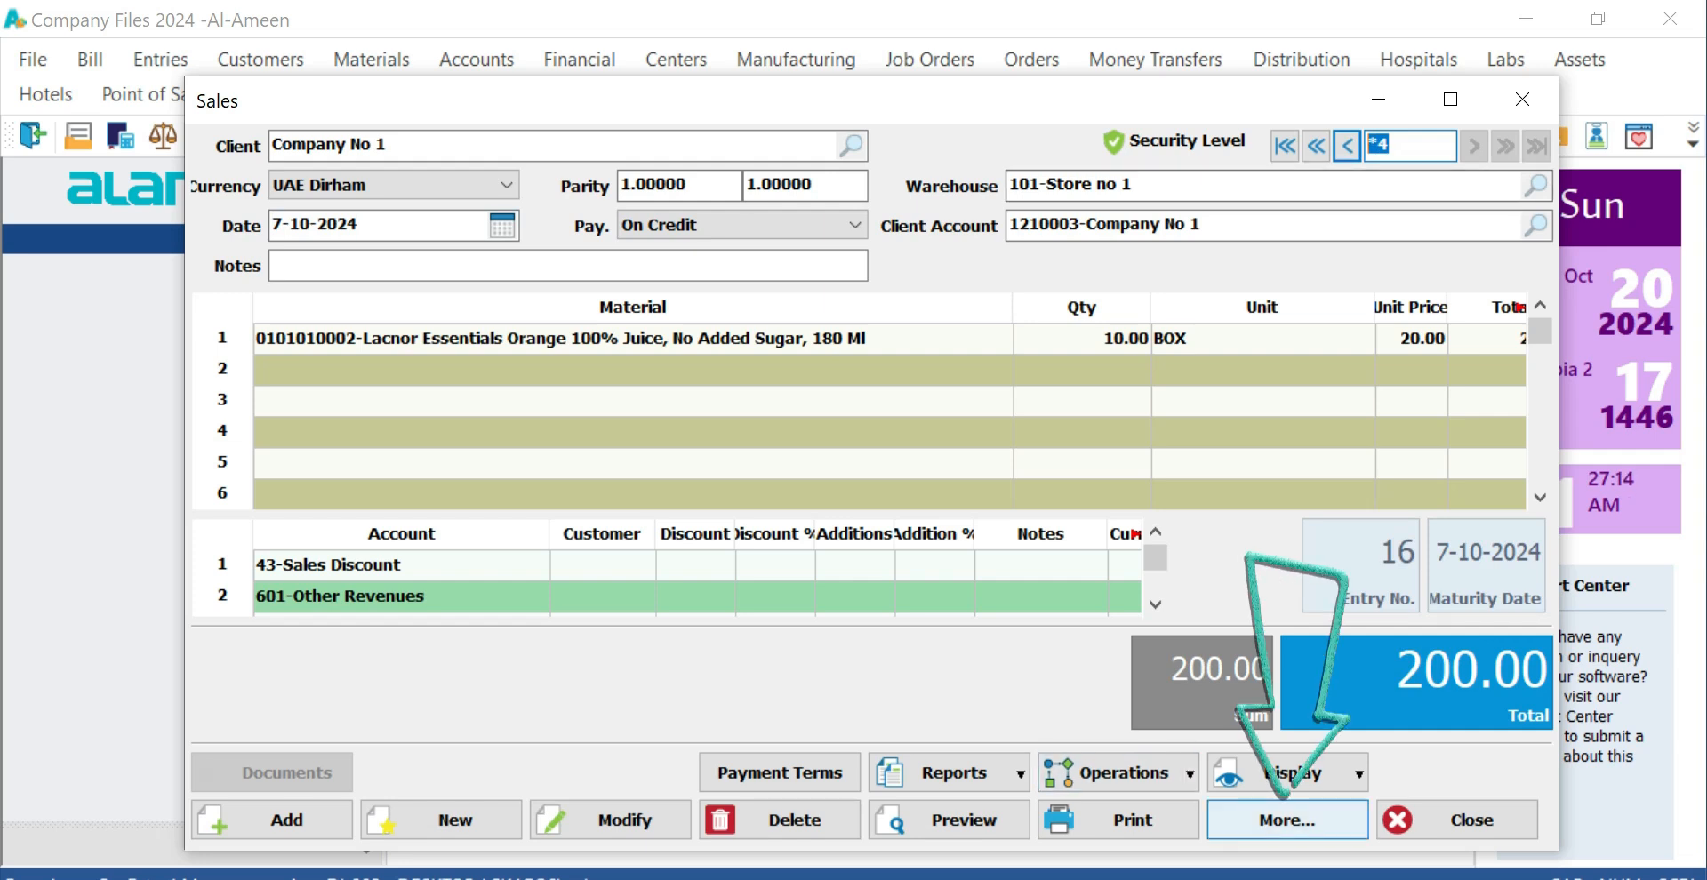
{"action": "left_click", "coordinate": [1286, 819]}
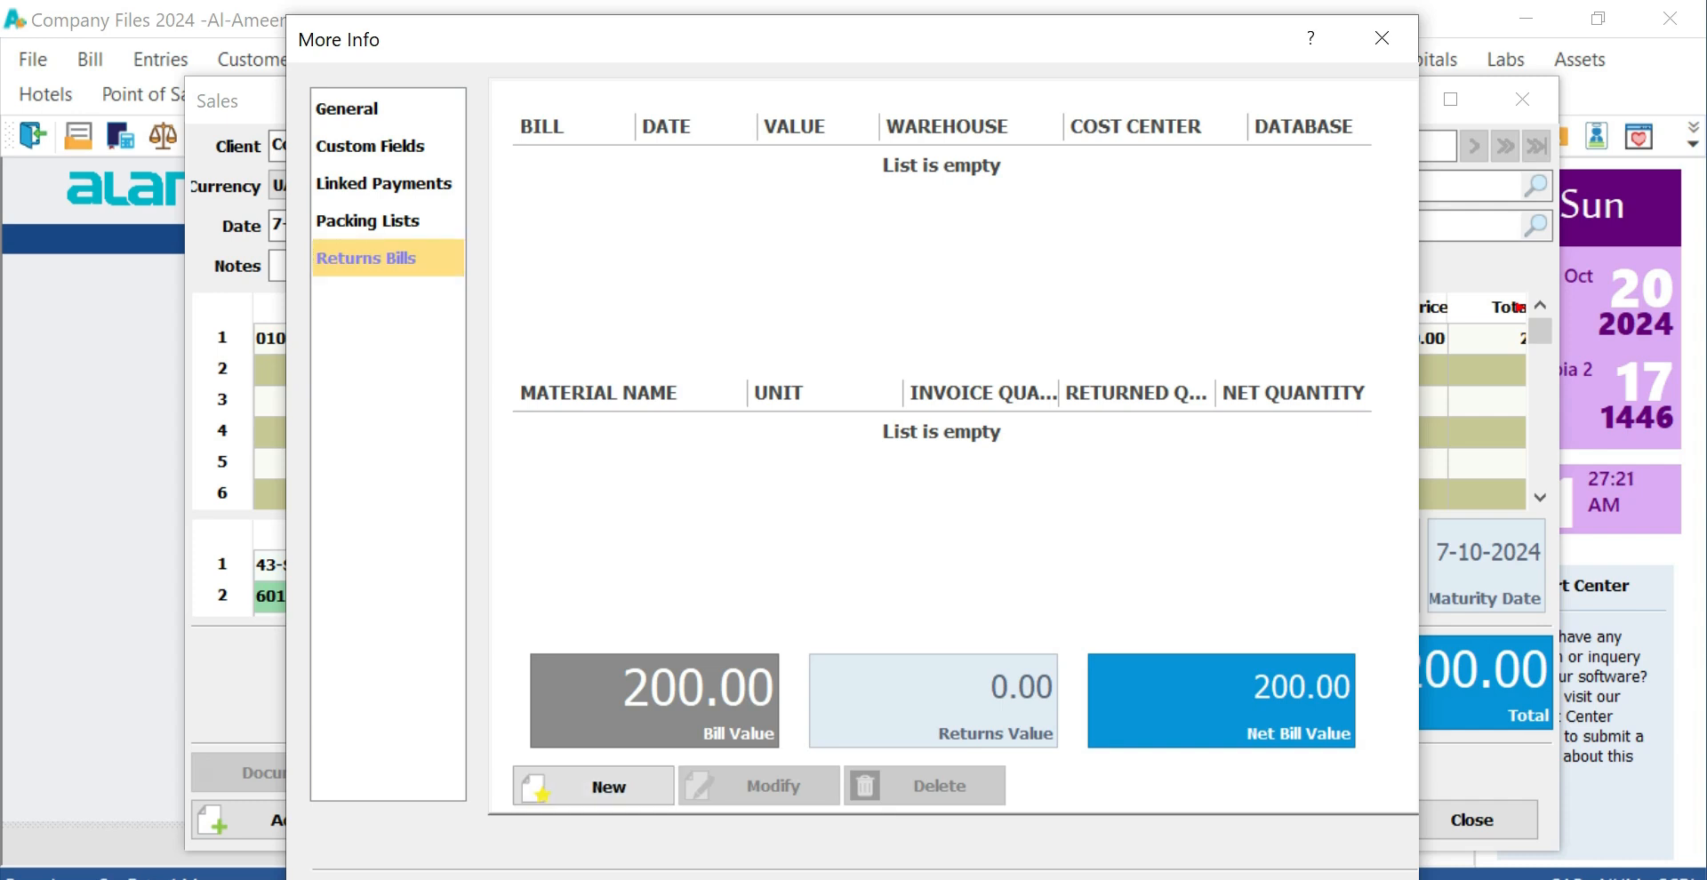
{"action": "left_click", "coordinate": [594, 786]}
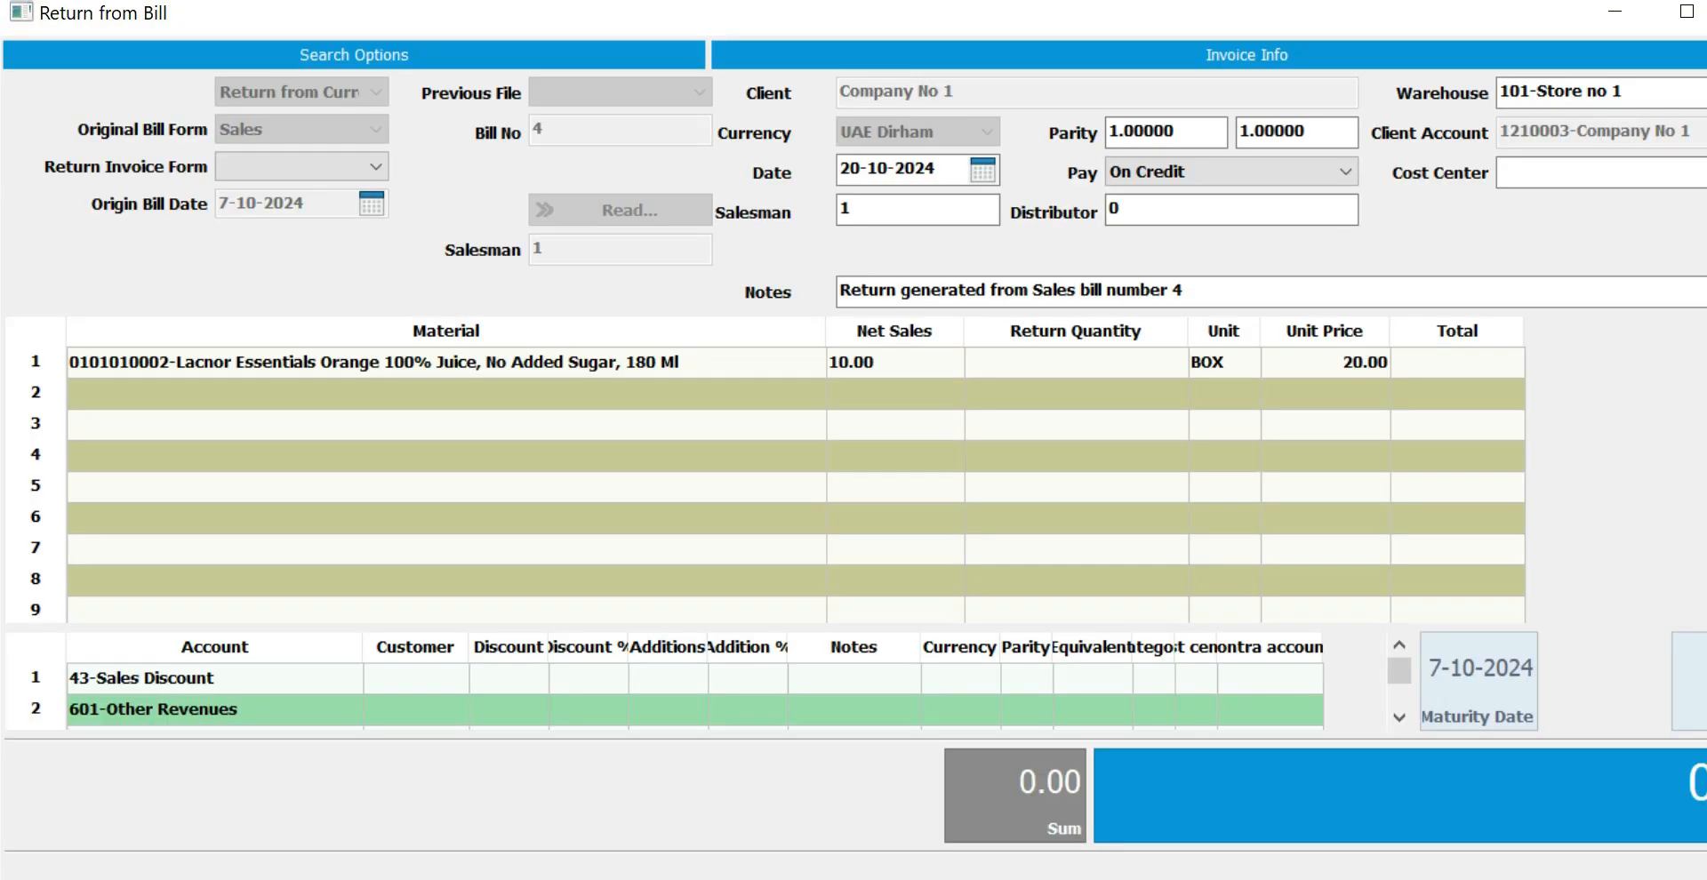
Step: Review the net sales and warehouse in the return from sales bill 4, and close it and the sales bill without adding anything
{"action": "left_click", "coordinate": [895, 362]}
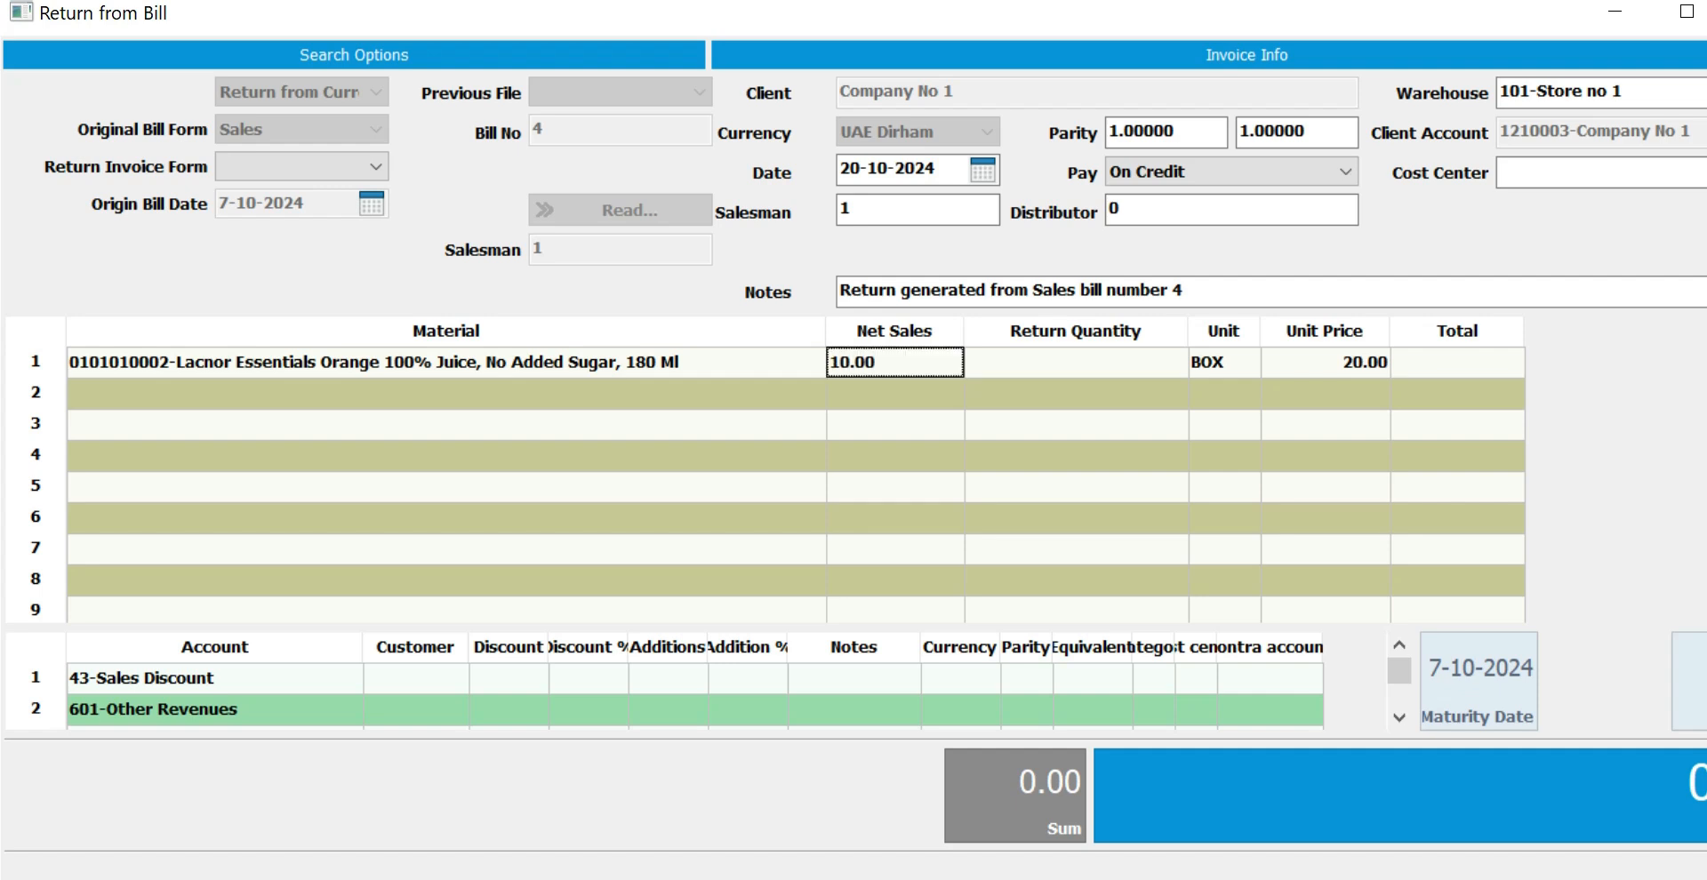
{"action": "left_click", "coordinate": [1687, 11]}
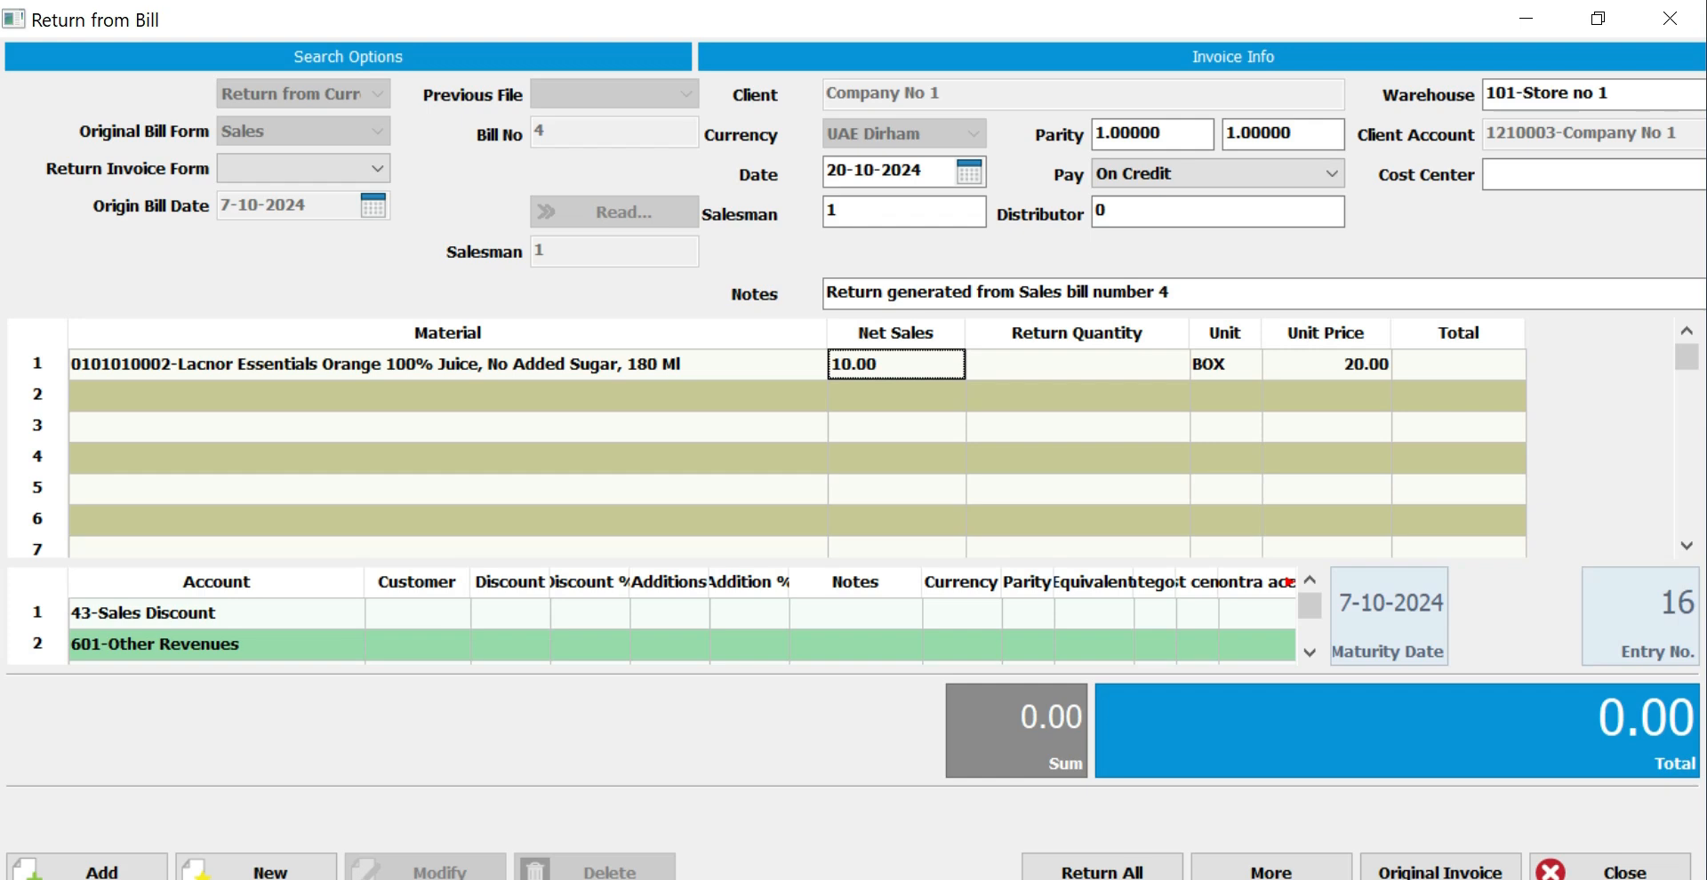
{"action": "left_click_drag", "start_coordinate": [1245, 18], "coordinate": [1235, 61]}
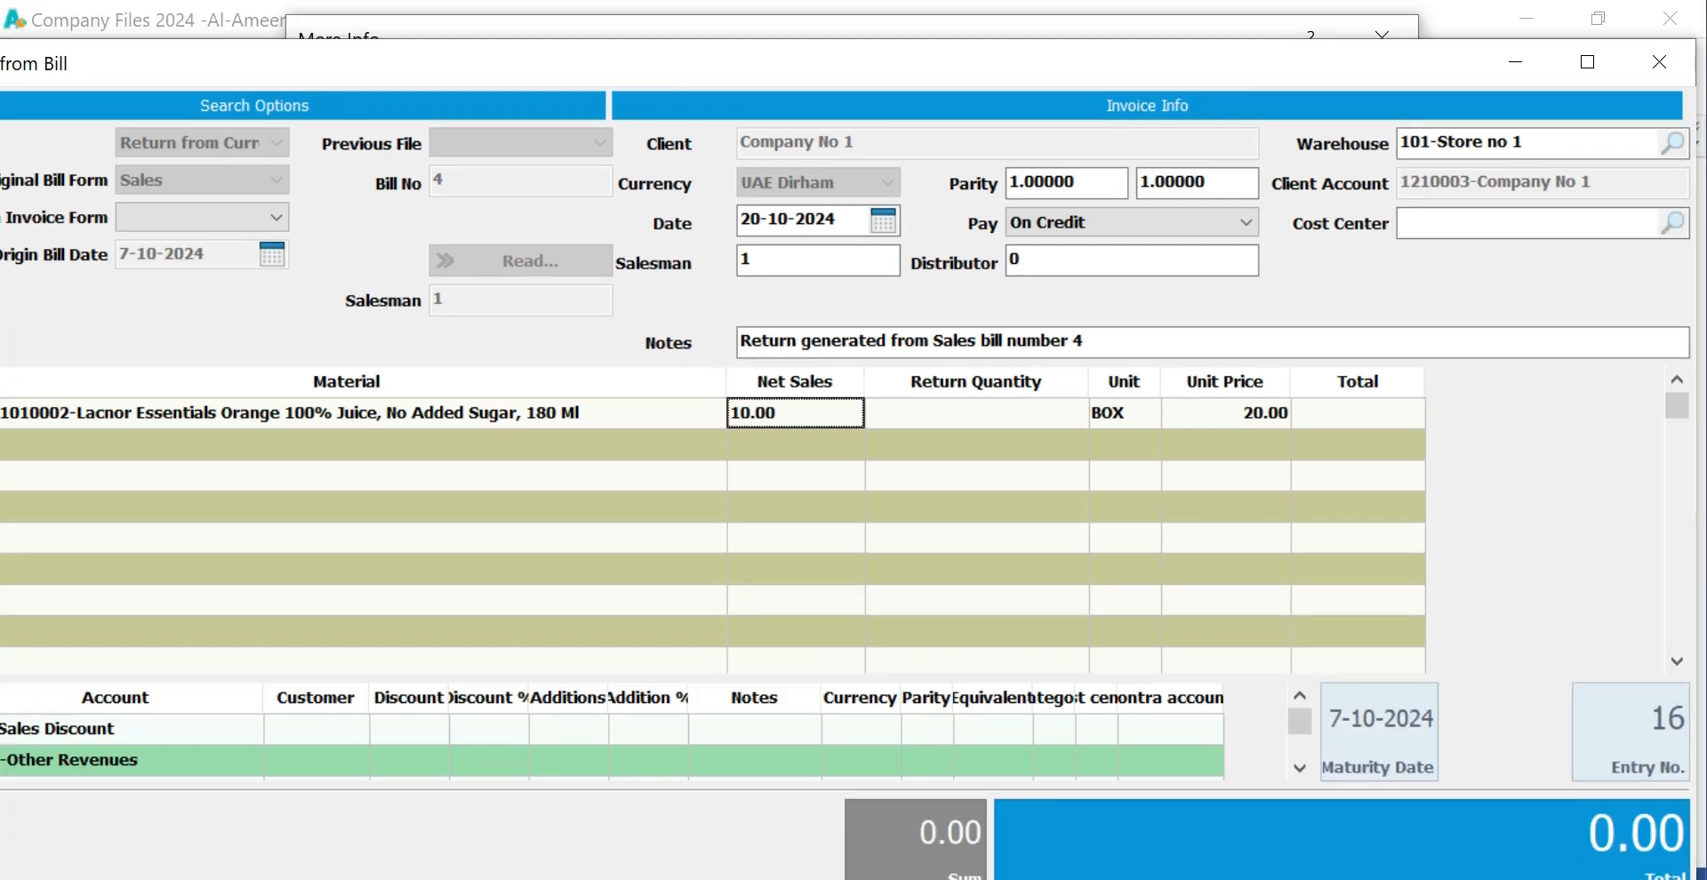
{"action": "left_click_drag", "start_coordinate": [1080, 39], "coordinate": [1129, 26]}
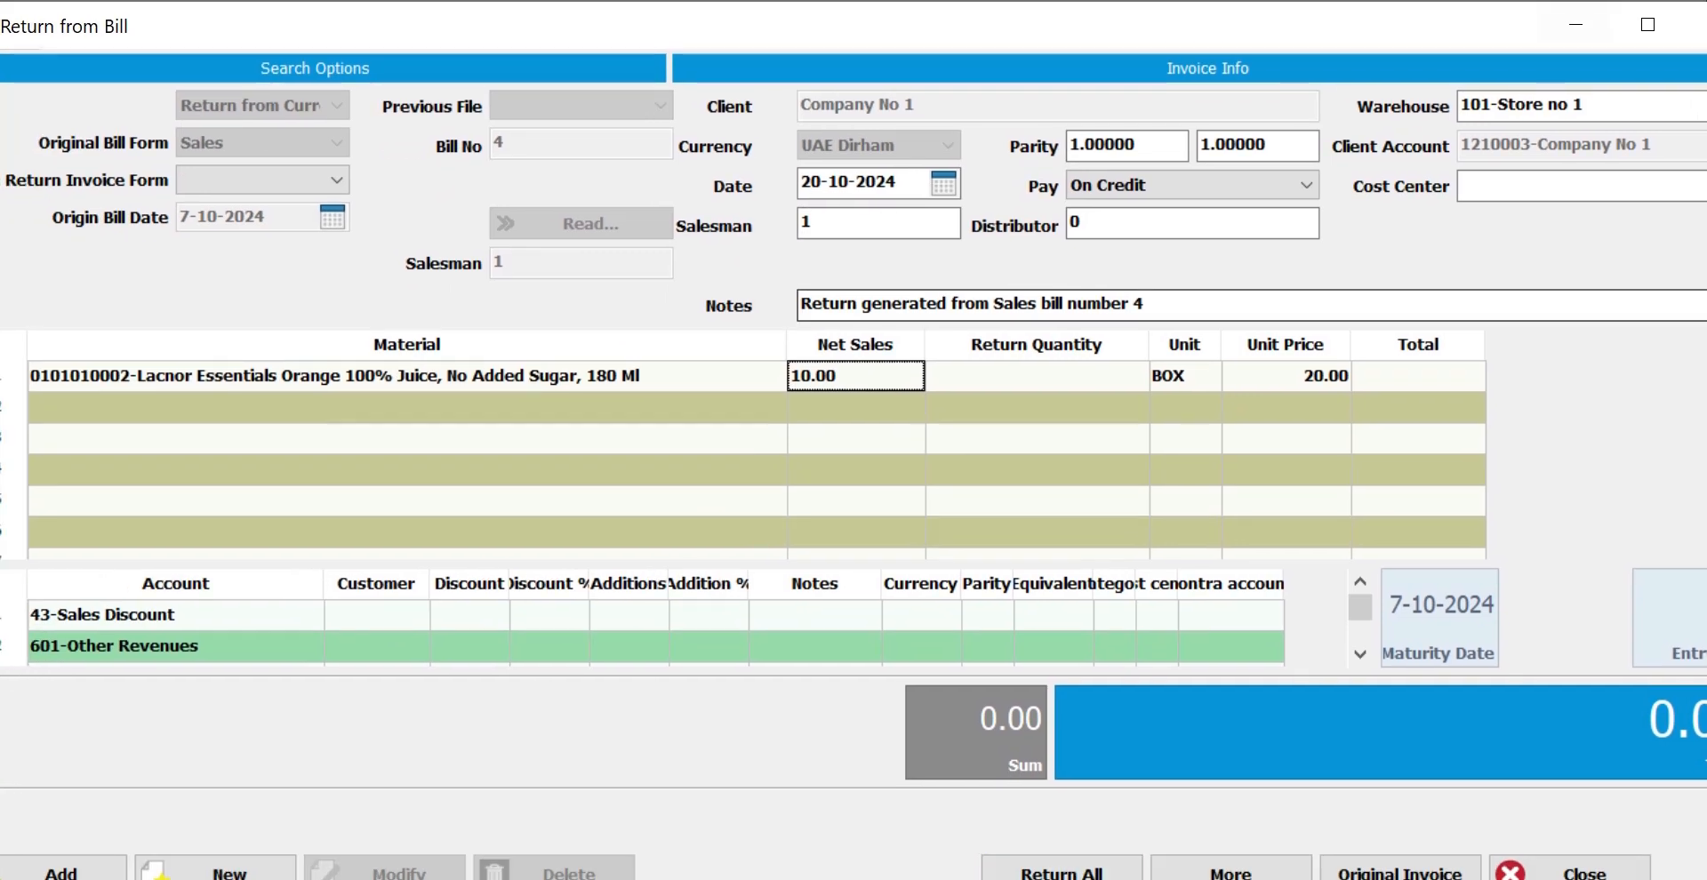
{"action": "double_click", "coordinate": [1500, 105]}
{"action": "left_click_drag", "start_coordinate": [1500, 105], "coordinate": [1460, 105]}
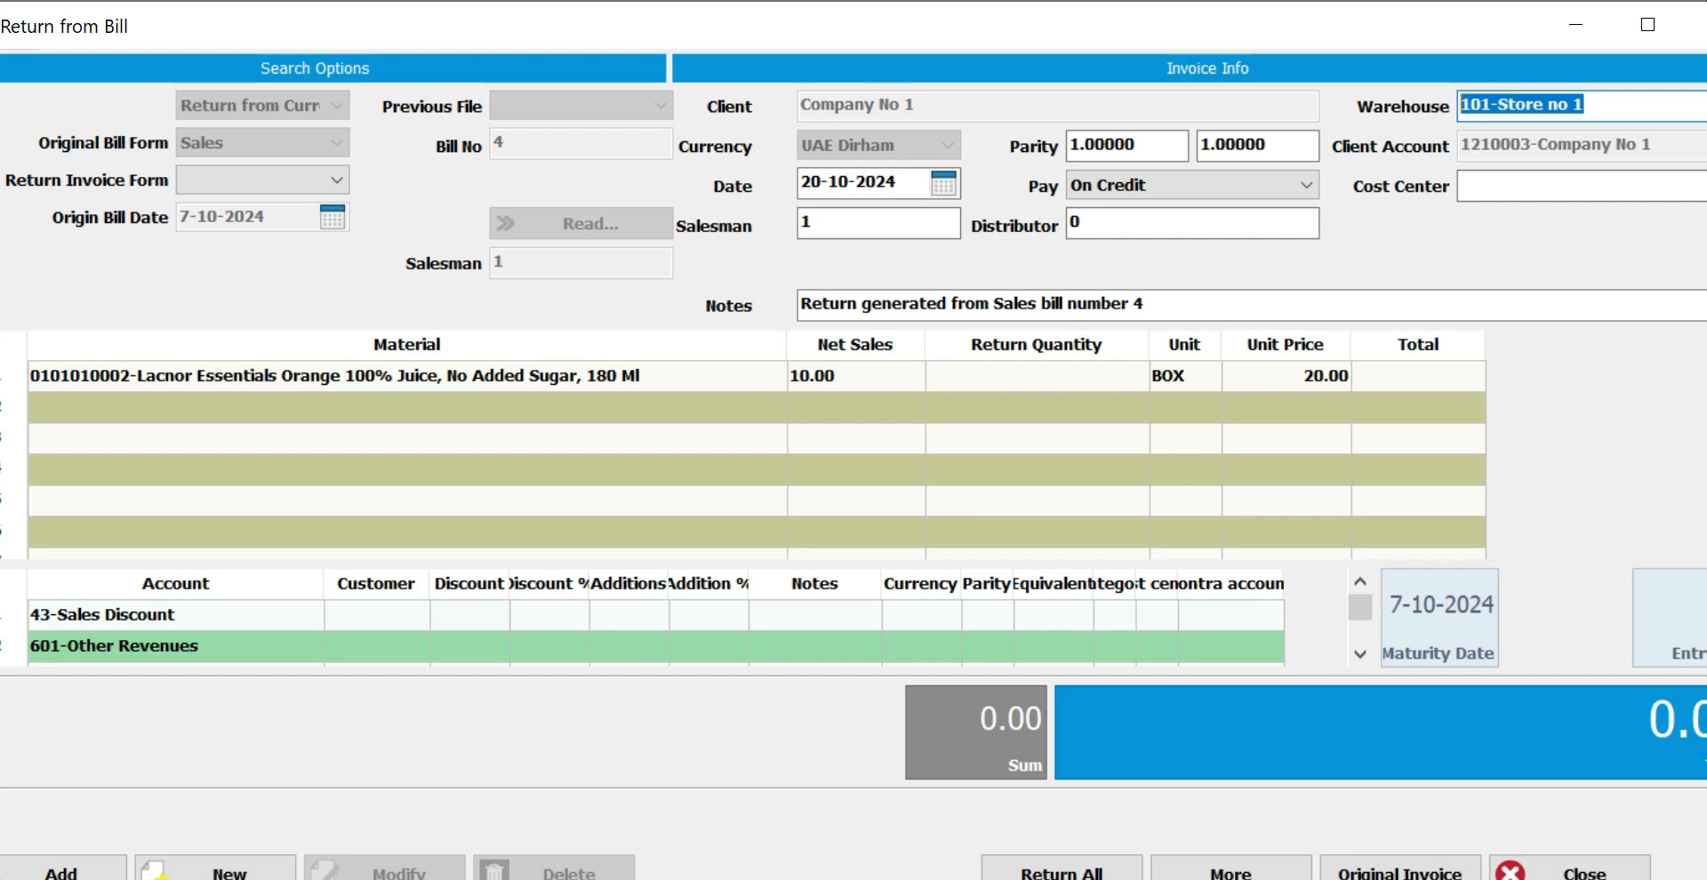
{"action": "mouse_move", "coordinate": [854, 26]}
{"action": "left_mouse_down"}
{"action": "mouse_move", "coordinate": [854, 68]}
{"action": "mouse_move", "coordinate": [860, 44]}
{"action": "left_mouse_up"}
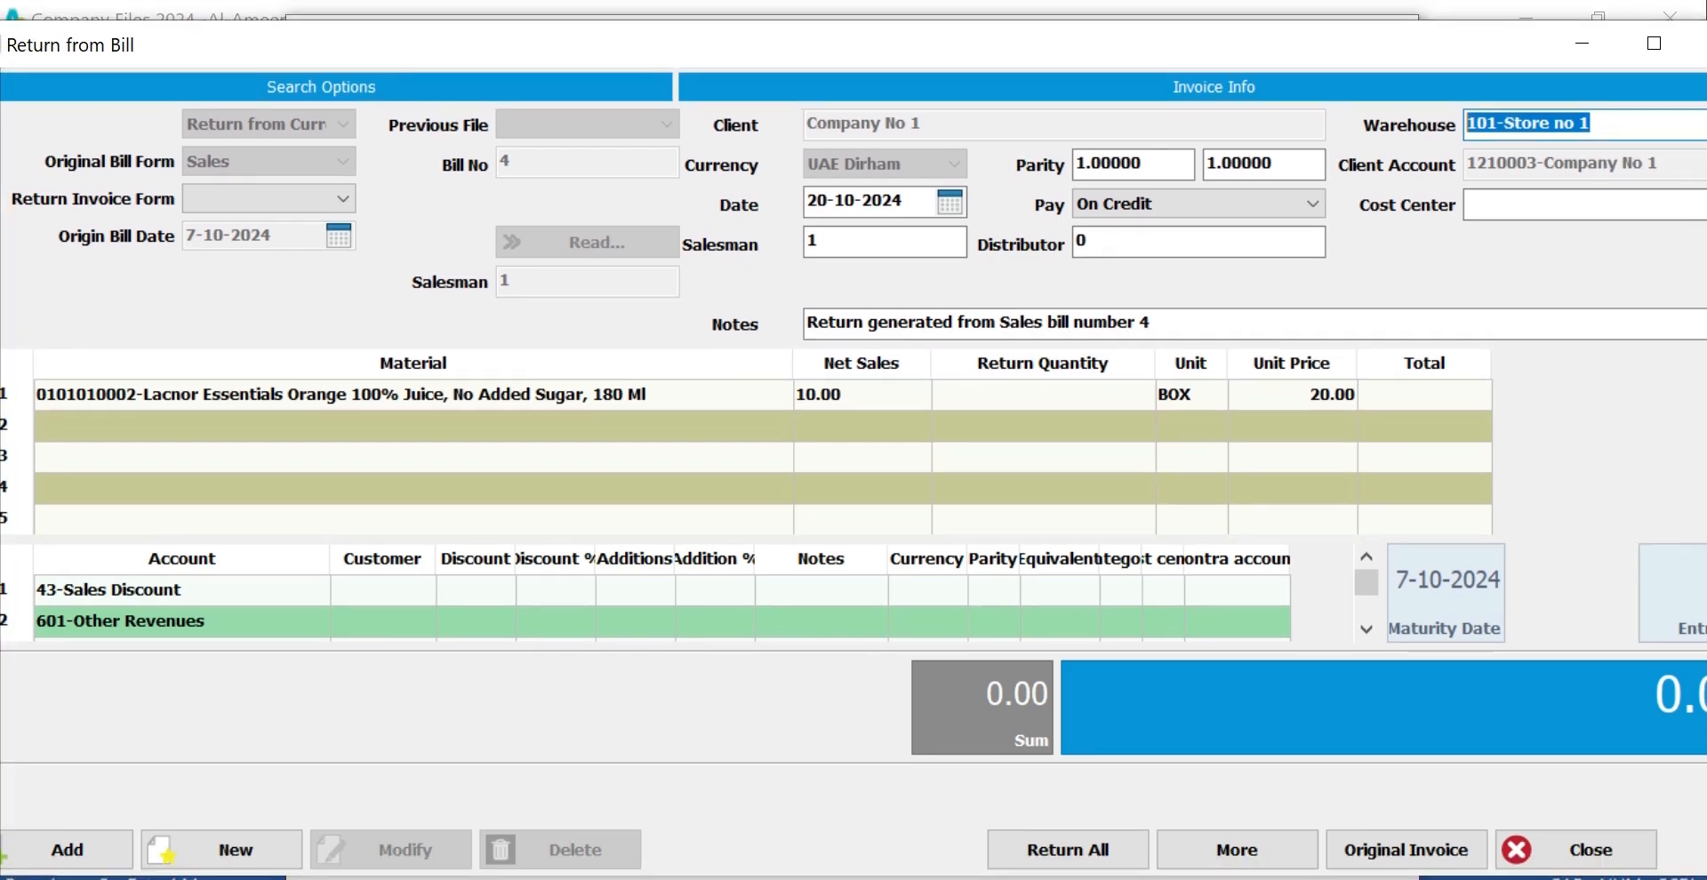
{"action": "left_click", "coordinate": [413, 457]}
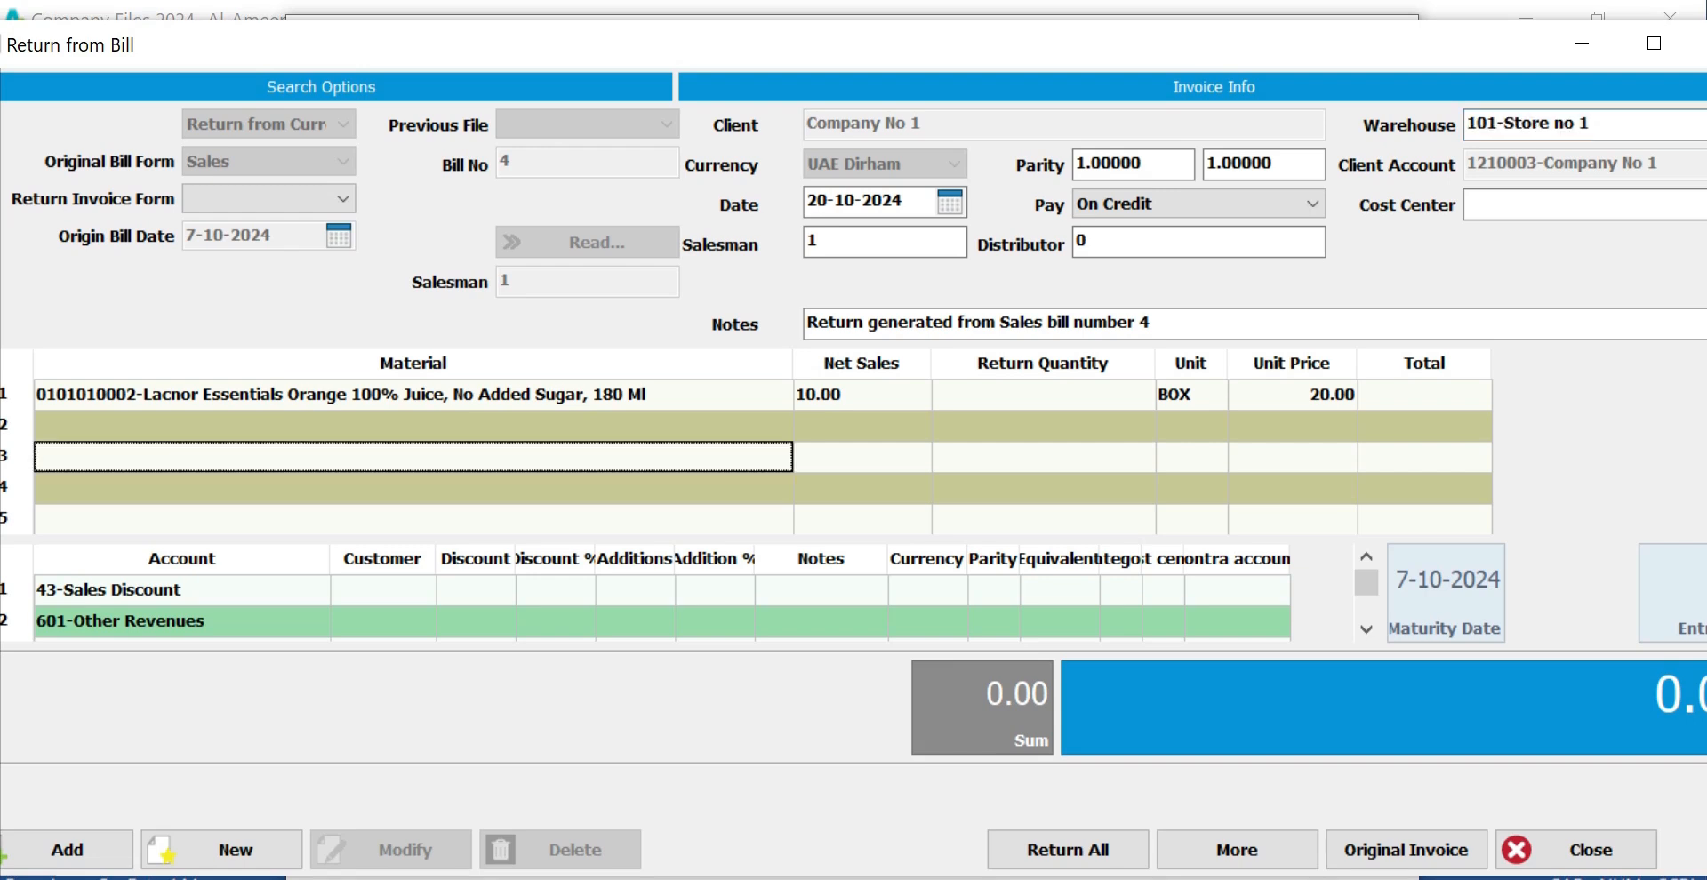
{"action": "left_click_drag", "start_coordinate": [1467, 45], "coordinate": [1332, 45]}
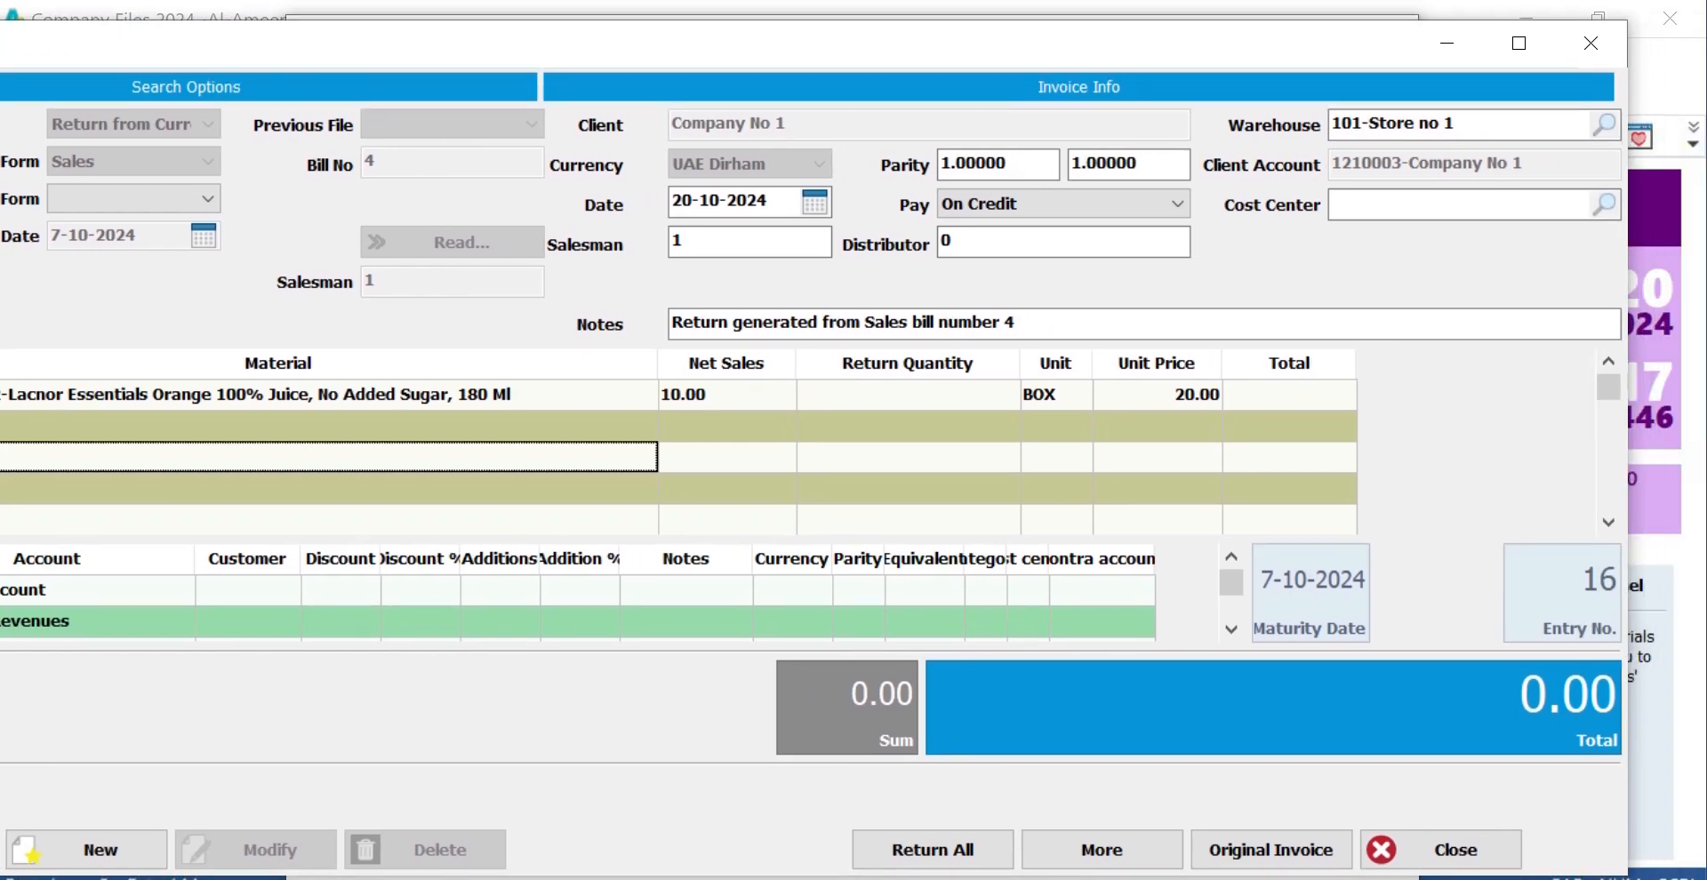
{"action": "left_click", "coordinate": [1591, 43]}
{"action": "left_click", "coordinate": [1382, 38]}
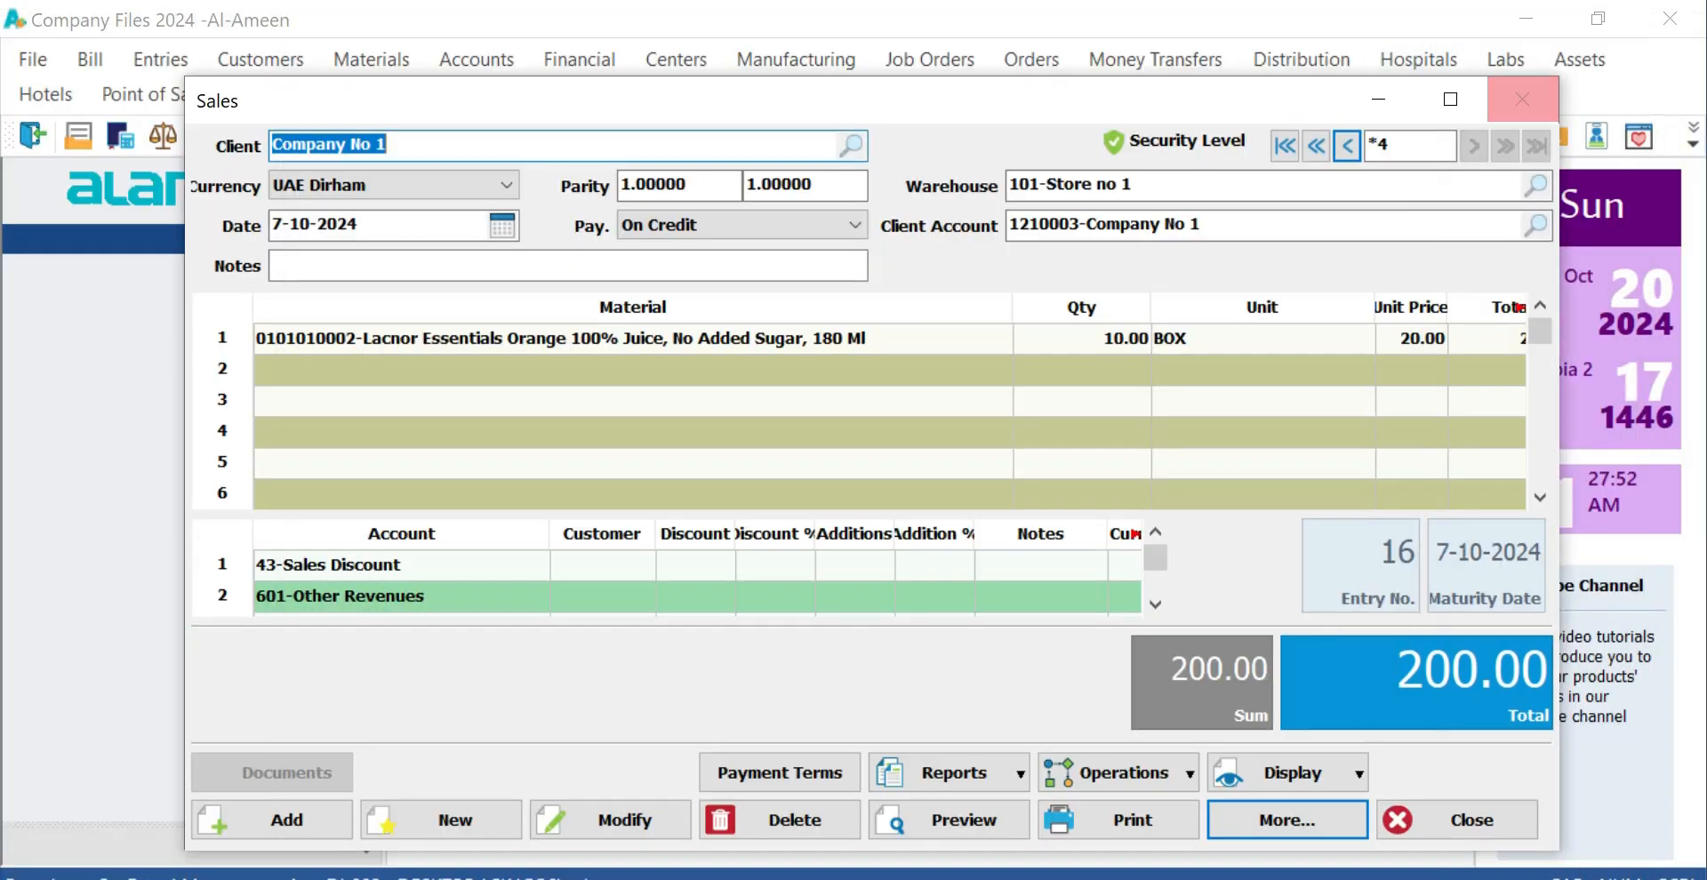
{"action": "left_click", "coordinate": [1522, 100]}
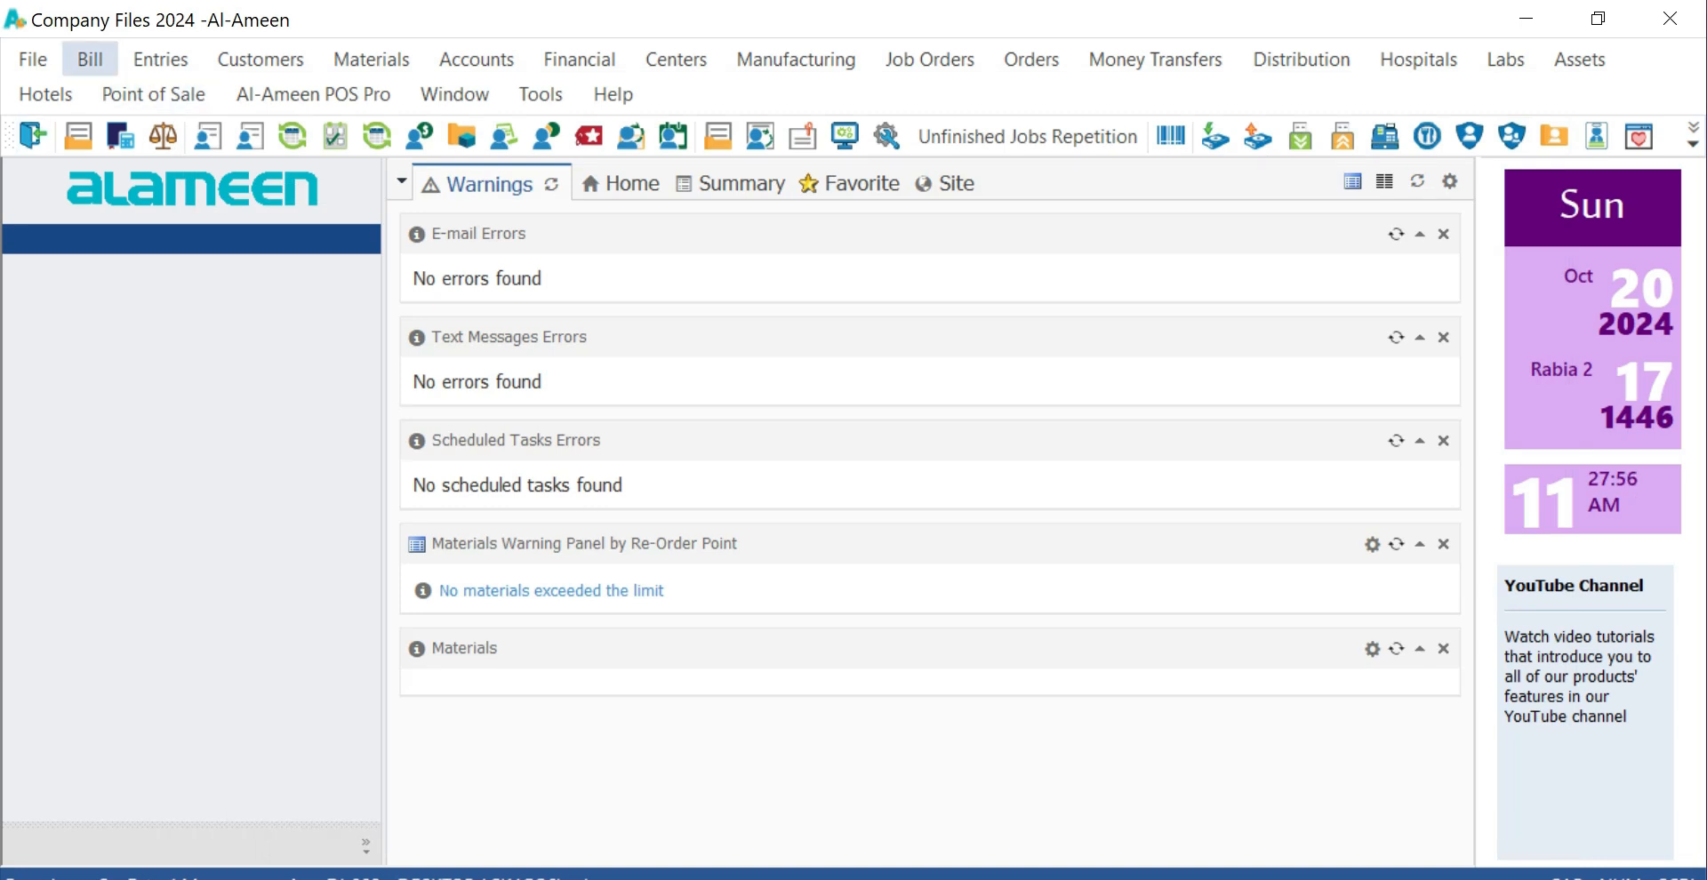
Step: Open a new Return from Bill and read purchase bill 1 into it with Purchase Return as the return invoice form
{"action": "left_click", "coordinate": [90, 59]}
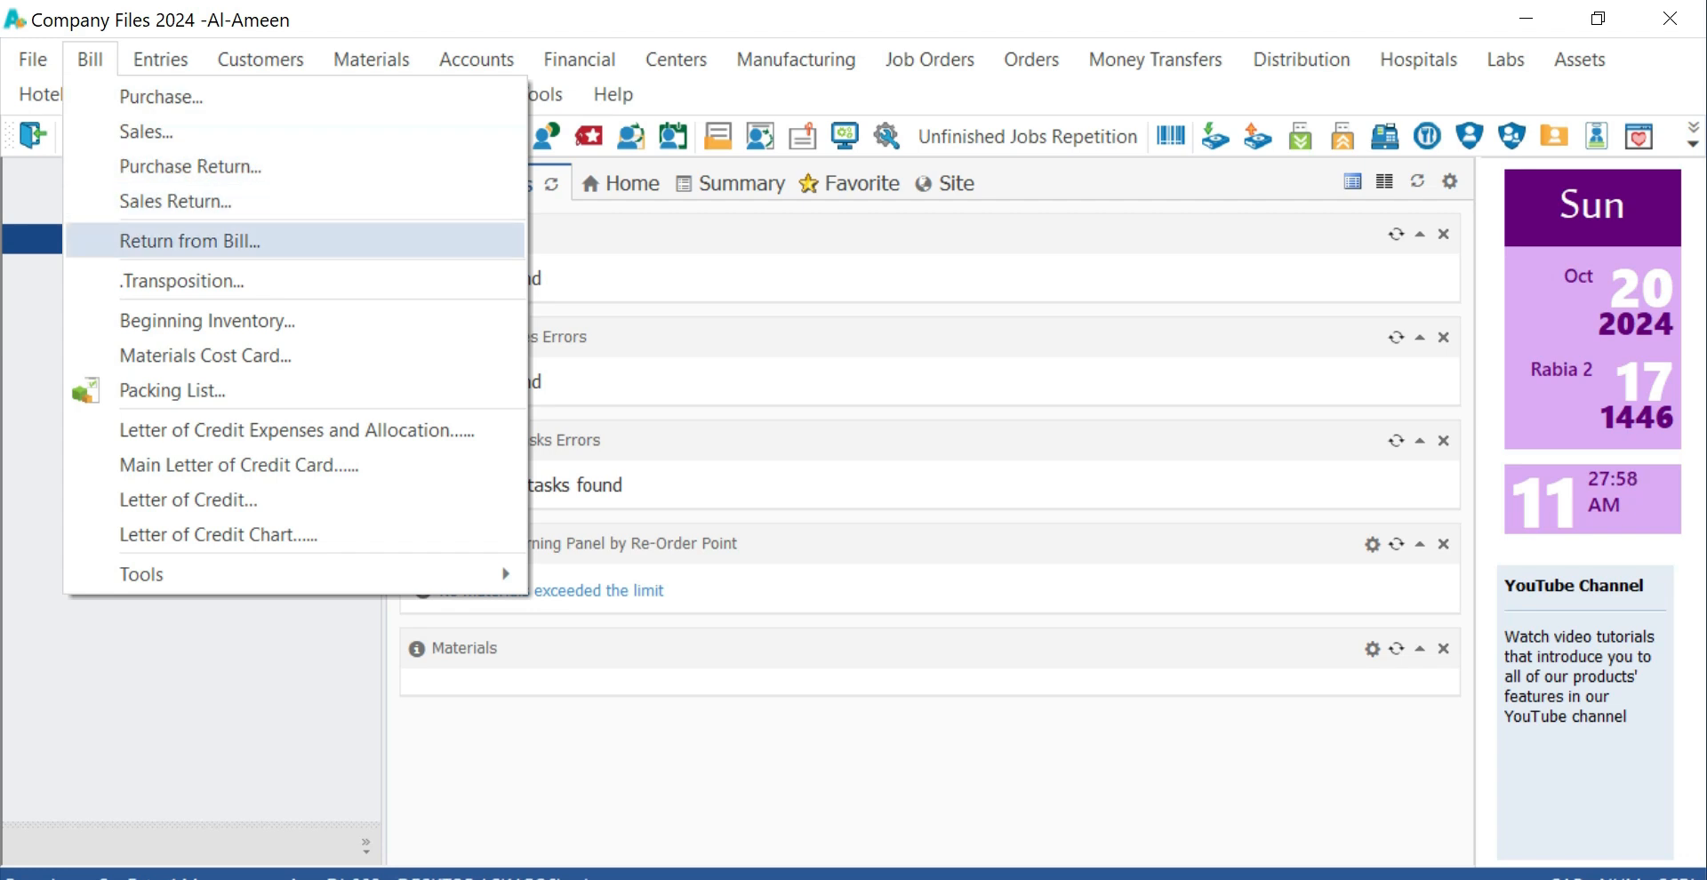
{"action": "key", "text": "Return"}
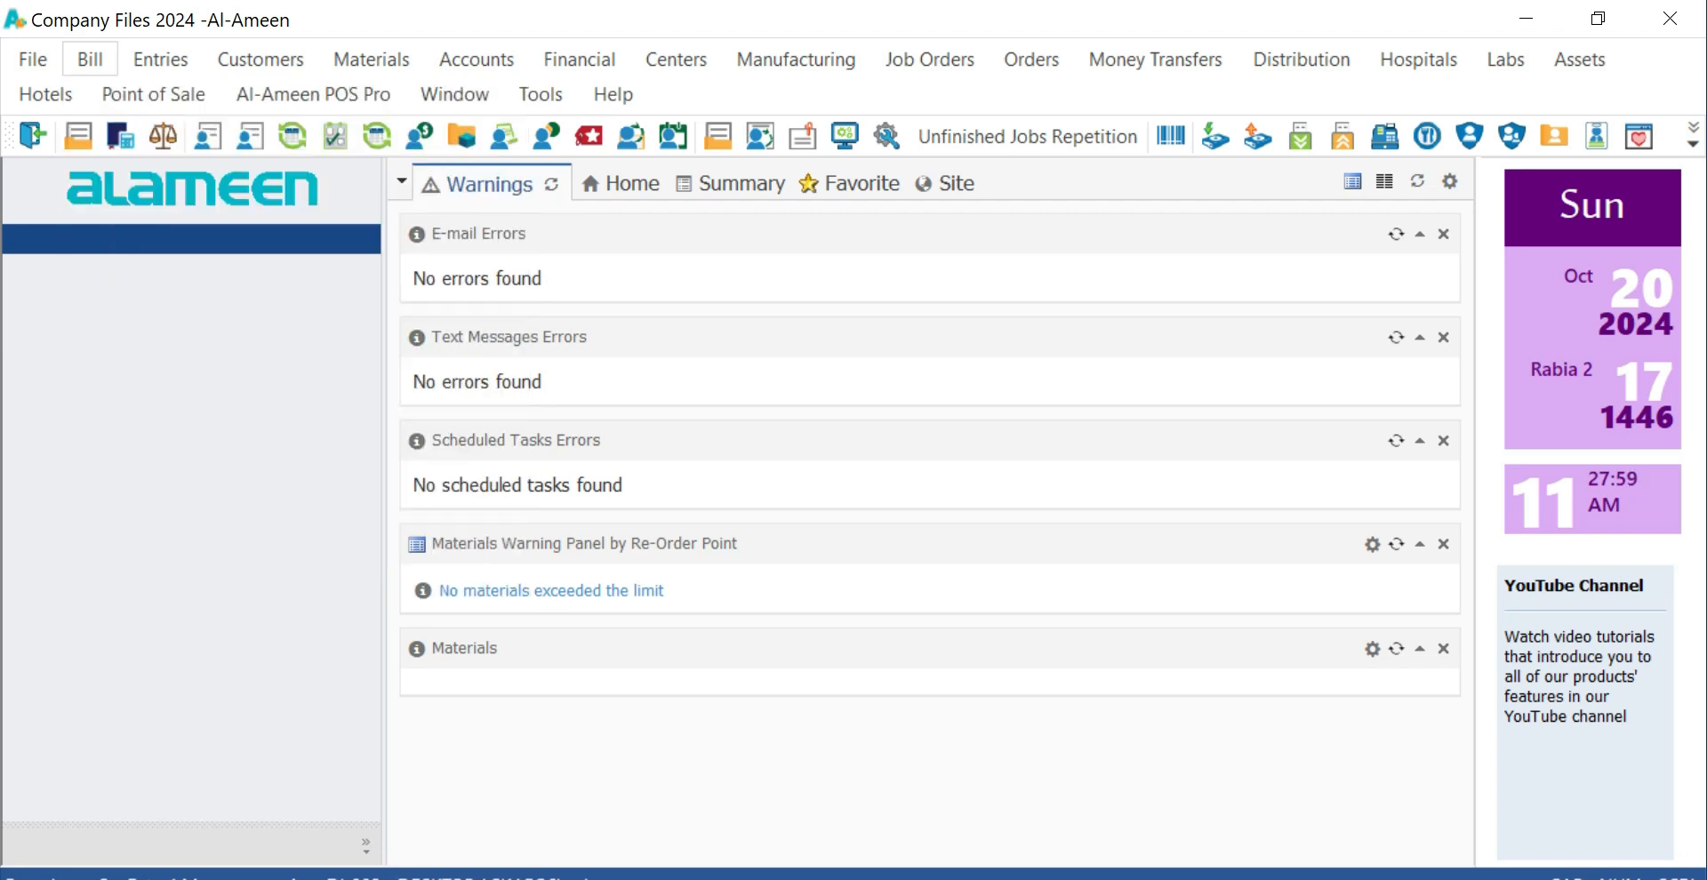
{"action": "left_click", "coordinate": [302, 130]}
{"action": "key", "text": "Return"}
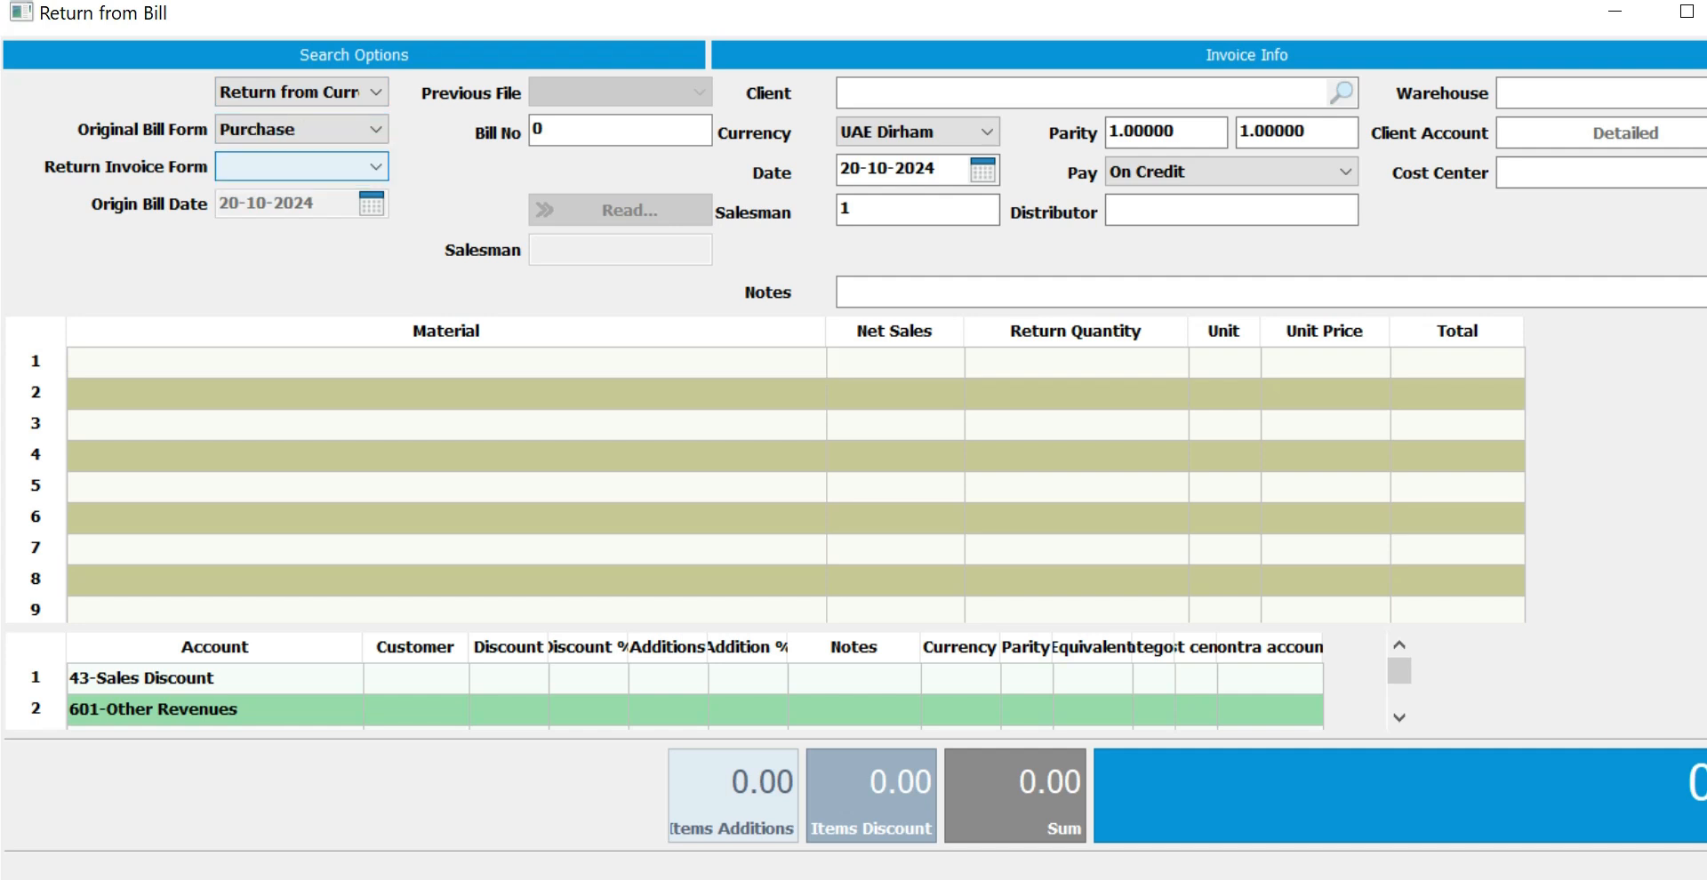
{"action": "key", "text": "alt+Down"}
{"action": "key", "text": "Down"}
{"action": "key", "text": "Return"}
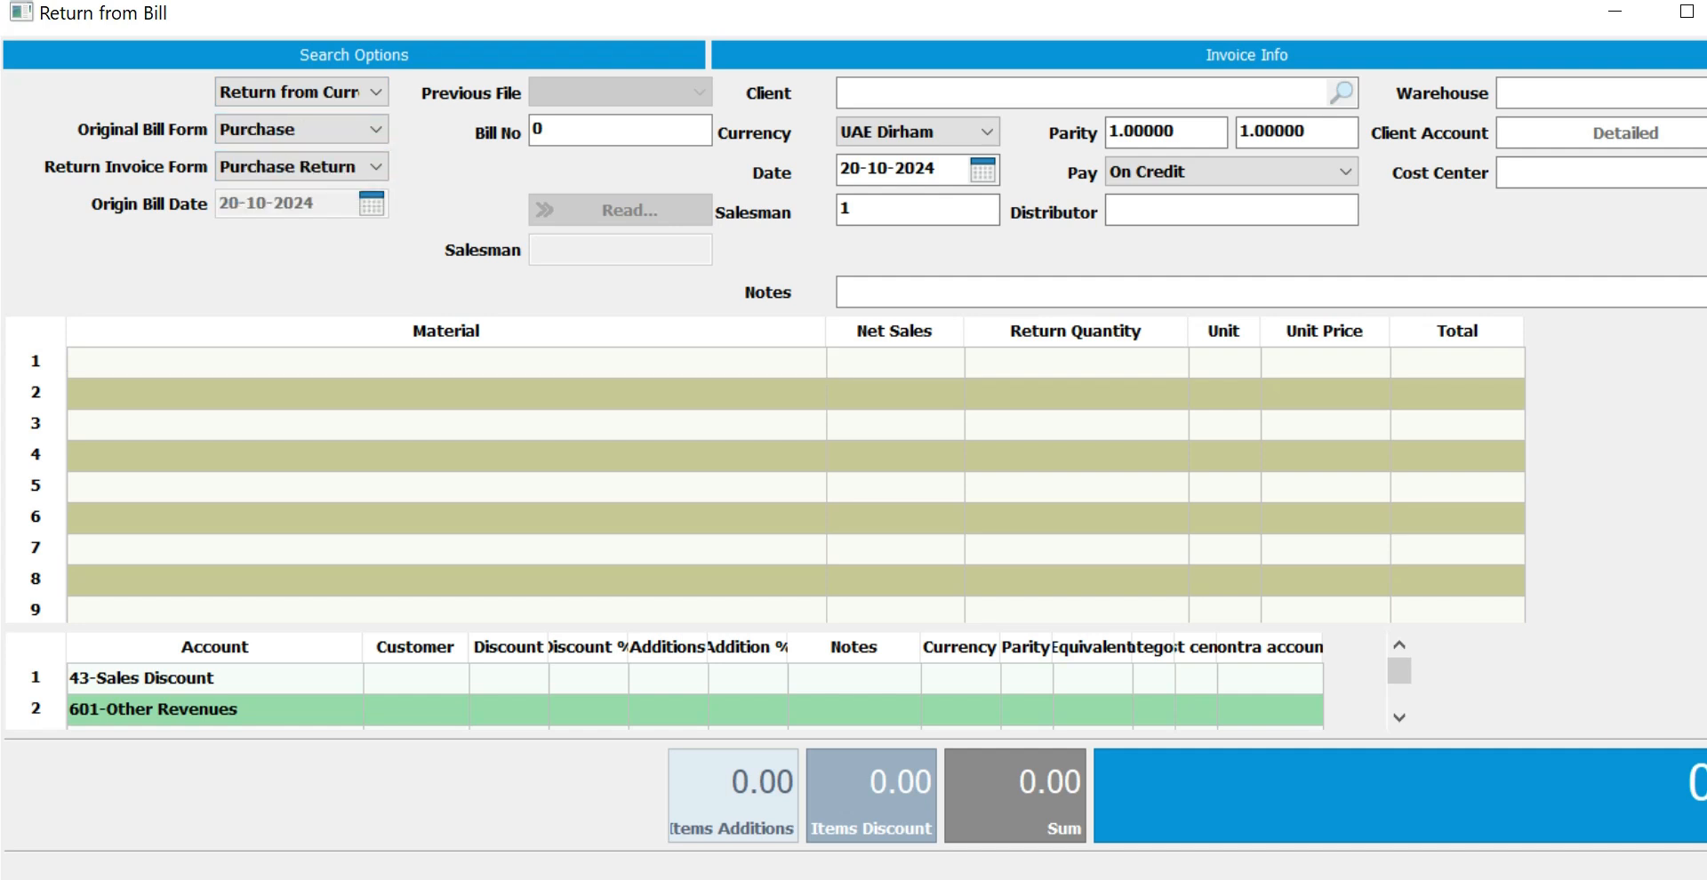
{"action": "key", "text": "Return"}
{"action": "type", "text": "1"}
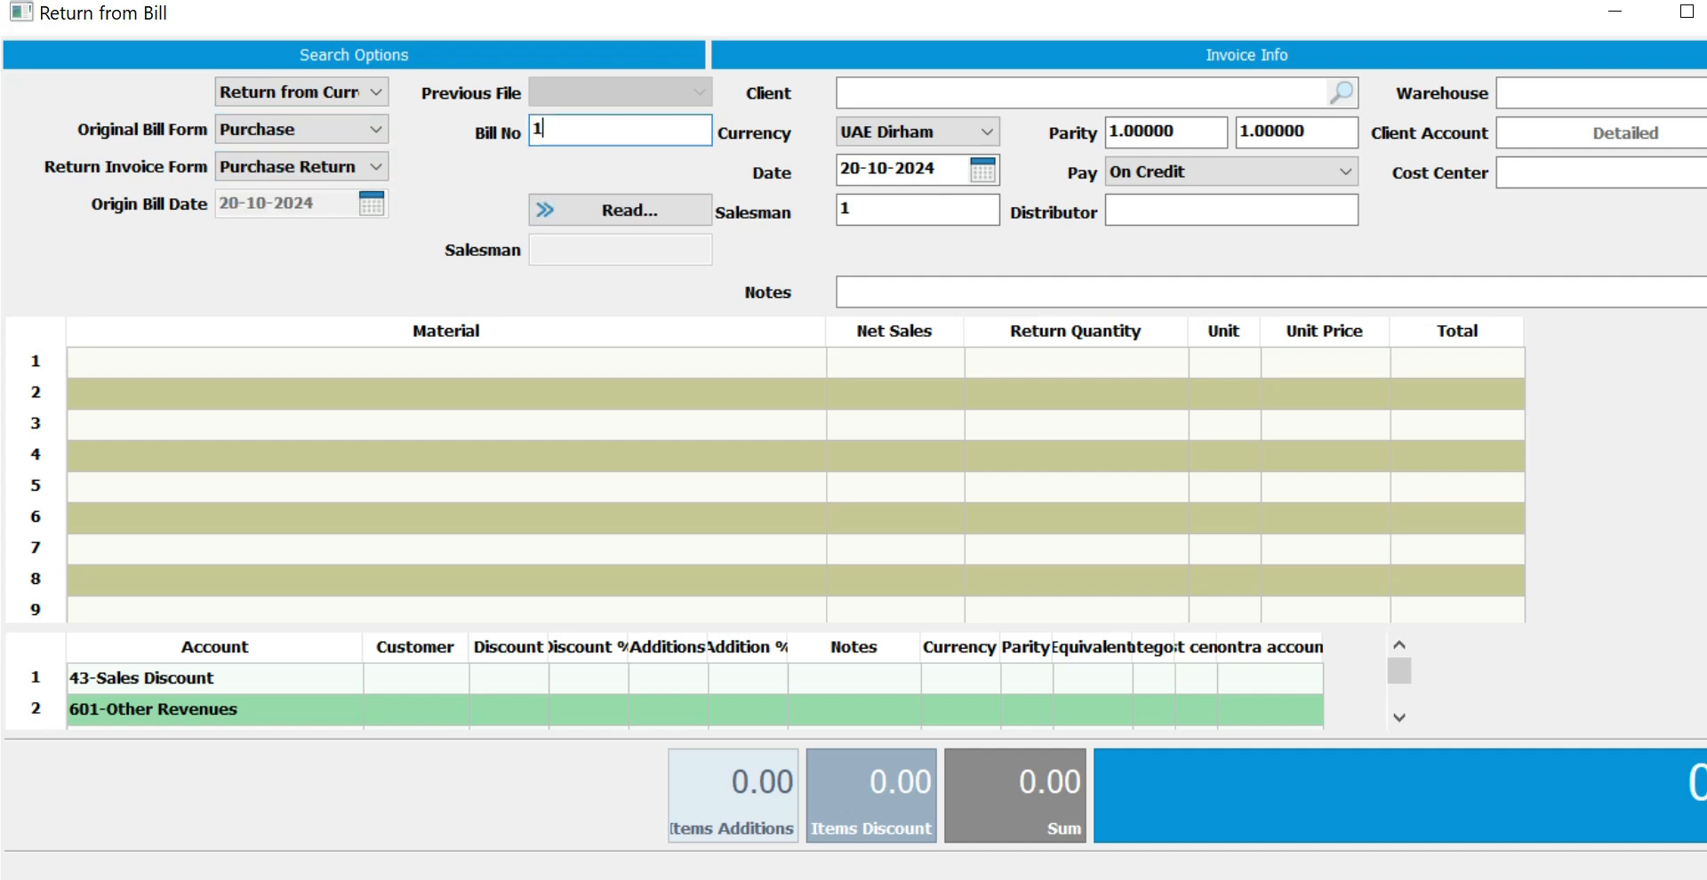
{"action": "key", "text": "Return"}
{"action": "key", "text": "Return"}
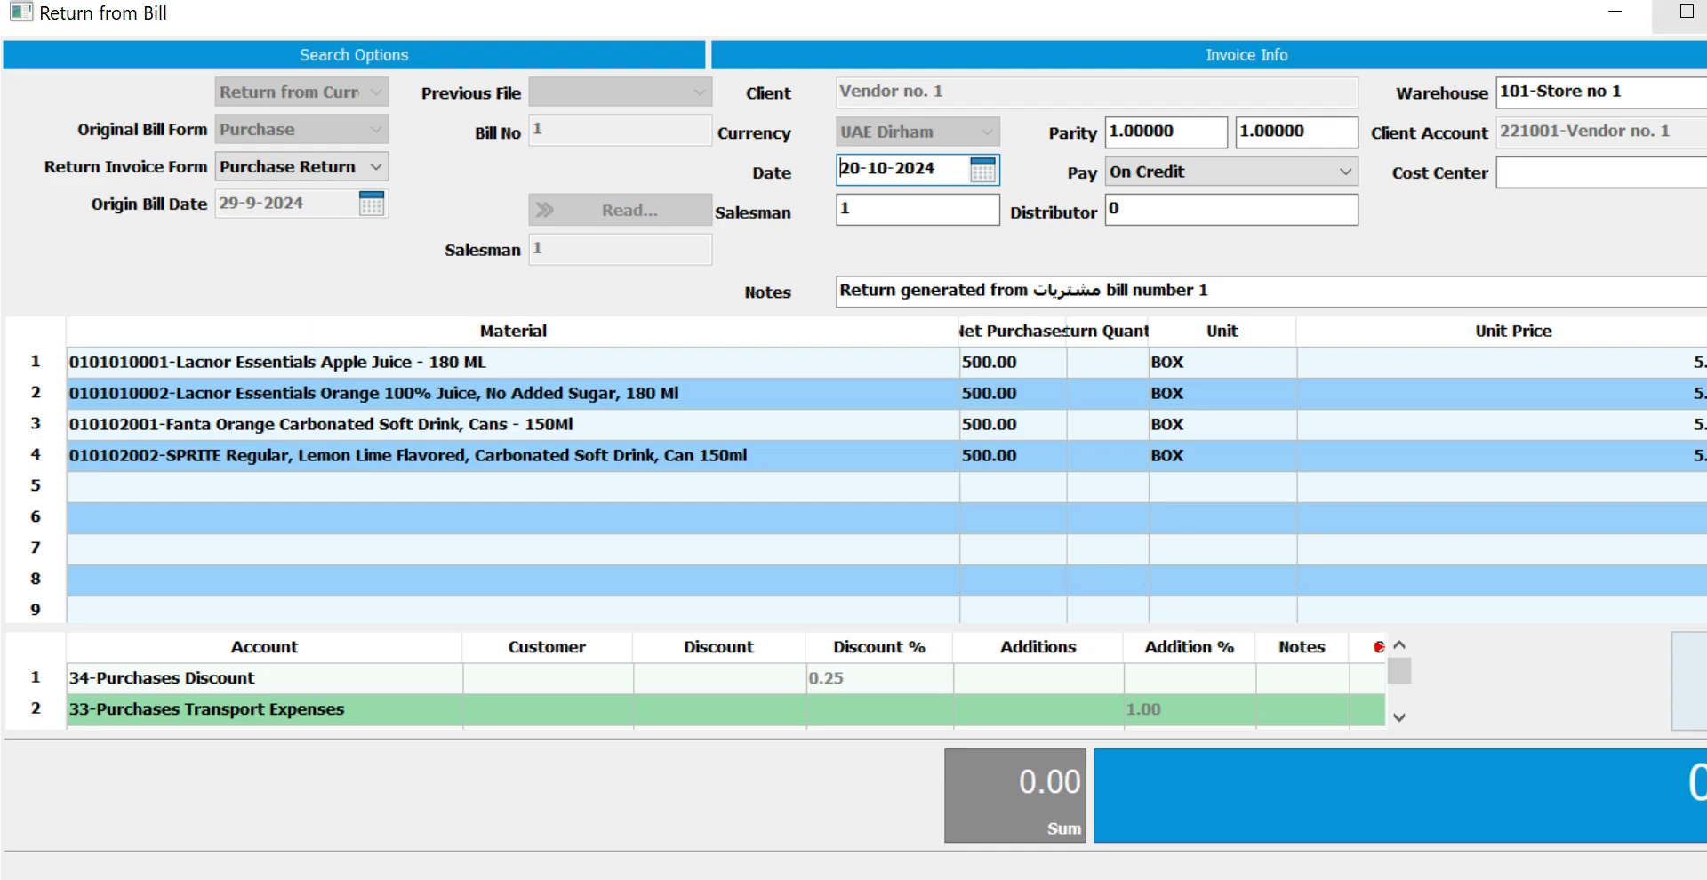
Step: View the purchase return at full window size and close it without saving
{"action": "left_click", "coordinate": [1686, 12]}
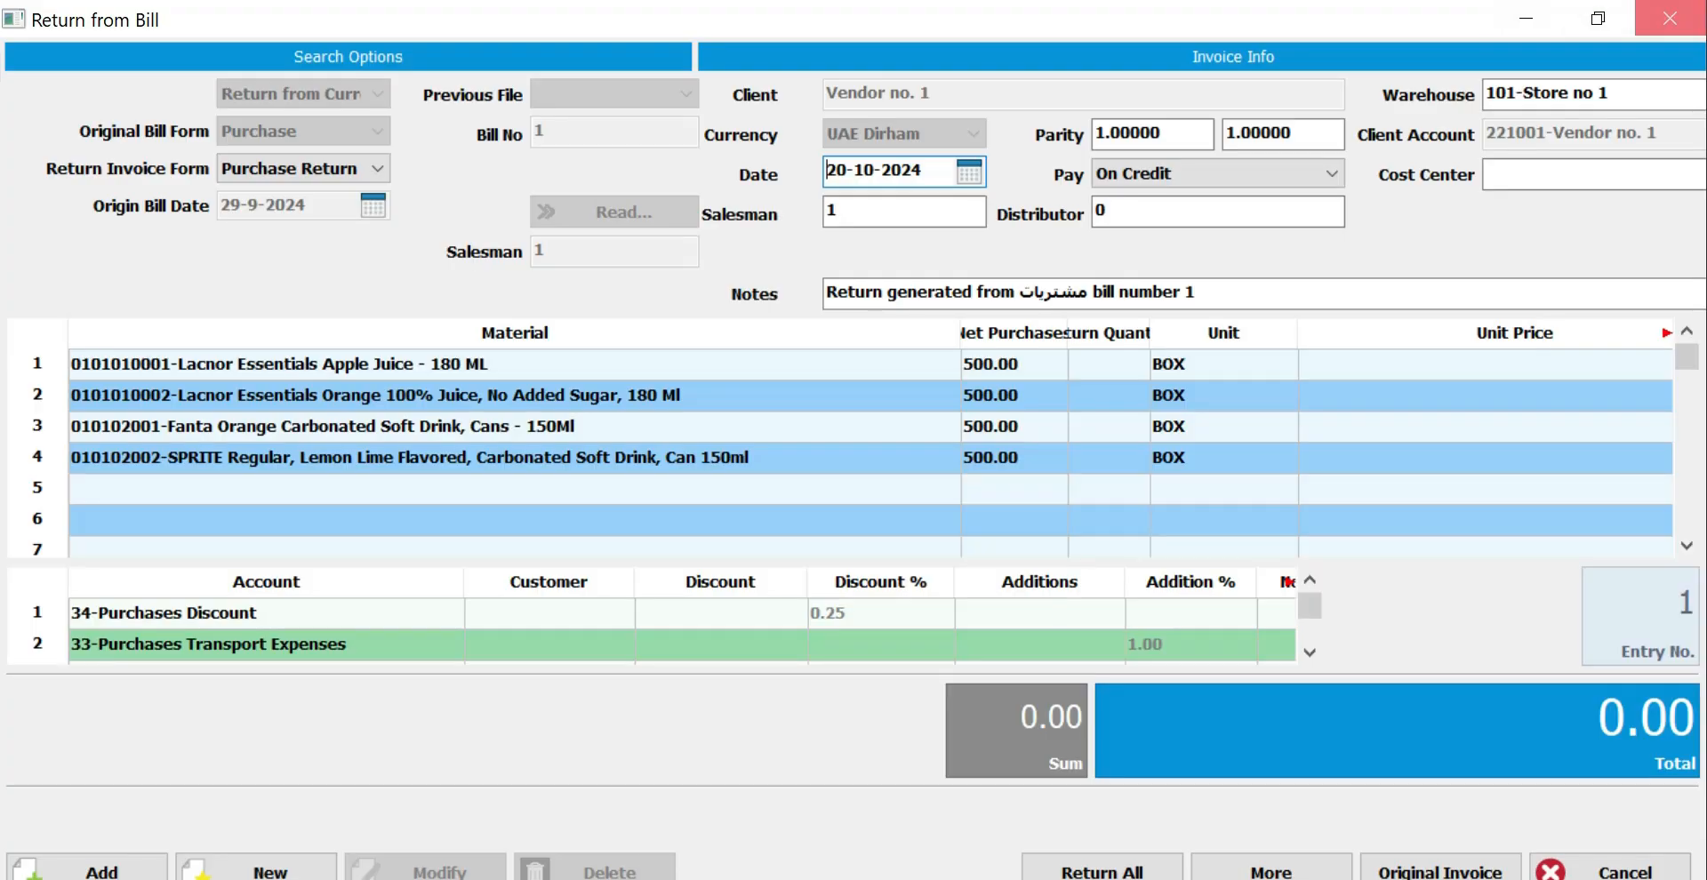
{"action": "left_click", "coordinate": [1670, 18]}
{"action": "left_click", "coordinate": [929, 569]}
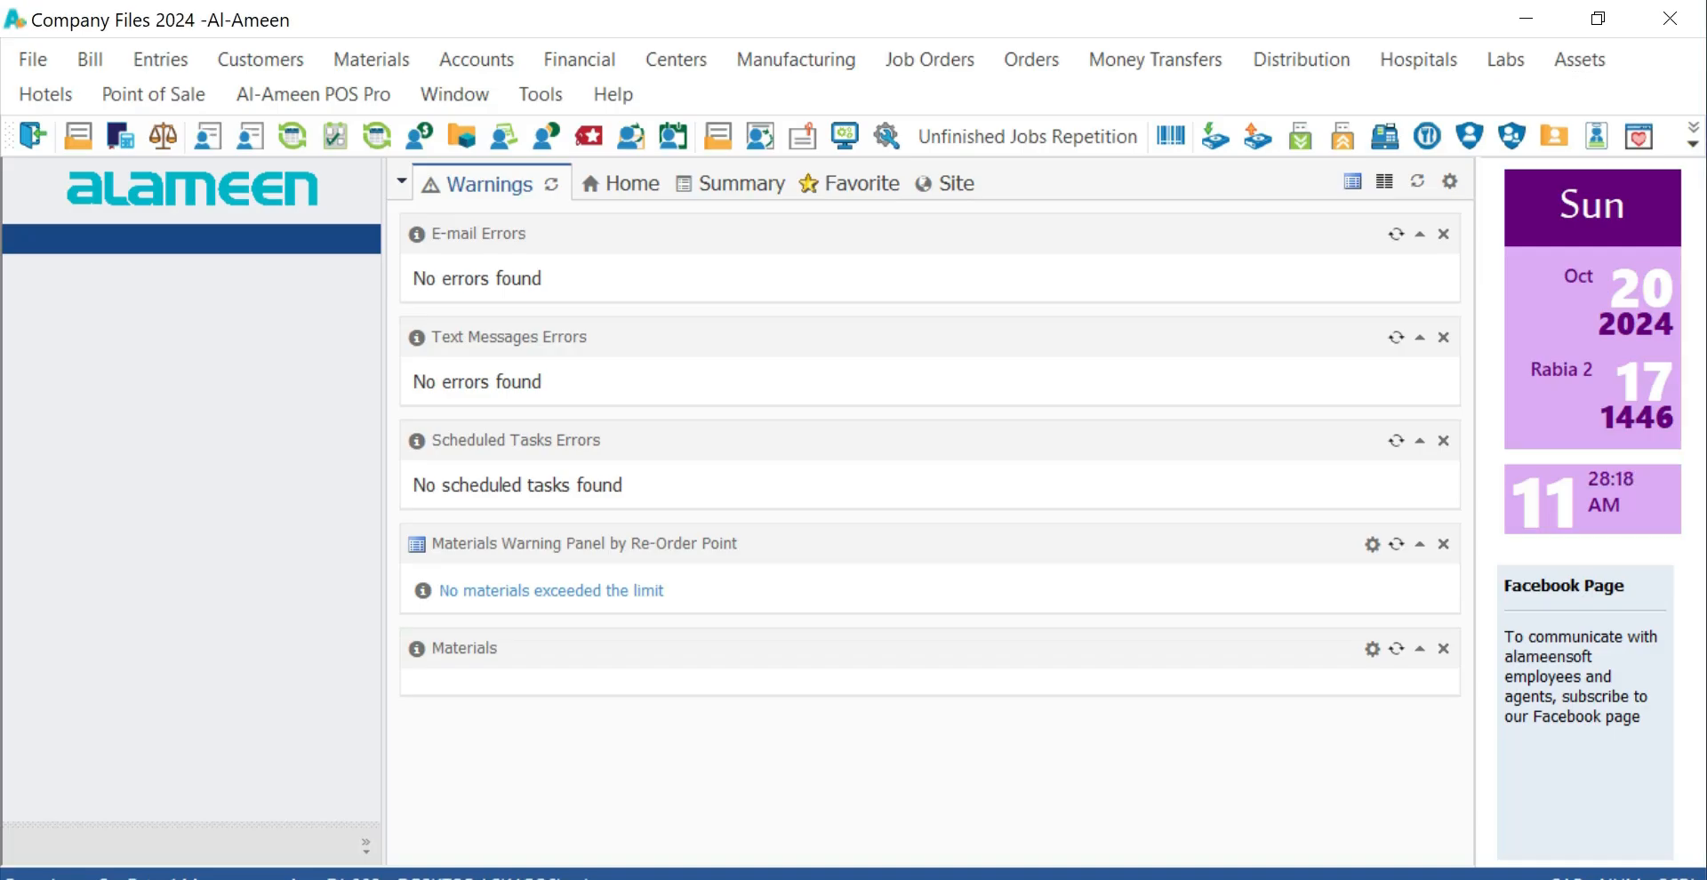
Step: Open purchase bill 1 and start a new return from its Returns Bills information
{"action": "left_click", "coordinate": [89, 59]}
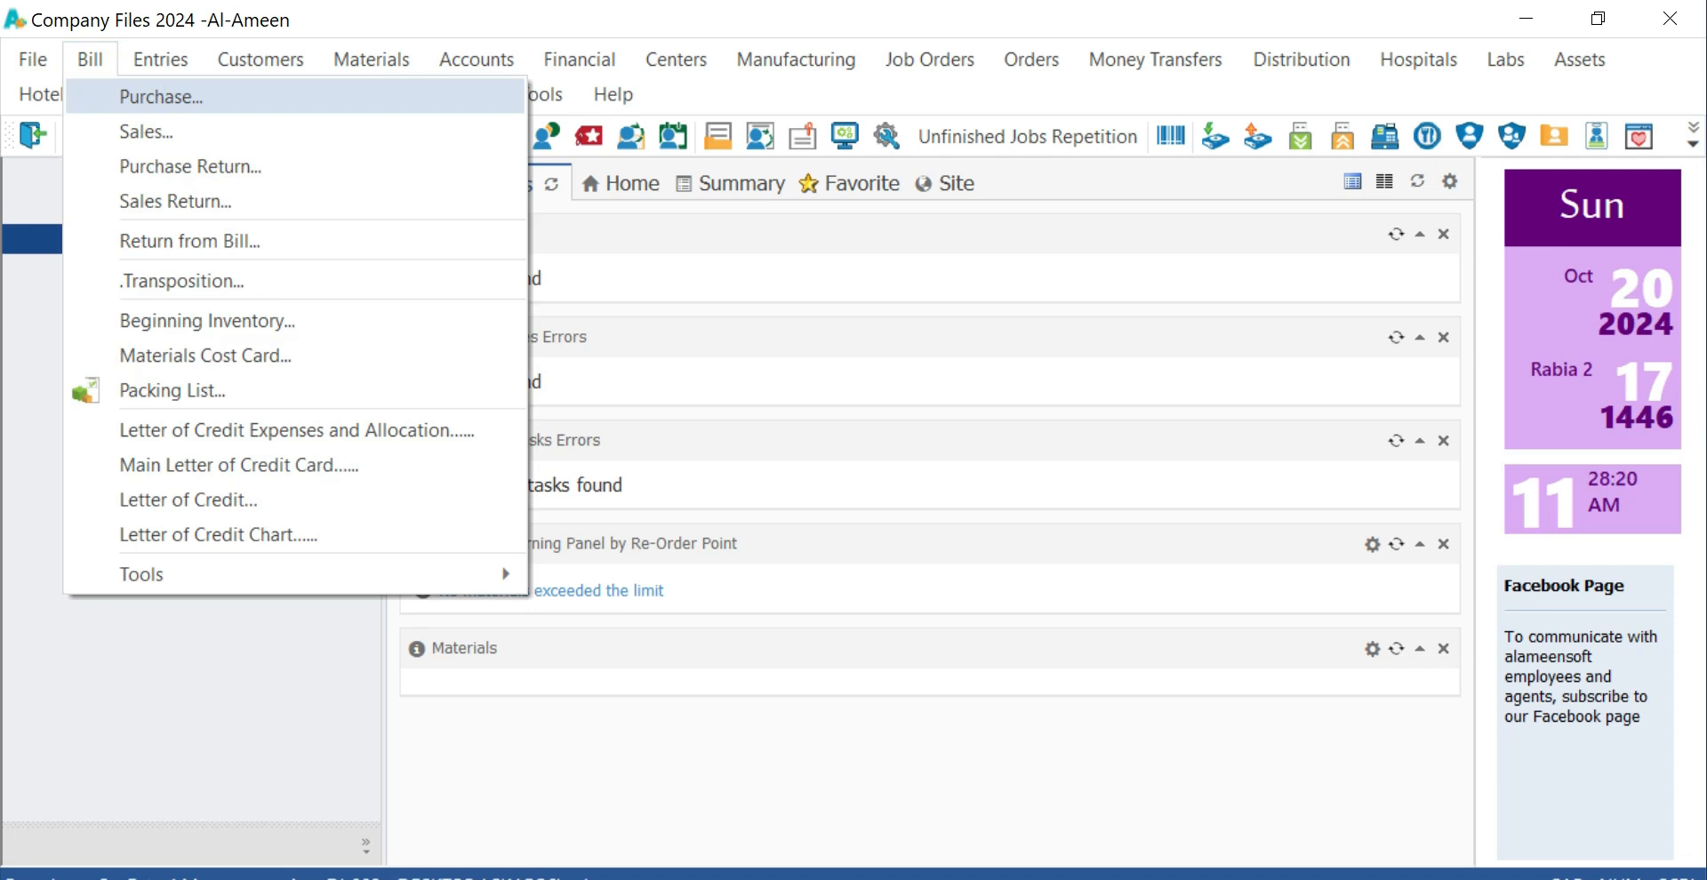
{"action": "key", "text": "Escape"}
{"action": "left_click", "coordinate": [1321, 158]}
{"action": "left_click_drag", "start_coordinate": [1005, 113], "coordinate": [1020, 63]}
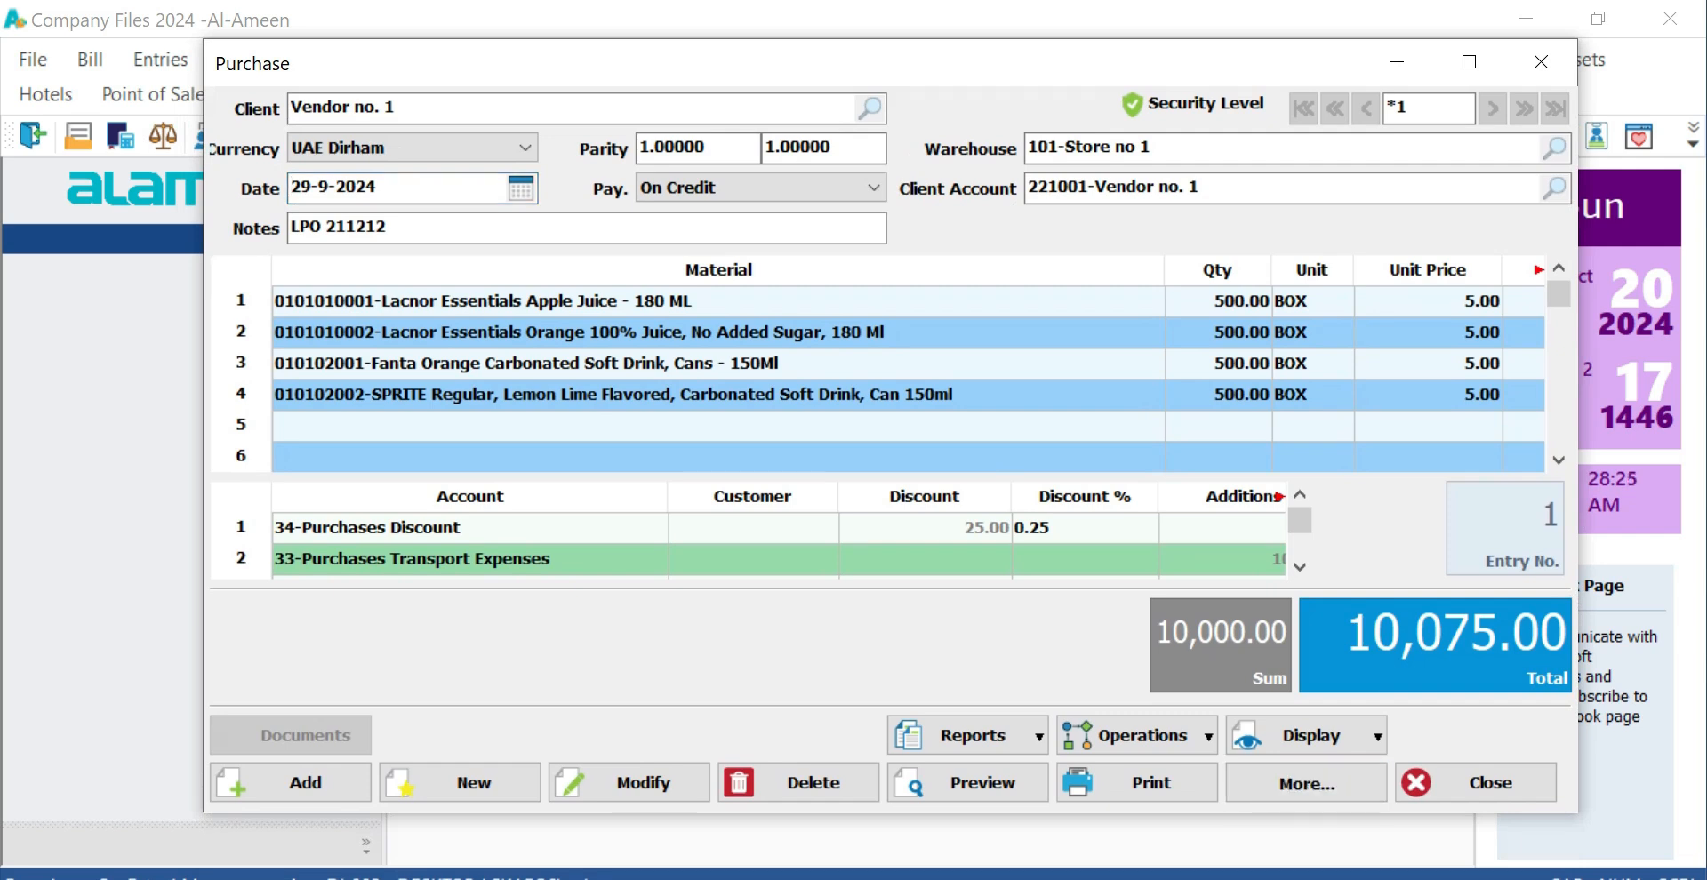
{"action": "left_click", "coordinate": [1306, 782]}
{"action": "left_click", "coordinate": [366, 259]}
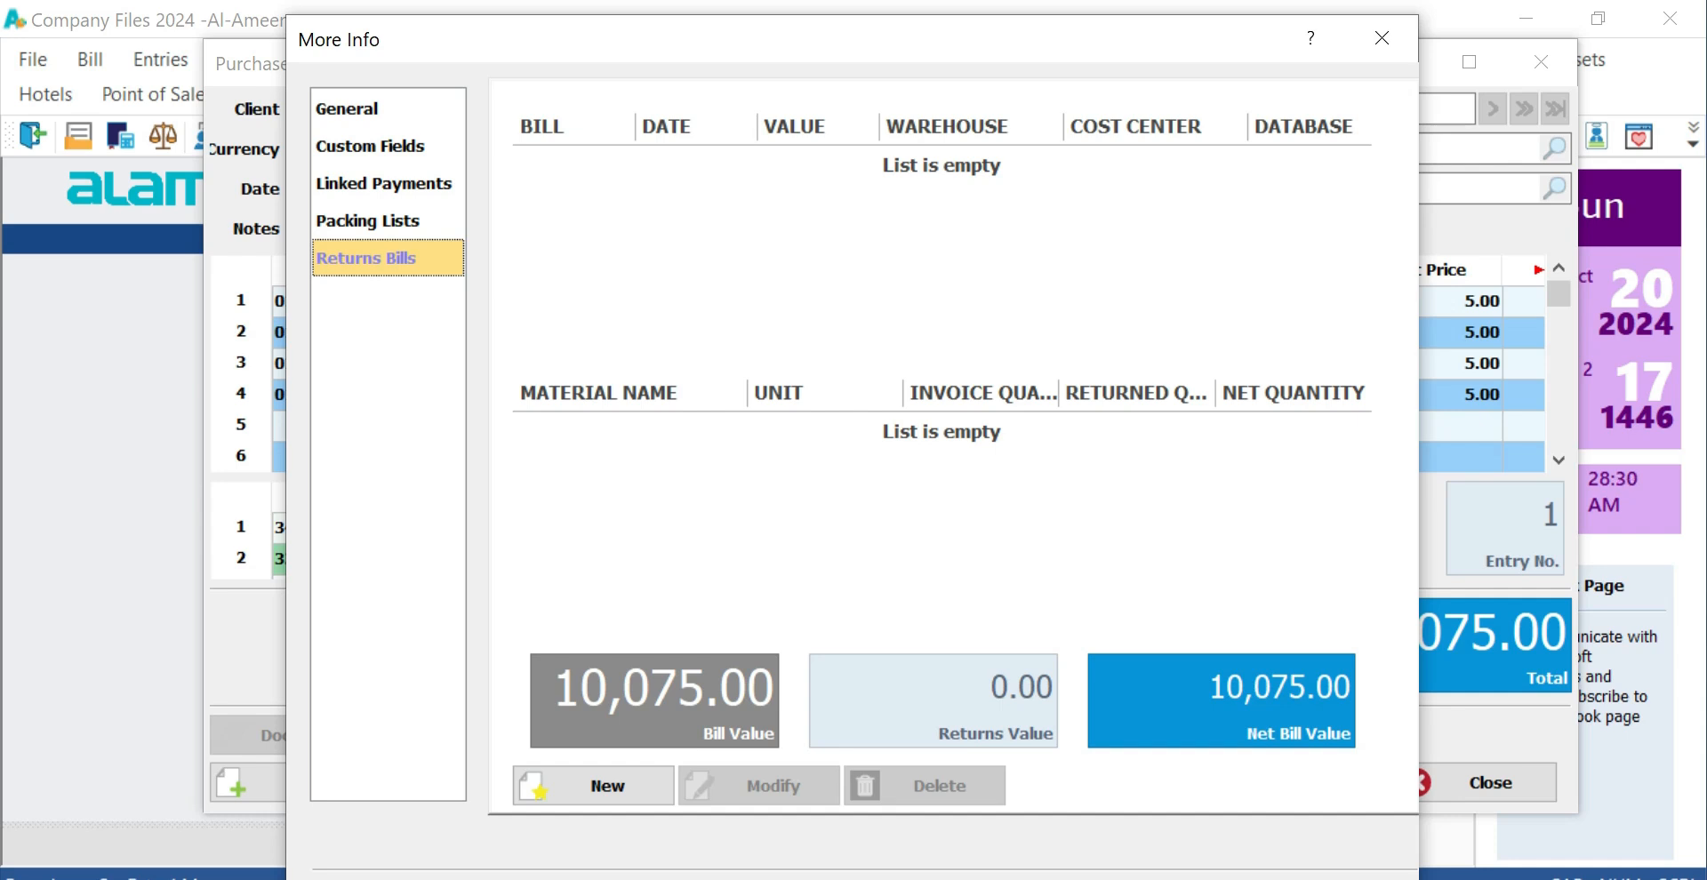
{"action": "left_click", "coordinate": [593, 786]}
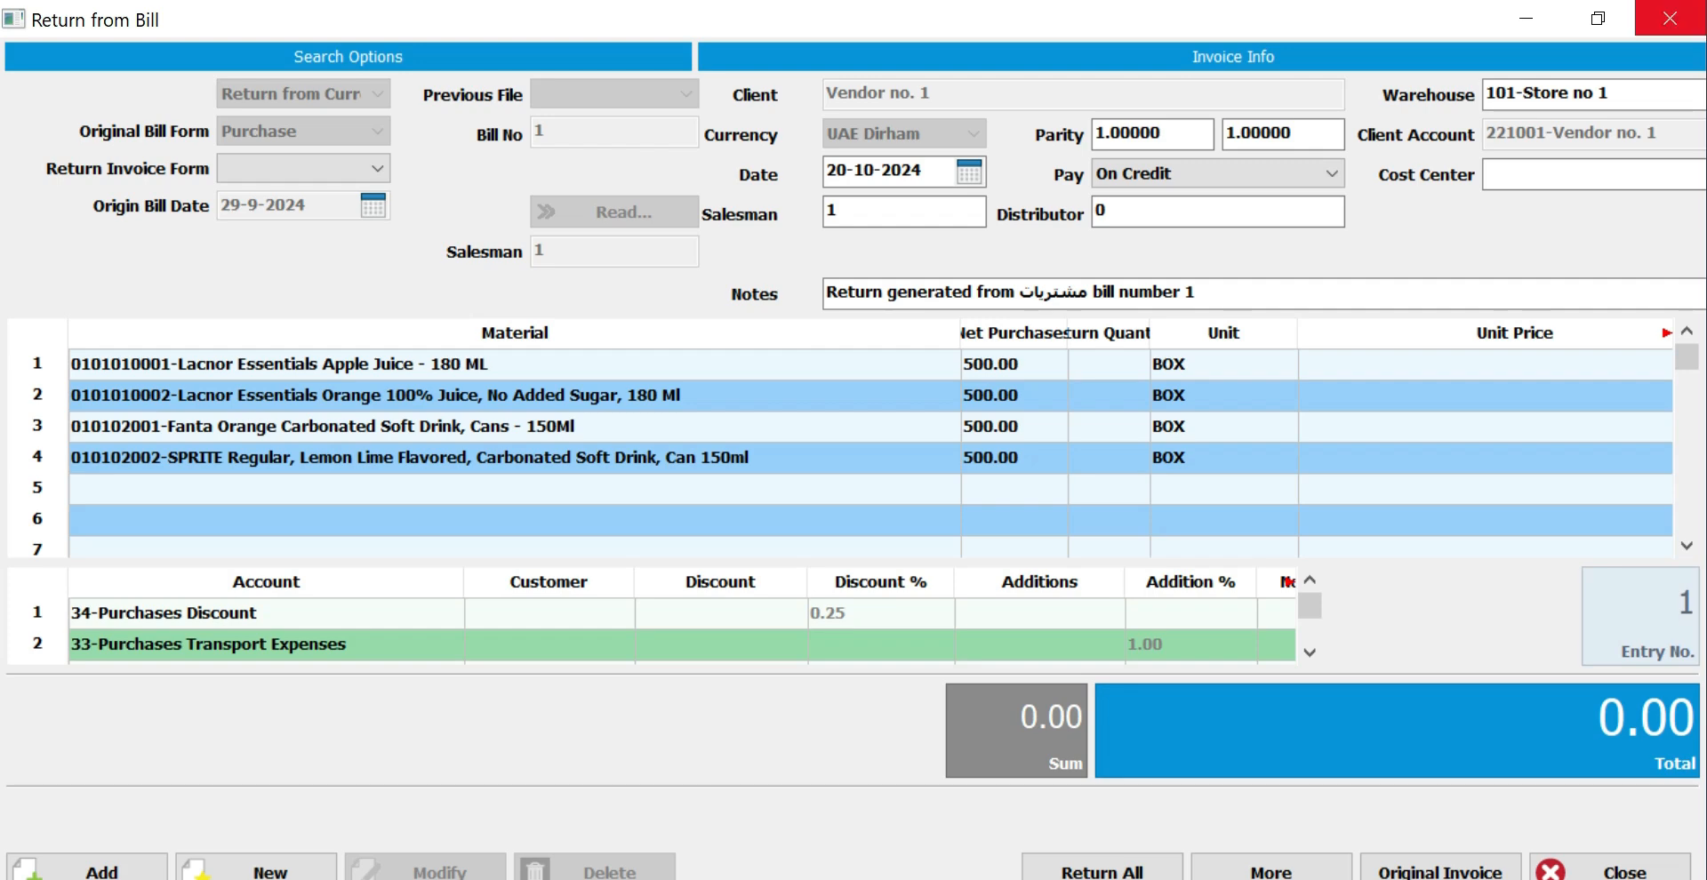
Step: Close the purchase return without adding it, along with the additional bill information and the purchase bill
{"action": "left_click", "coordinate": [1670, 19]}
{"action": "left_click", "coordinate": [1382, 39]}
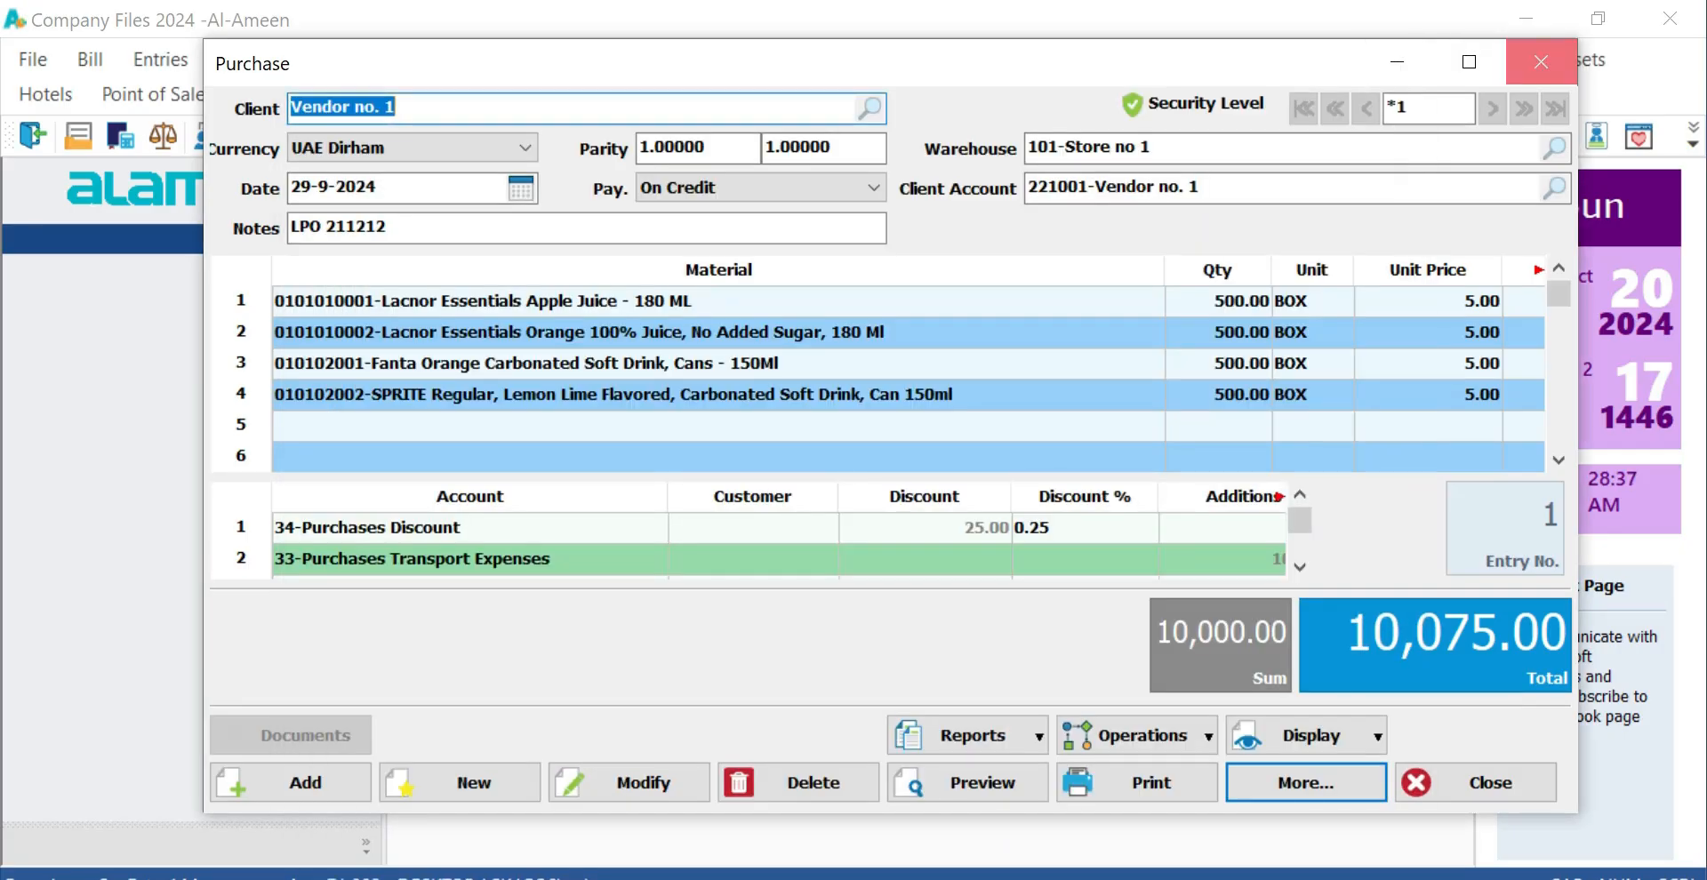
{"action": "left_click", "coordinate": [1541, 62]}
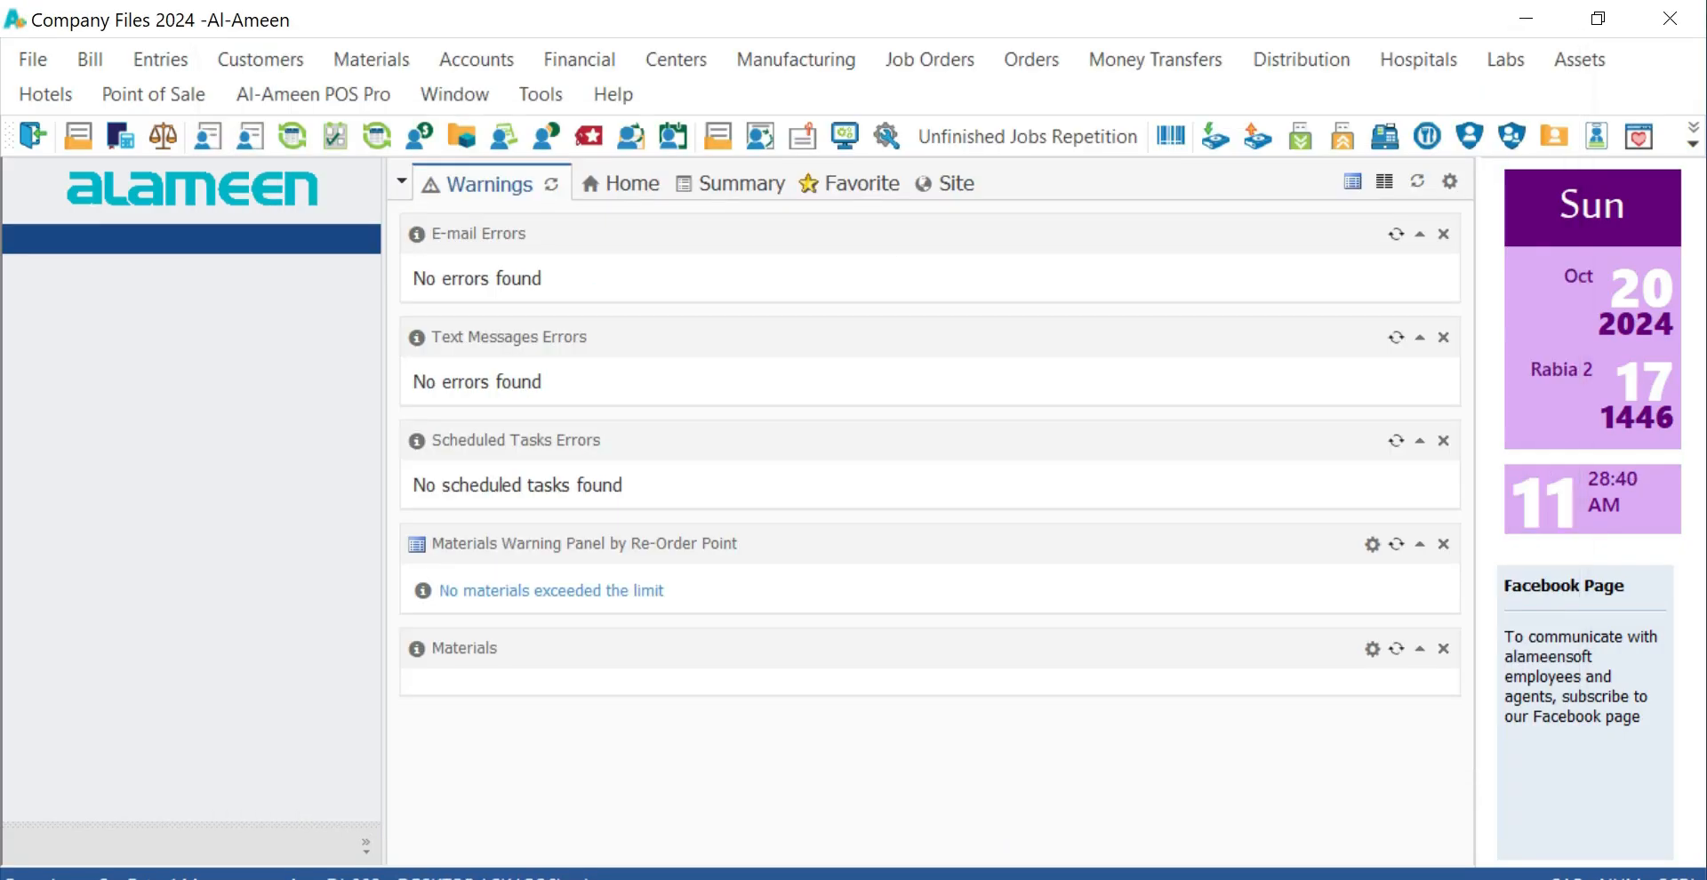